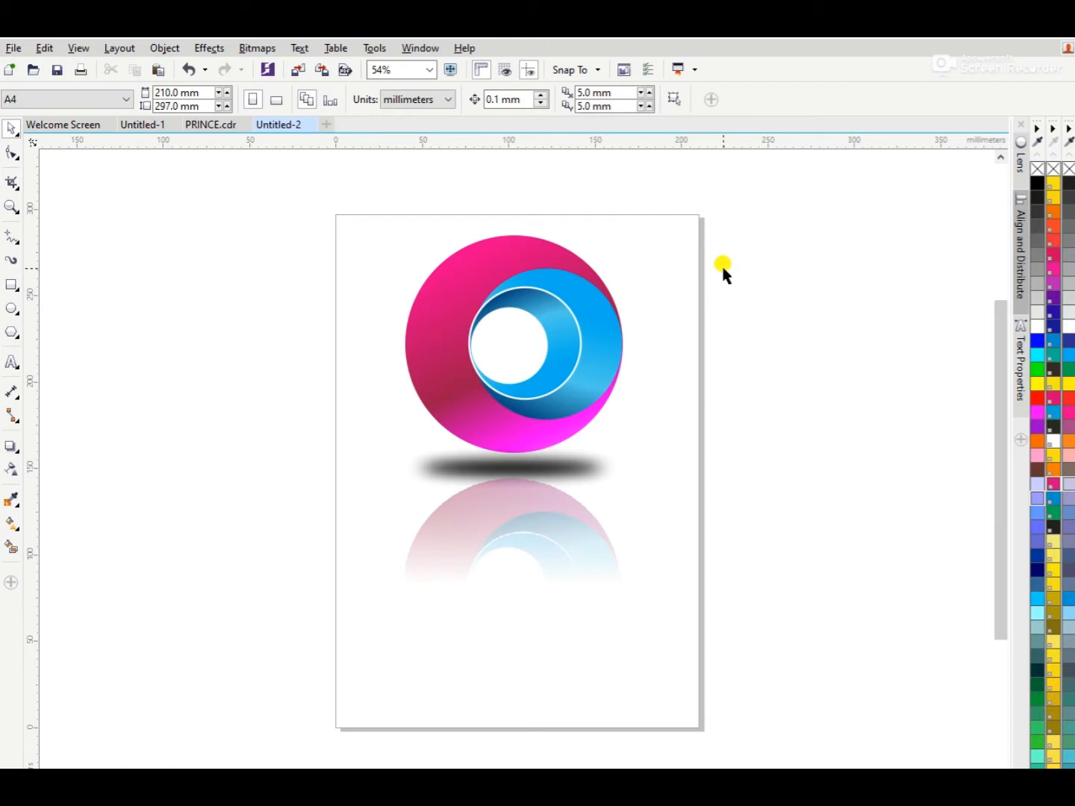
Preview the finished pink and blue ring logo at full-screen size
key("F9")
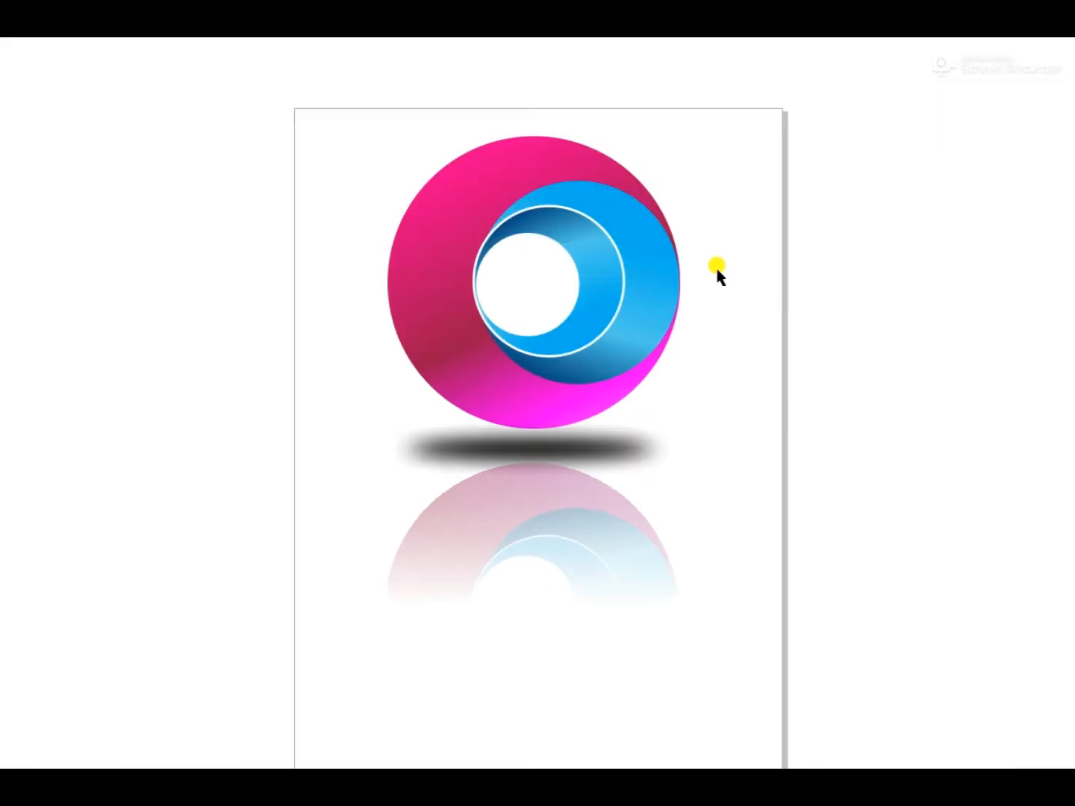
left_click(669, 283)
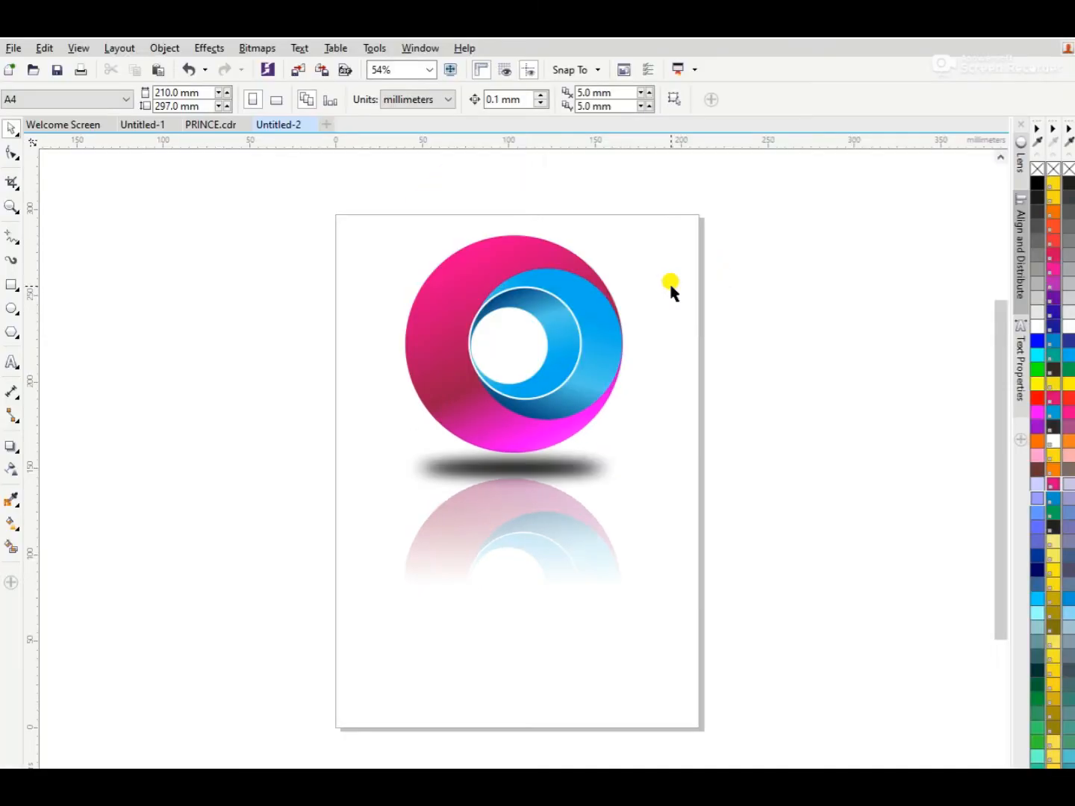
left_click_drag(604, 340, 485, 278)
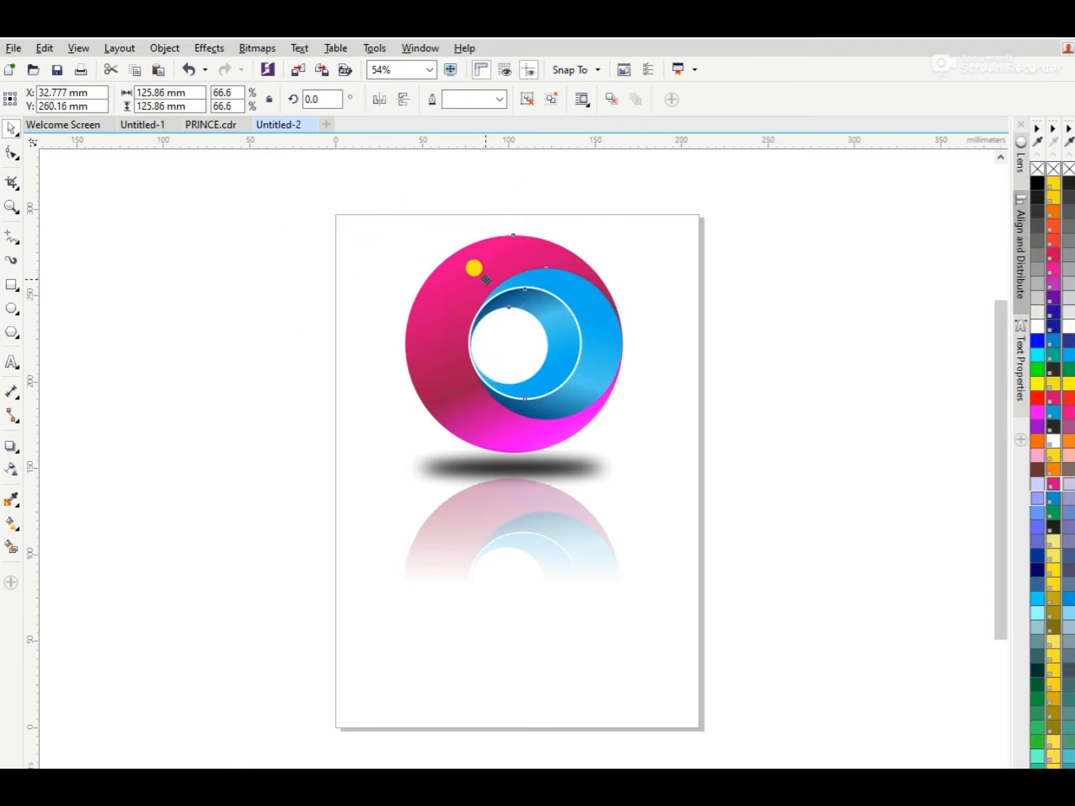
key("ctrl+z")
Ungroup the finished logo and pull its circles, shadow and reflection apart to show the separate pieces
left_click(529, 100)
left_click(611, 234)
left_click_drag(496, 247, 292, 259)
left_click_drag(575, 297, 693, 240)
left_click_drag(551, 347, 433, 277)
left_click_drag(507, 359, 568, 240)
left_click_drag(553, 451, 575, 346)
left_click_drag(543, 506, 728, 435)
Undo the moves of the separated logo pieces
key("ctrl+z")
key("ctrl+z")
key("ctrl+z")
key("ctrl+z")
key("ctrl+z")
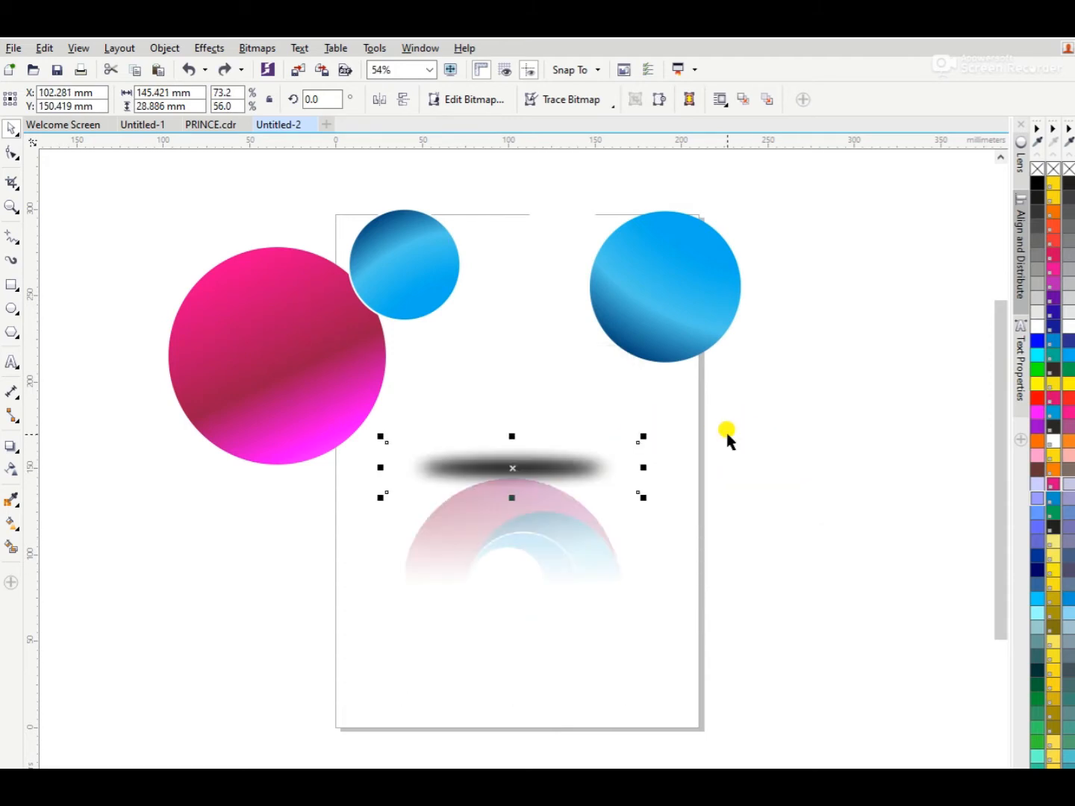
key("ctrl+z")
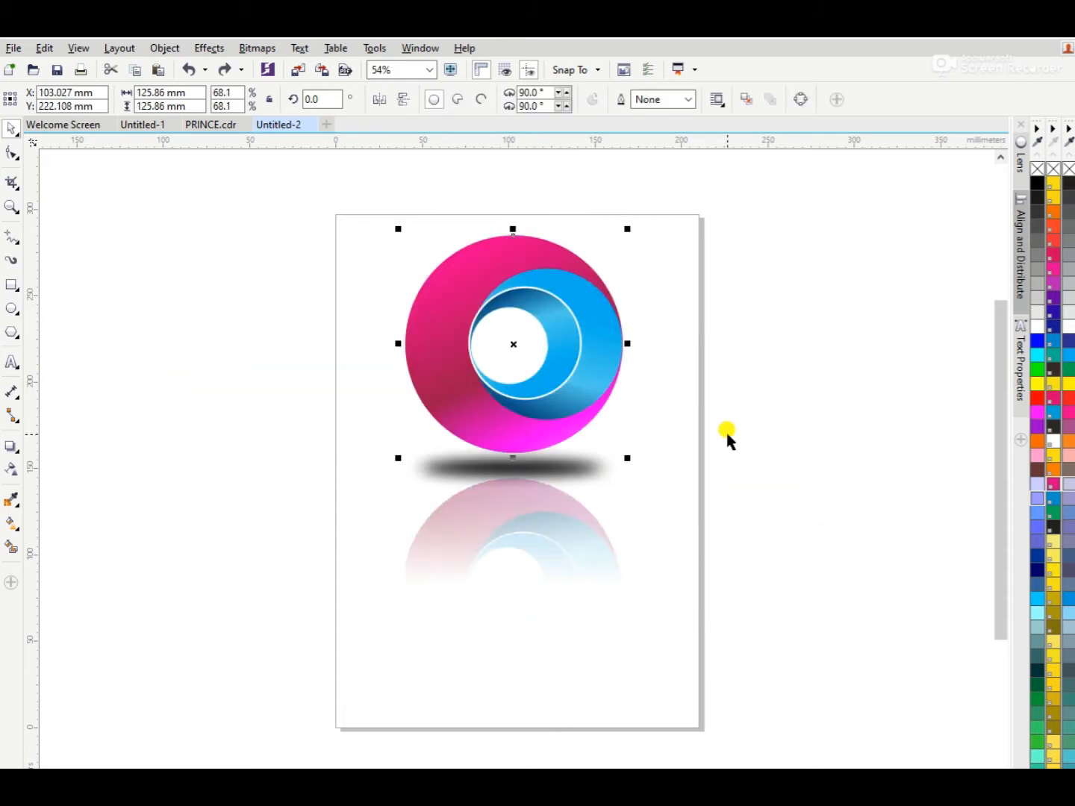
Move the whole logo with its shadow and reflection straight up off the page to free the page area
left_click(728, 439)
scroll(727, 436, "down", 3)
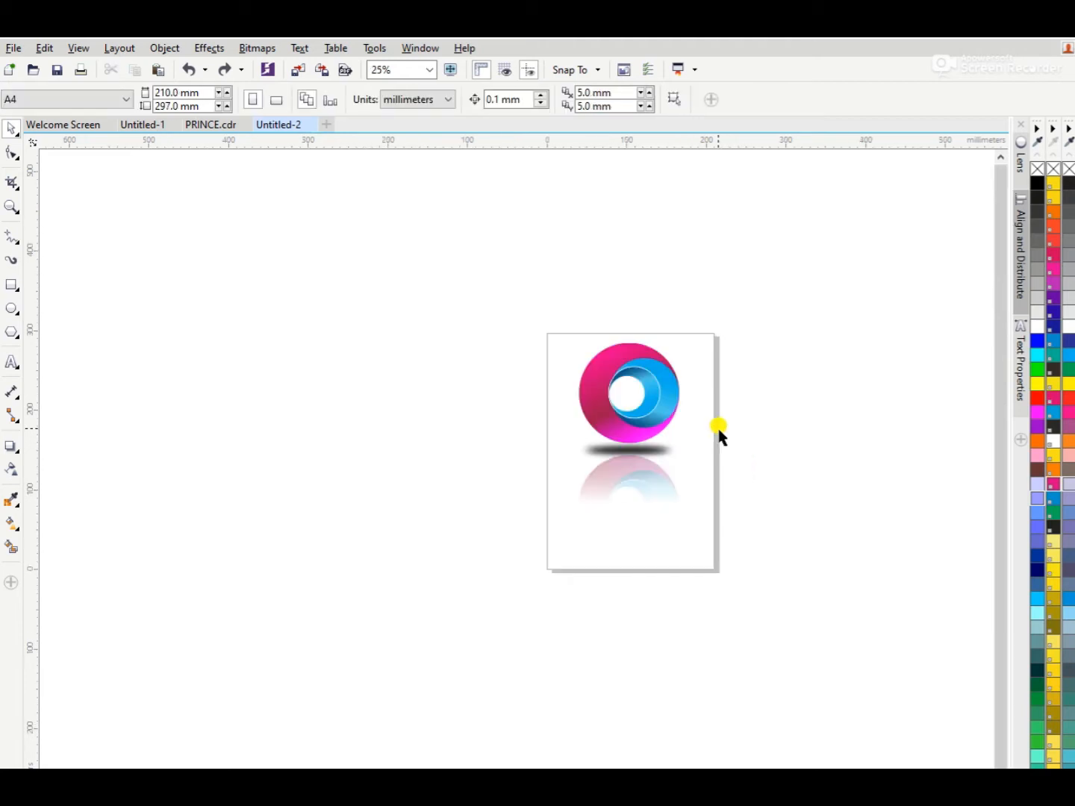
left_click_drag(552, 306, 715, 571)
left_click_drag(629, 478, 627, 233)
key("z")
left_click_drag(537, 313, 729, 557)
key("space")
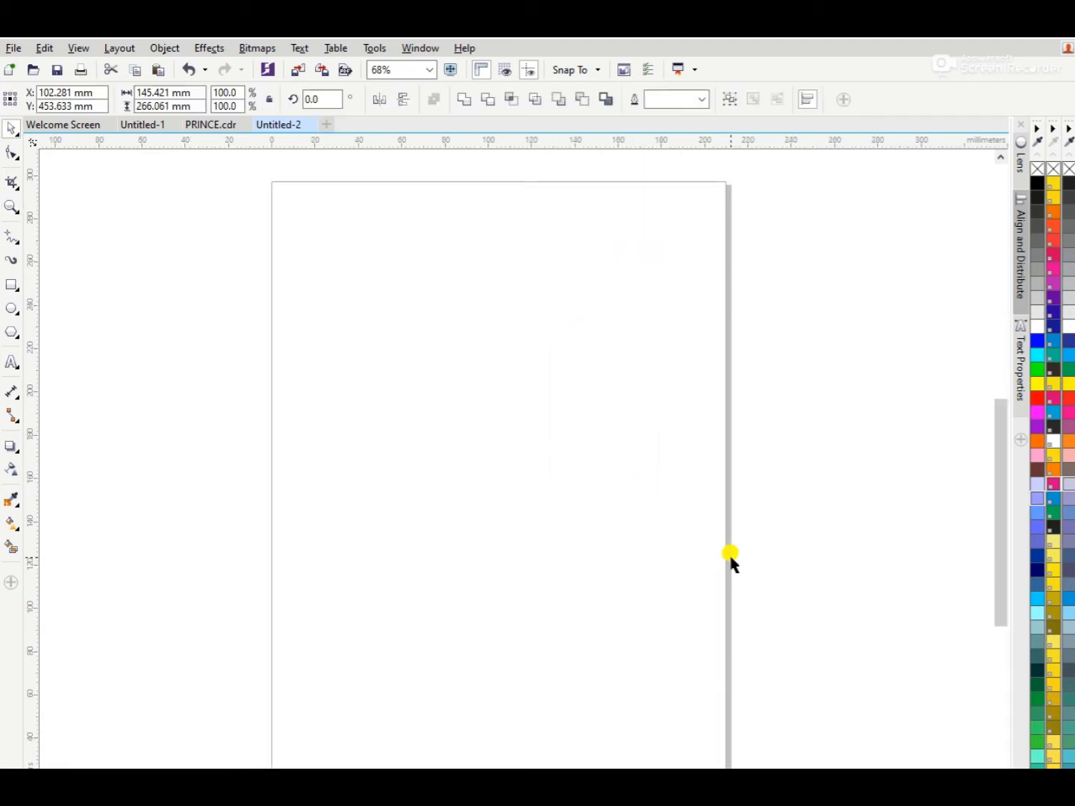
left_click(197, 307)
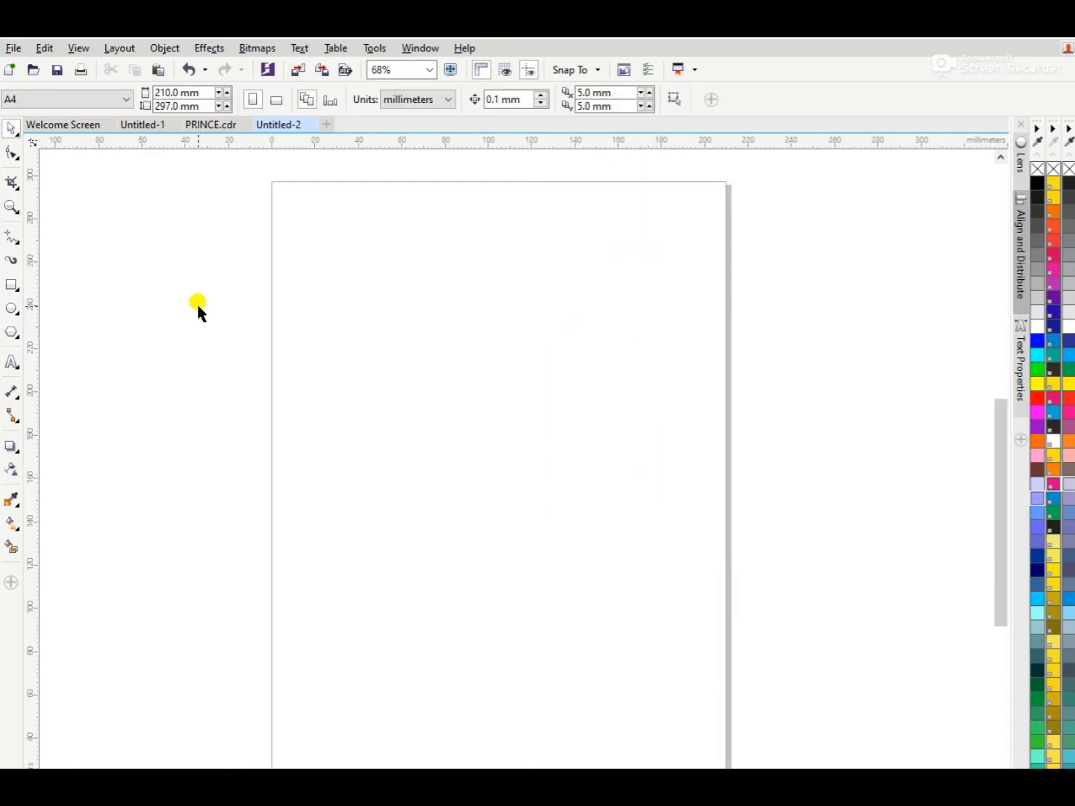
Draw a circle about 167 mm in diameter and place it in the upper part of the page, centred horizontally
left_click(11, 306)
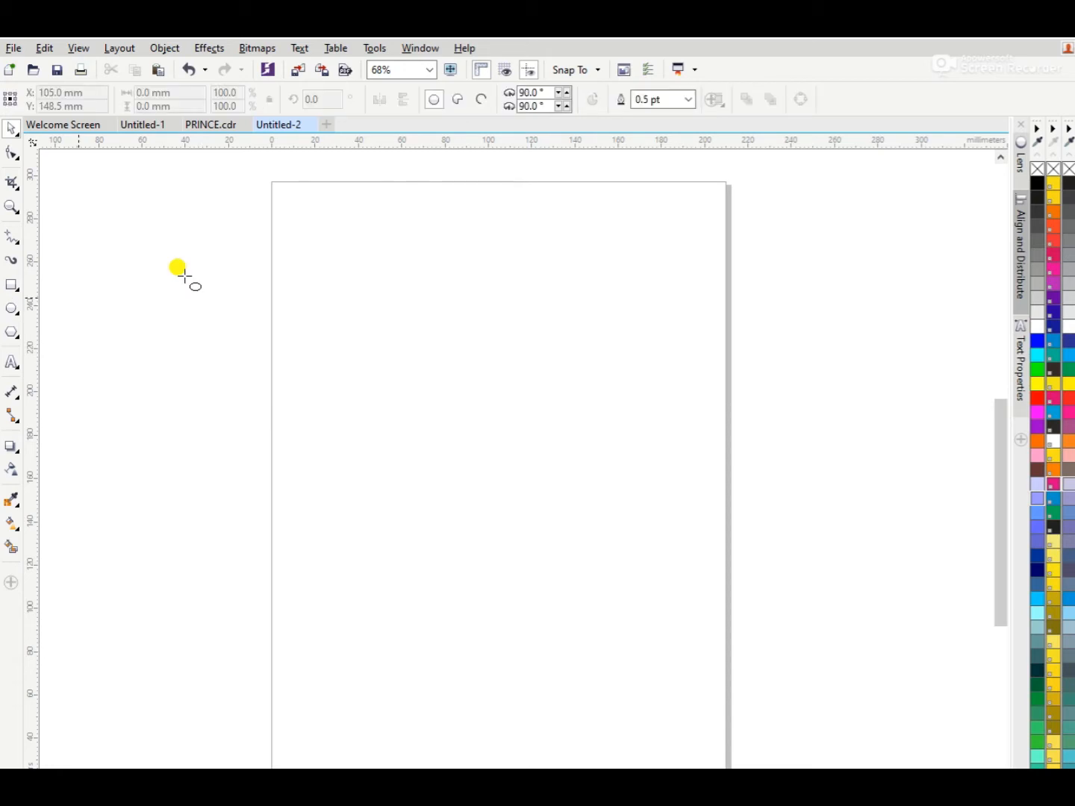
left_click_drag(329, 245, 542, 571)
key("space")
left_click_drag(506, 424, 500, 432)
left_click(713, 597)
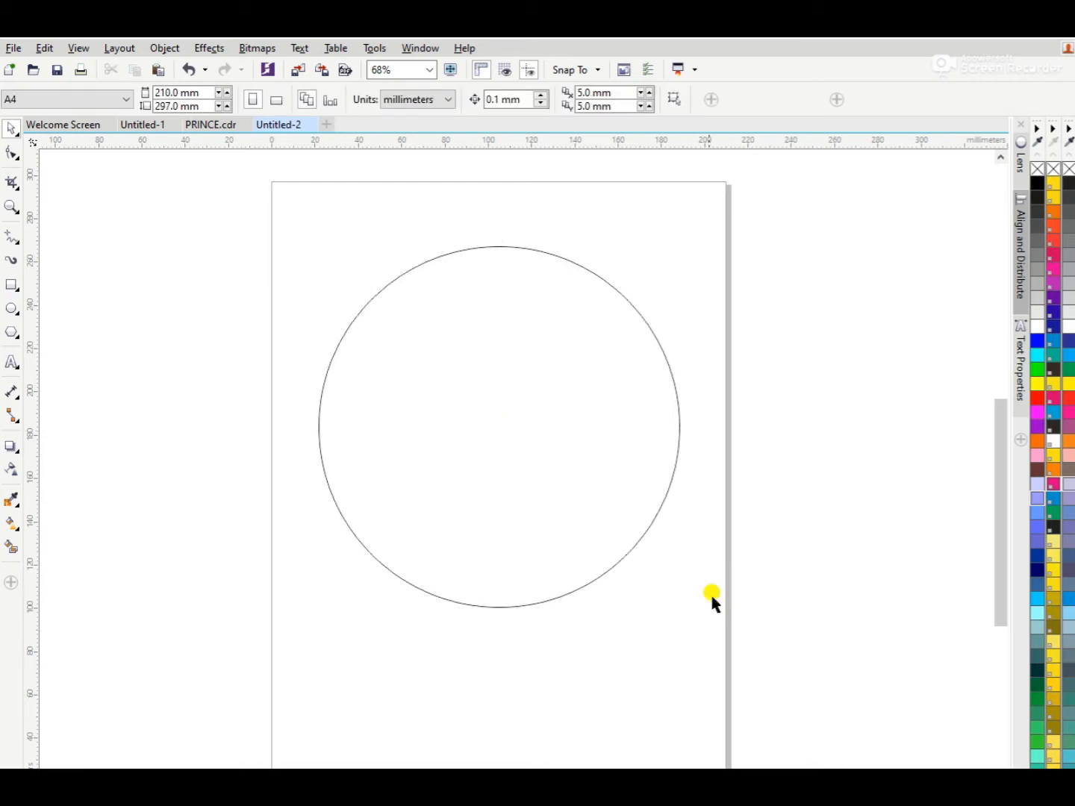
Create a concentric copy of the circle scaled to about 111 mm and align it with the large circle's right edge
left_click(642, 541)
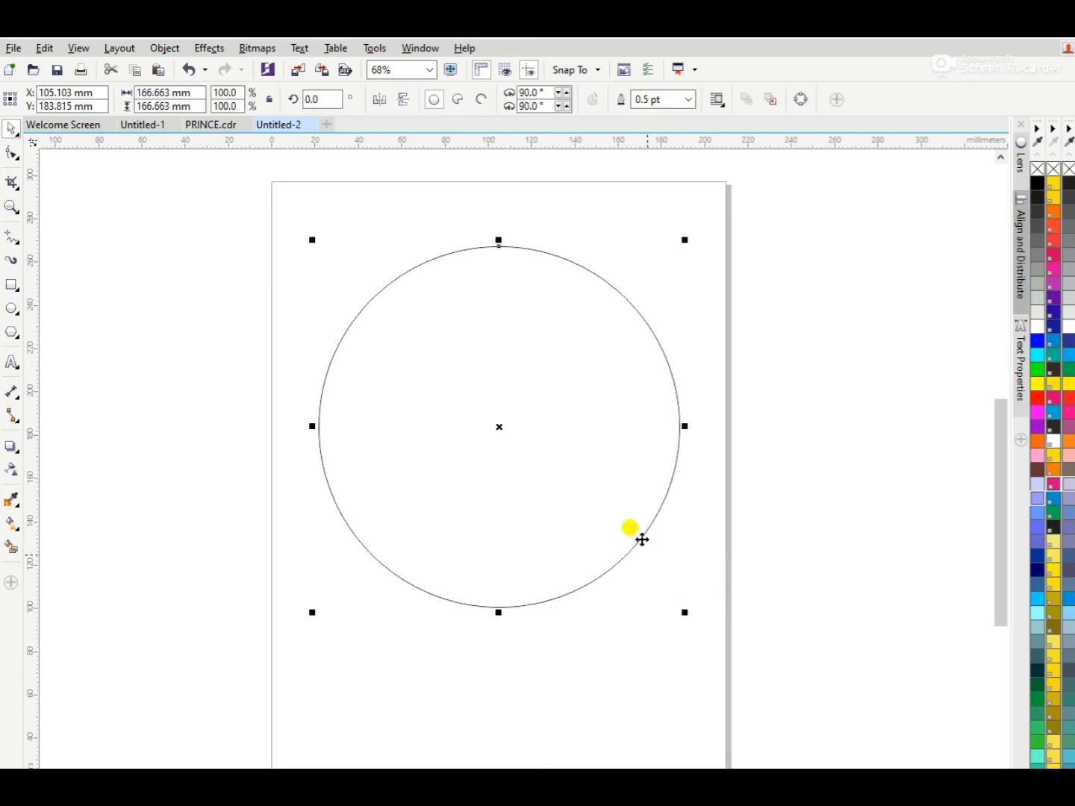
key("F10")
left_click_drag(681, 610, 622, 614)
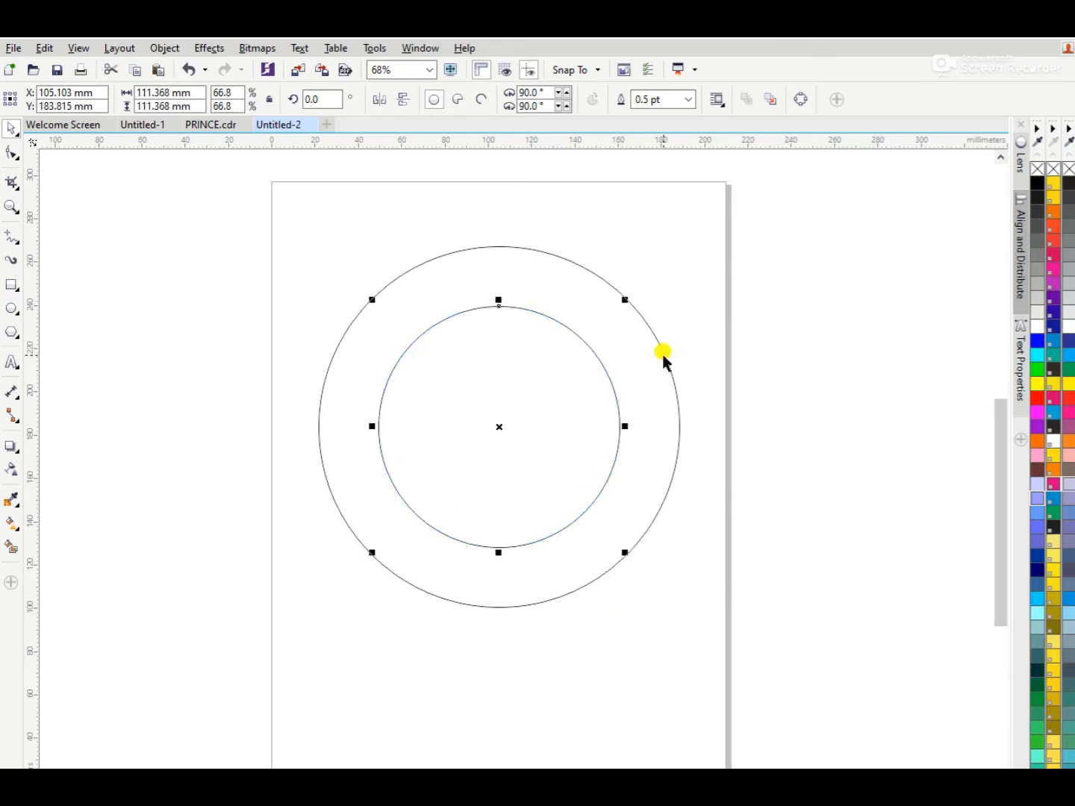
left_click(662, 352, "shift")
key("r")
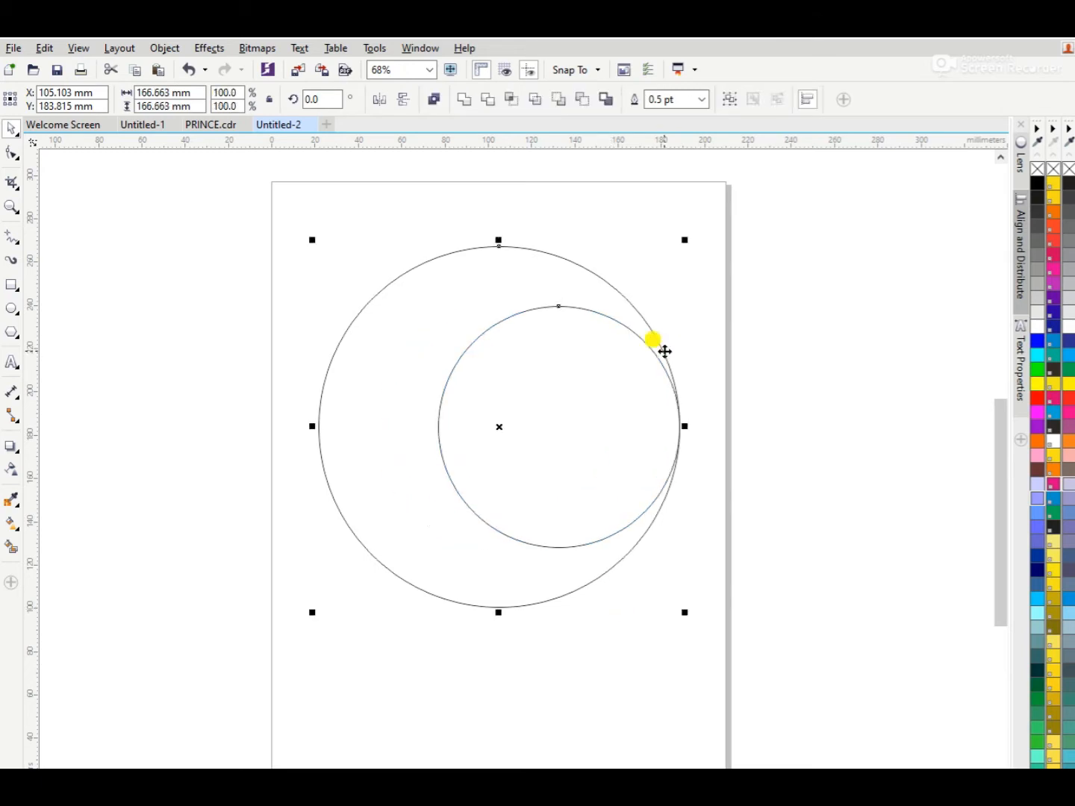
left_click(739, 338)
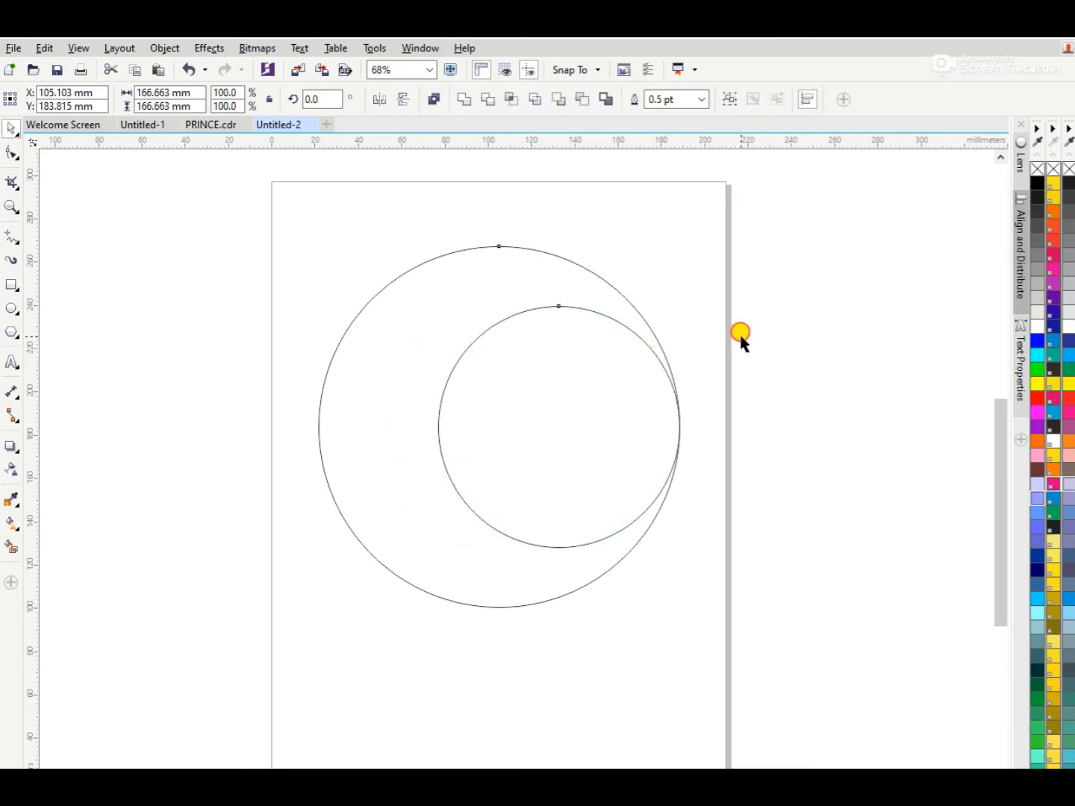
Enlarge the inner circle to about 112.5 mm and realign its centre to the large circle's horizontal axis
left_click(455, 492)
left_click_drag(429, 553, 428, 555)
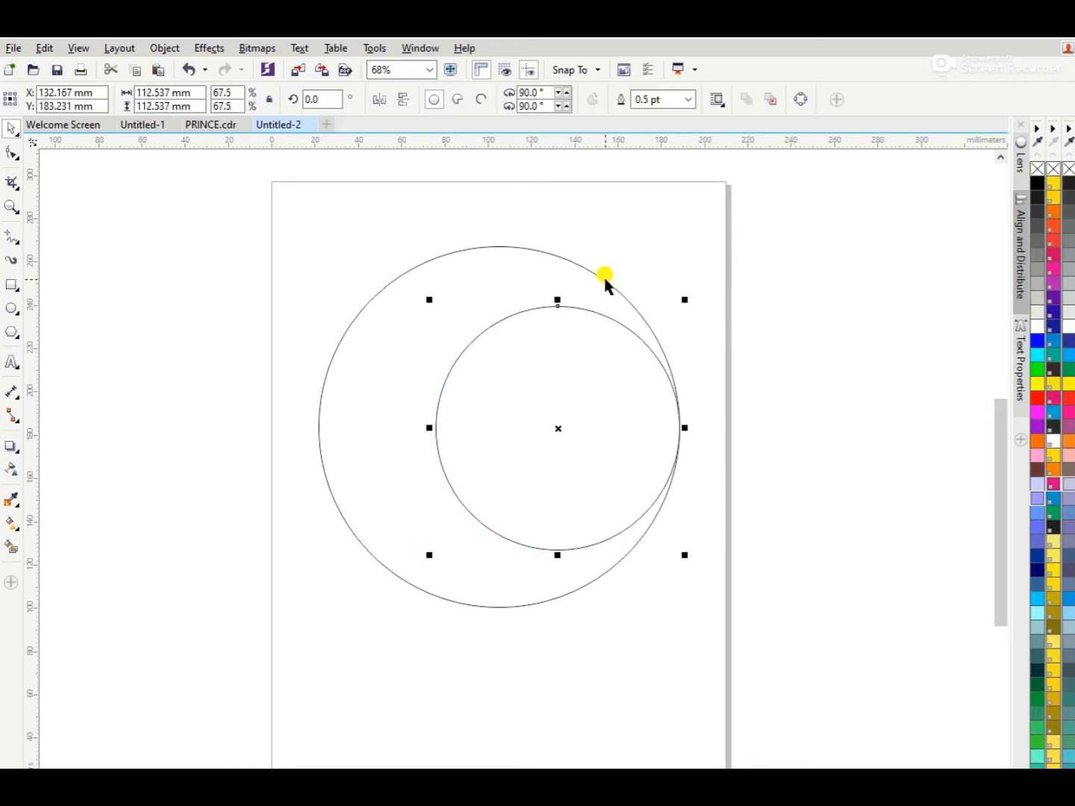
left_click(604, 281, "shift")
key("e")
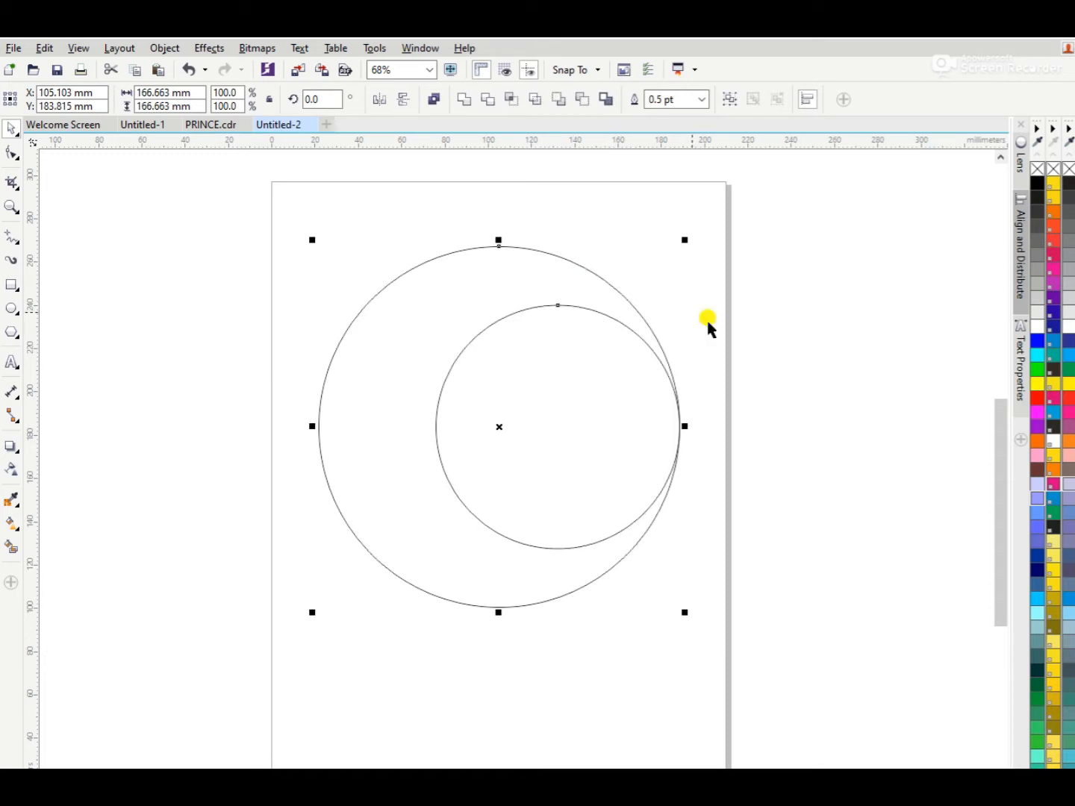
left_click(706, 323)
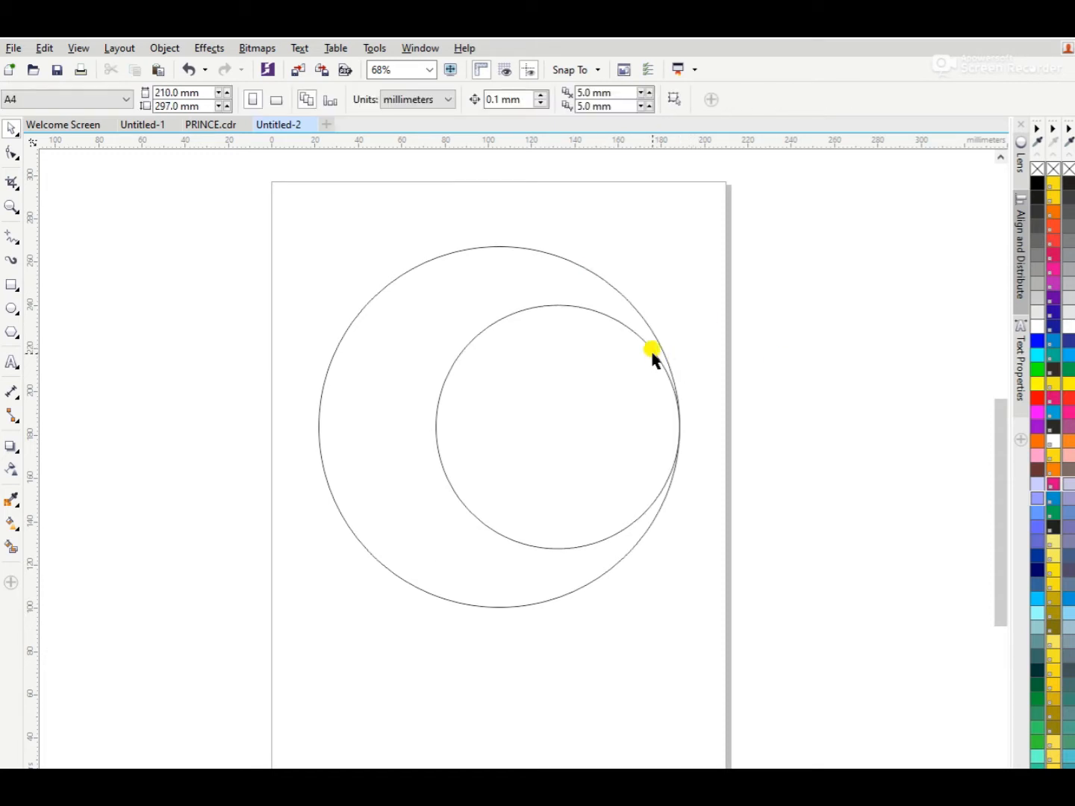
Add a third circle about 83 mm across at the second circle's left edge and align it vertically to that circle
left_click(651, 358)
left_click_drag(685, 300, 646, 367)
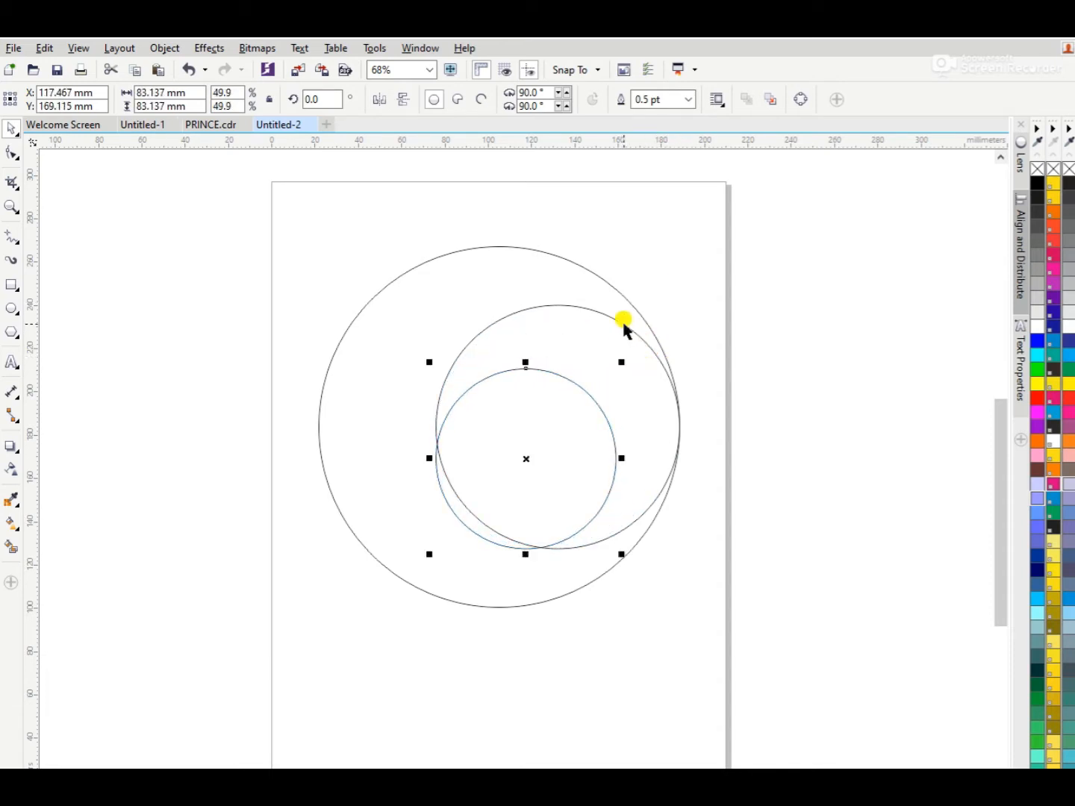
left_click(624, 325, "shift")
key("t")
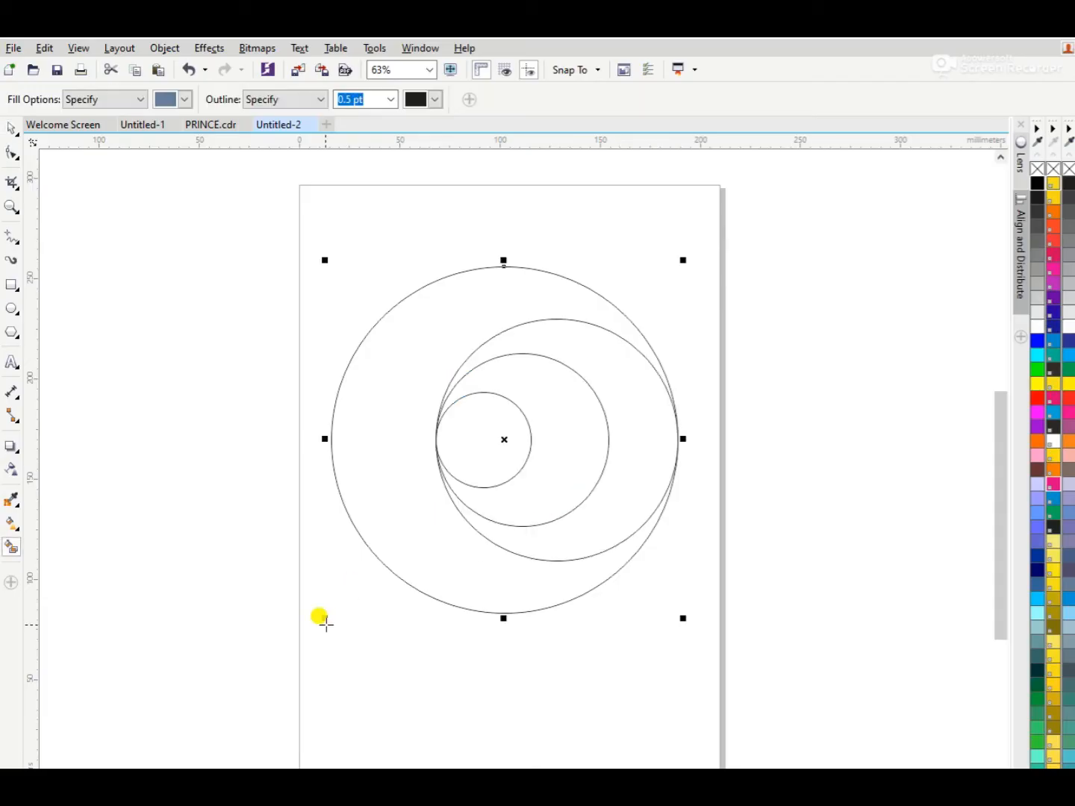
Give the largest circle a diagonal linear gradient fill with magenta, purple and magenta colour nodes along it
left_click(12, 524)
left_click_drag(340, 613, 629, 213)
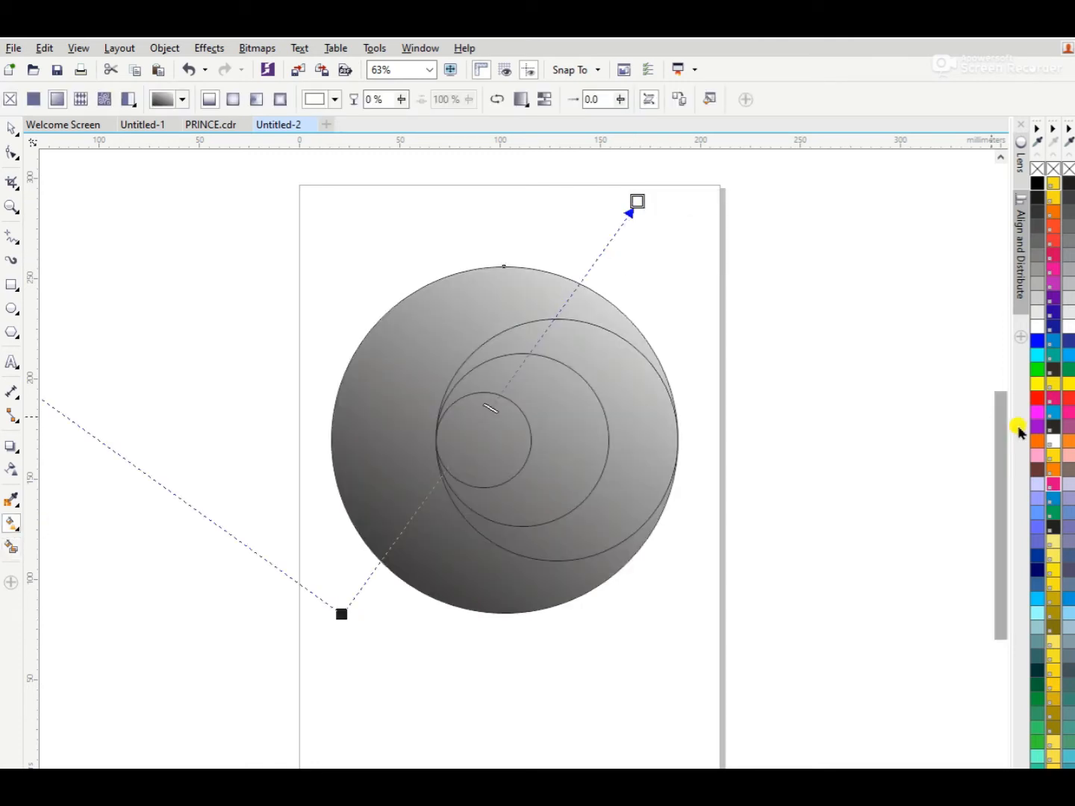
left_click_drag(1037, 412, 368, 585)
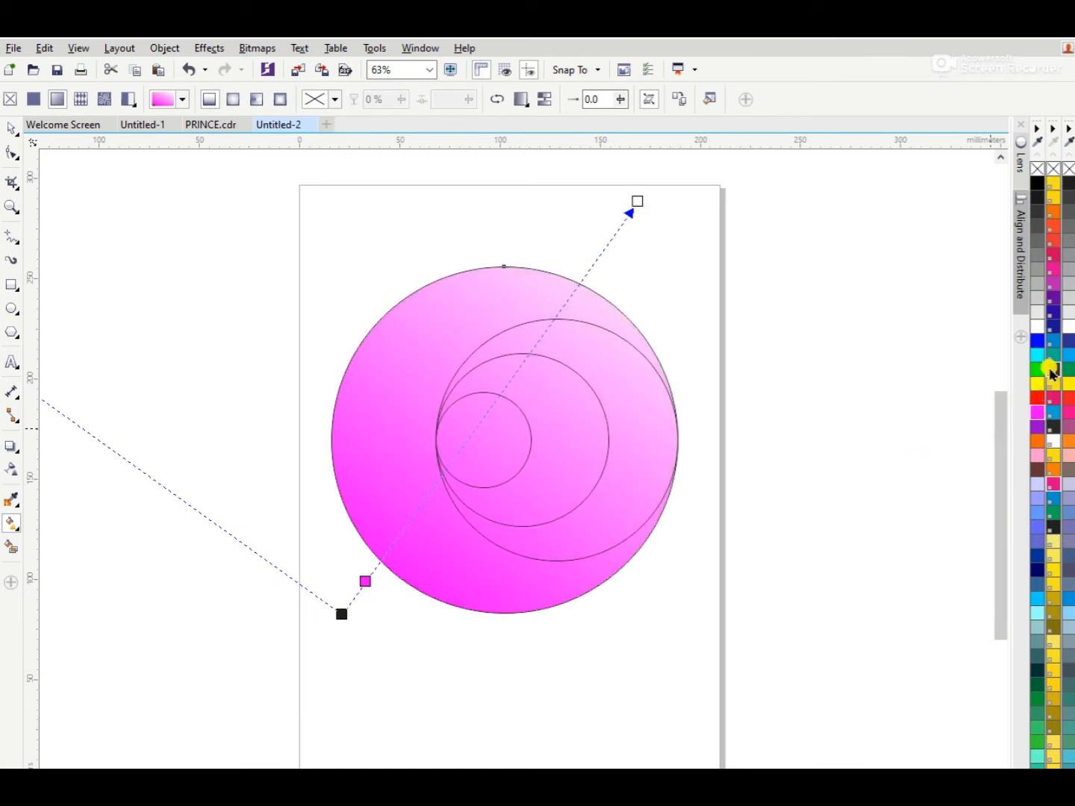
left_click_drag(1038, 422, 428, 494)
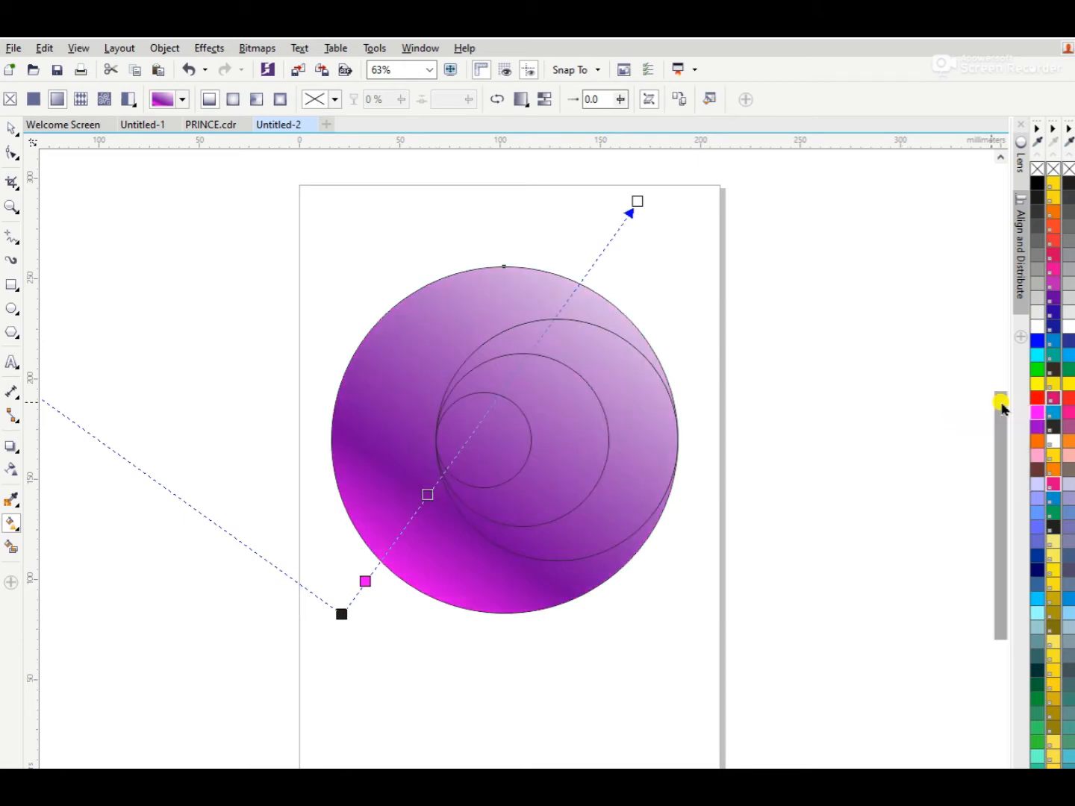
left_click_drag(1038, 412, 601, 243)
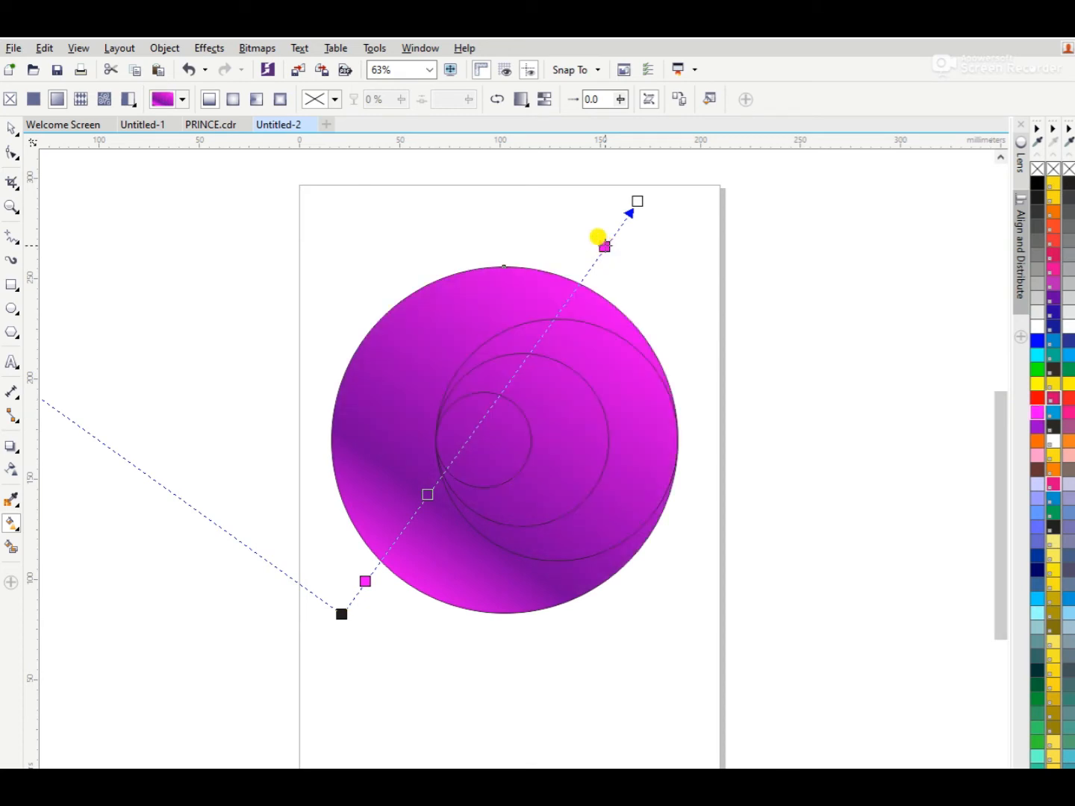
Extend the large circle's gradient start below the circle and reposition the purple node to 43 %
left_click_drag(341, 614, 343, 679)
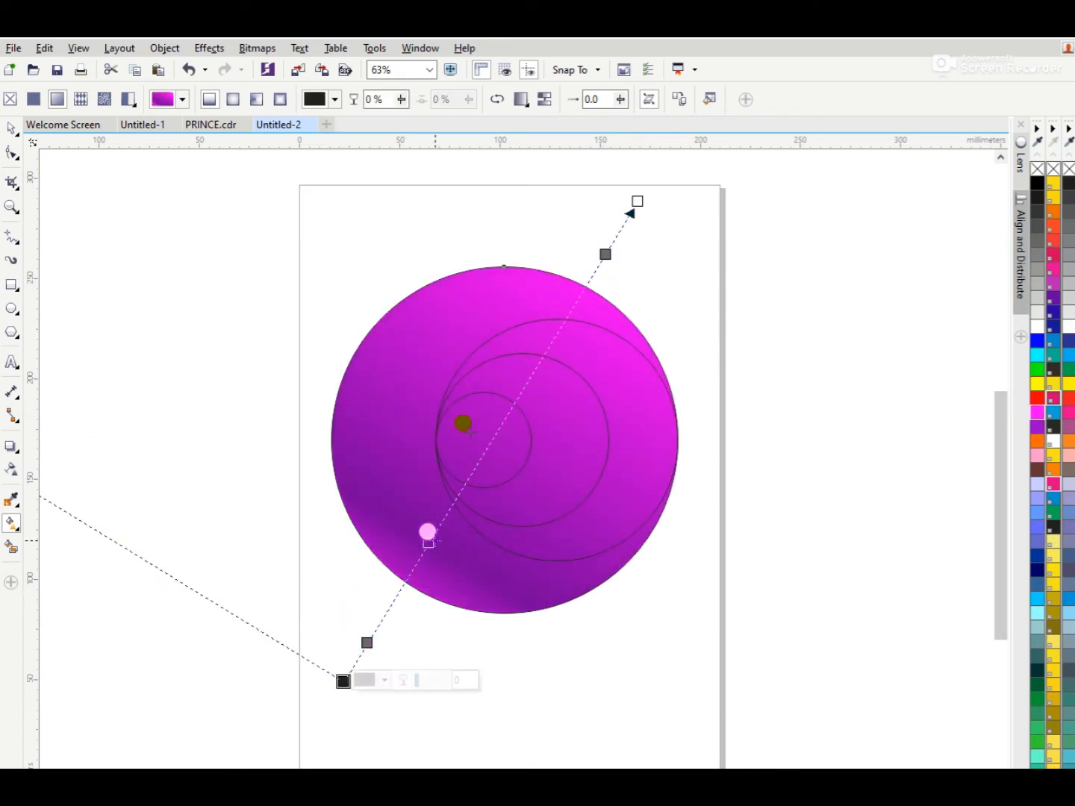
left_click_drag(435, 540, 471, 432)
left_click_drag(345, 680, 325, 703)
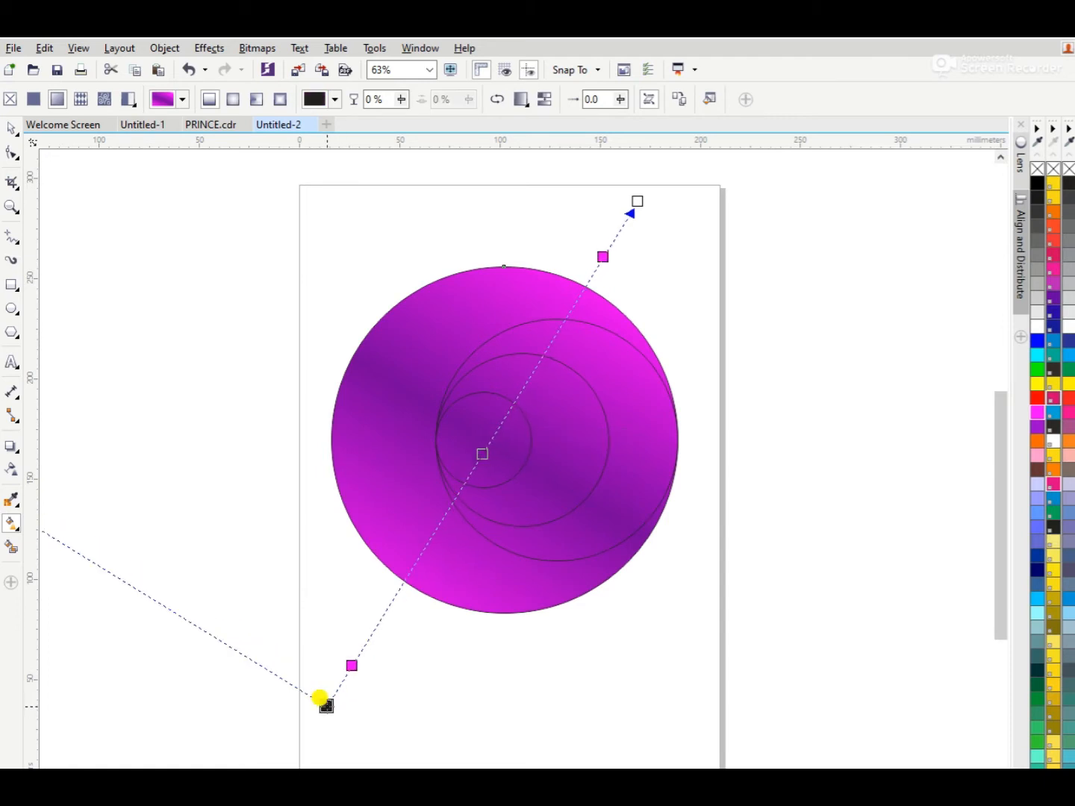
left_click_drag(478, 445, 454, 486)
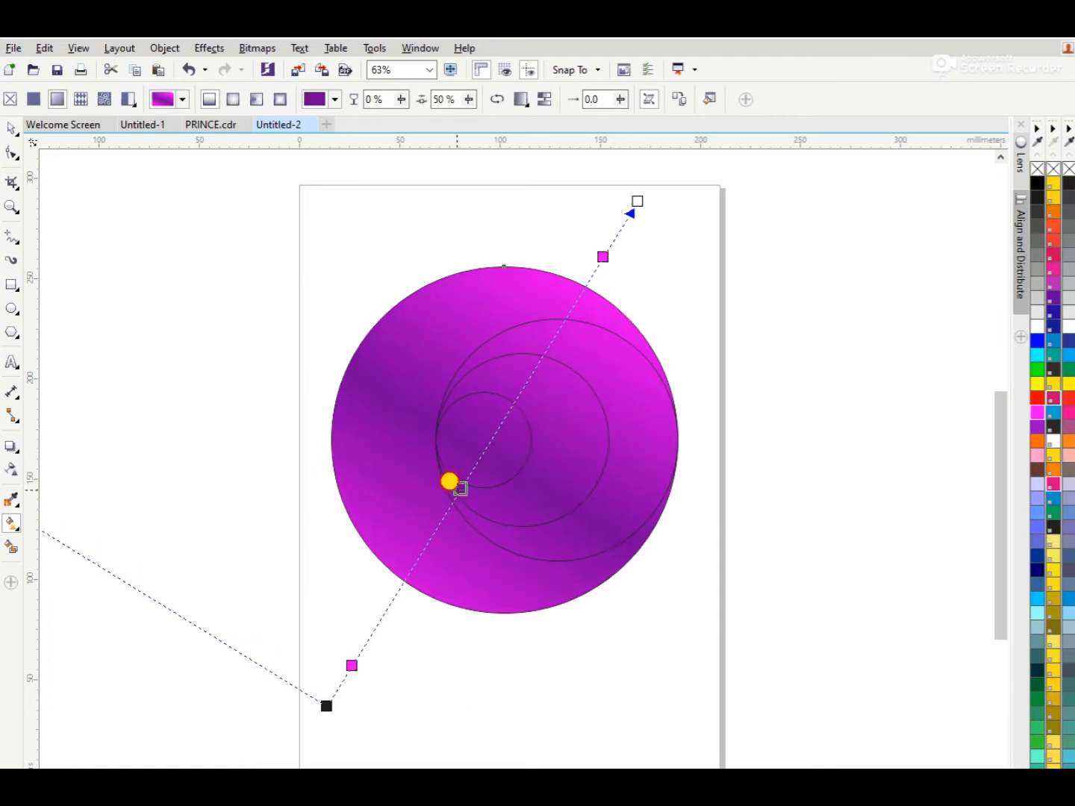
Try dark grey on the gradient's purple middle node and undo the colour change
left_click(1036, 200)
left_click_drag(1037, 241, 455, 489)
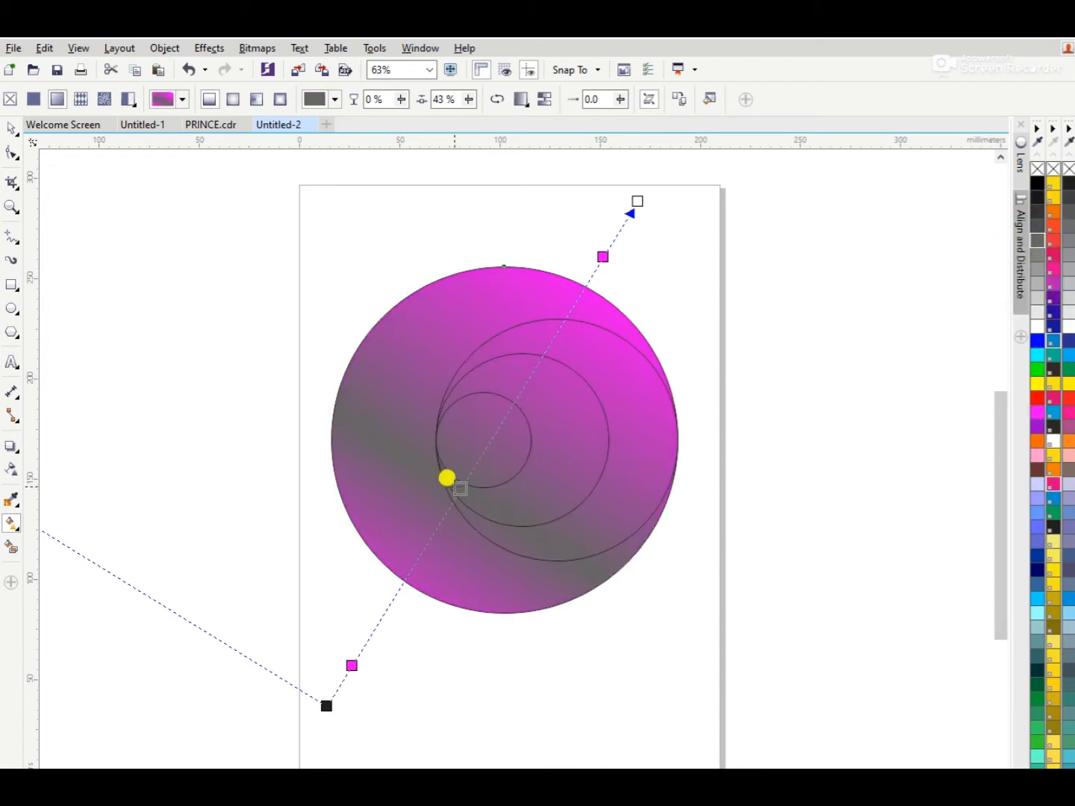
key("ctrl+z")
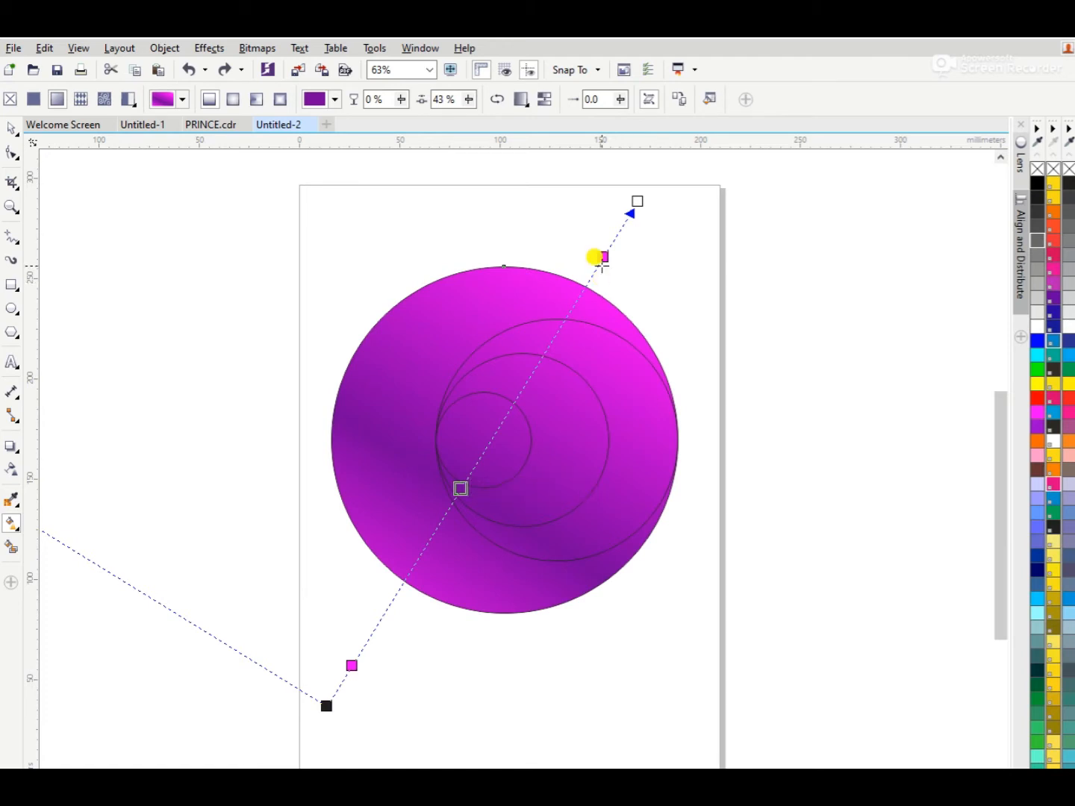
Shift the upper magenta node inward along the large circle's gradient and finish editing the fill
left_click_drag(595, 251, 563, 302)
left_click(634, 212)
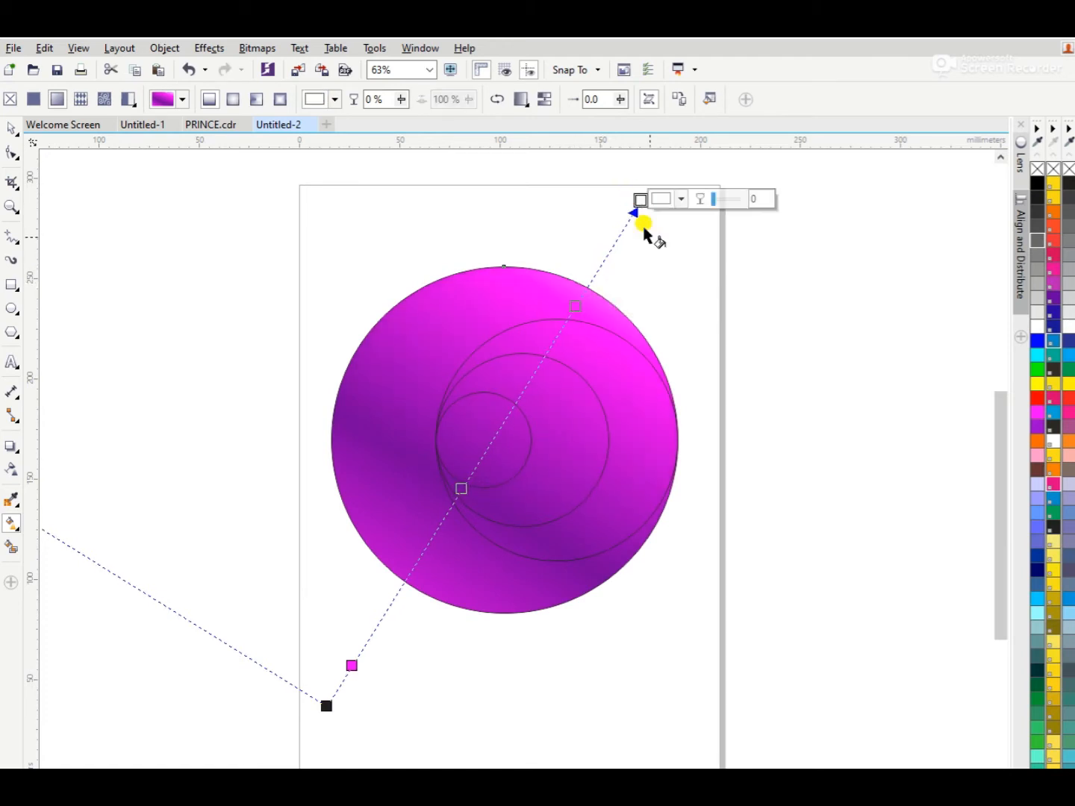
key("space")
left_click(724, 353)
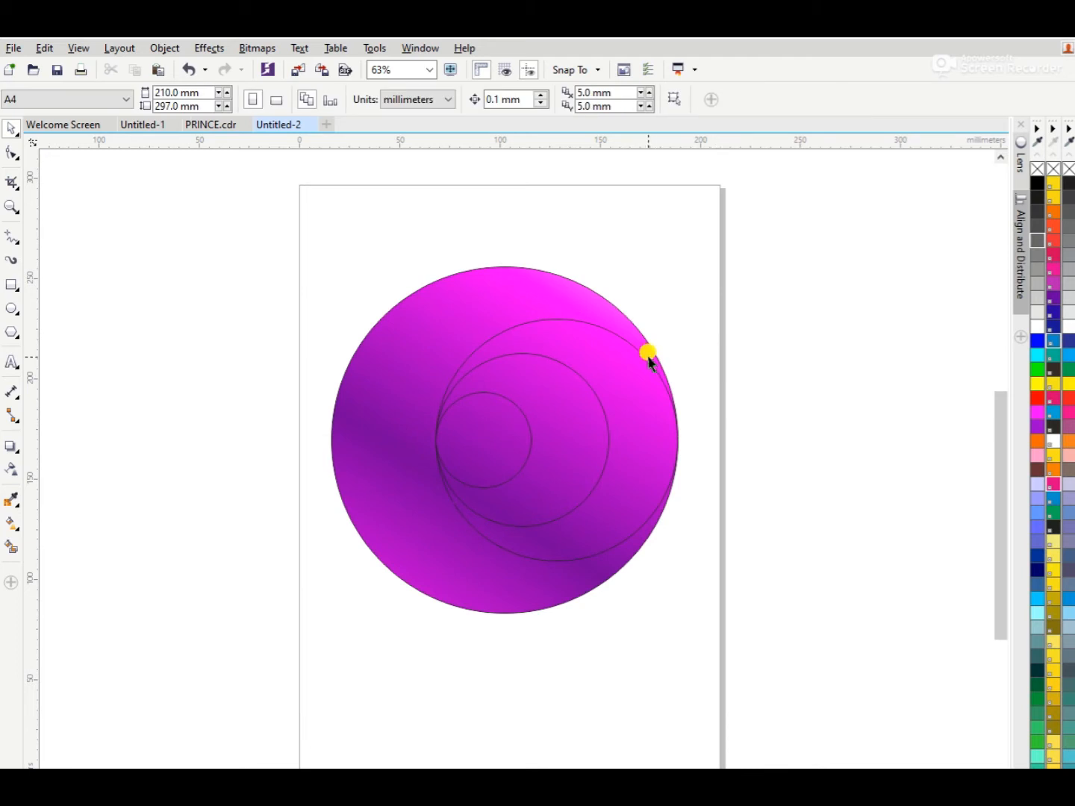
Fill the second-largest circle with light blue and add a linear gradient fading to white toward its upper right
left_click(646, 362)
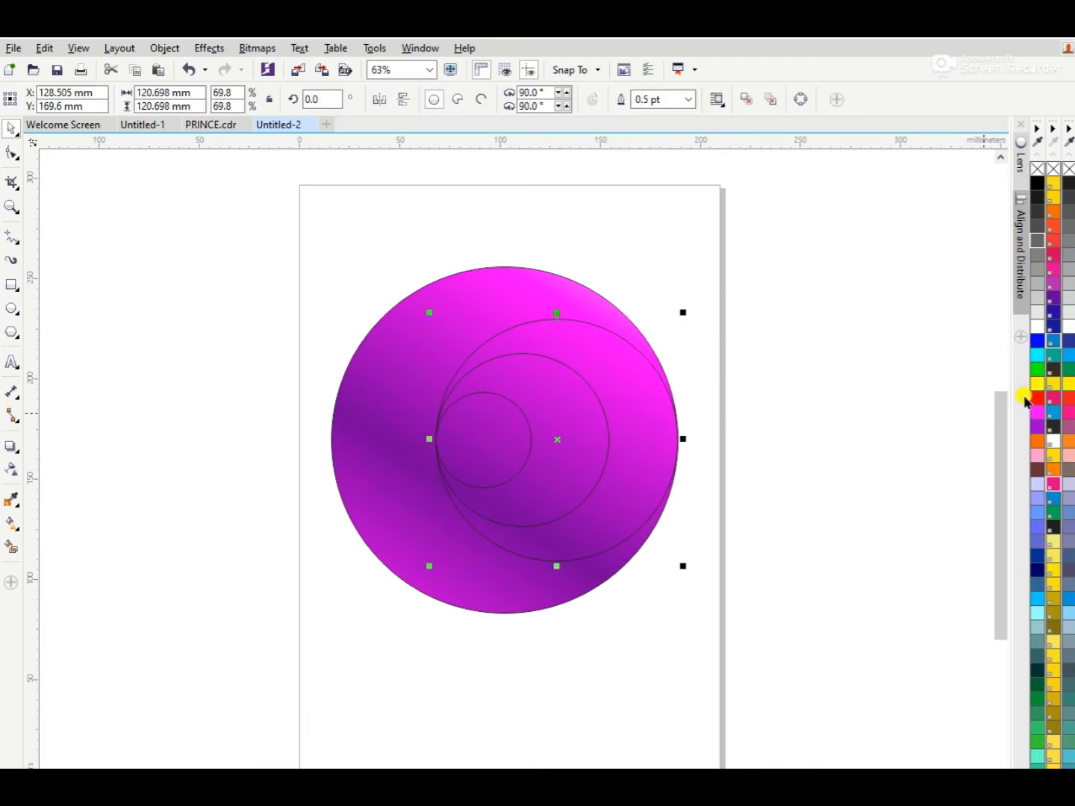
left_click(1066, 360)
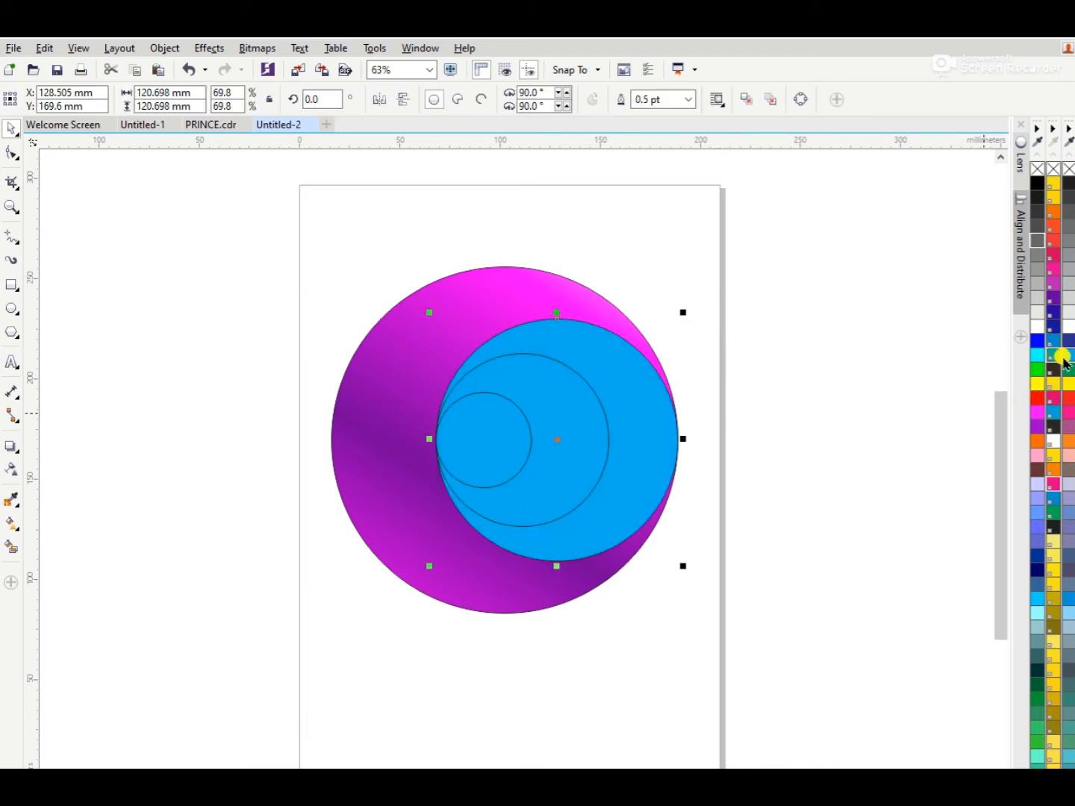
left_click(12, 525)
left_click_drag(452, 554, 703, 239)
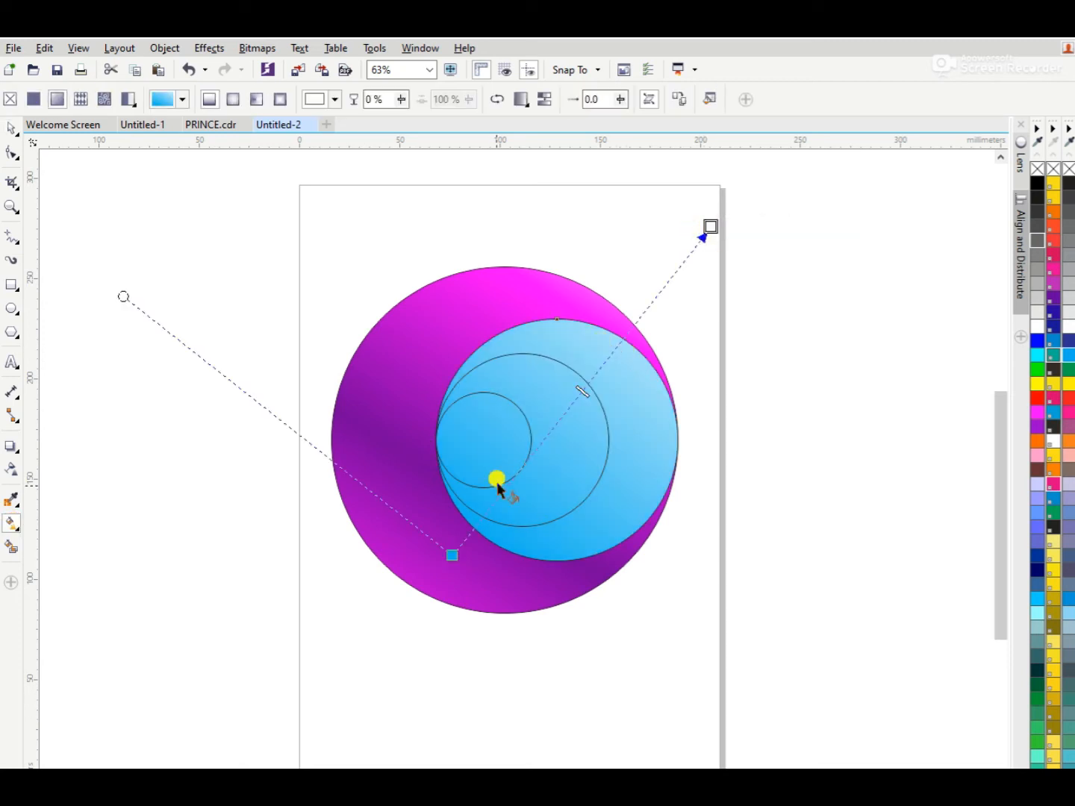
Extend the blue gradient's start below the circle and add a dark blue node near its white end
left_click_drag(447, 554, 393, 685)
left_click(1040, 327)
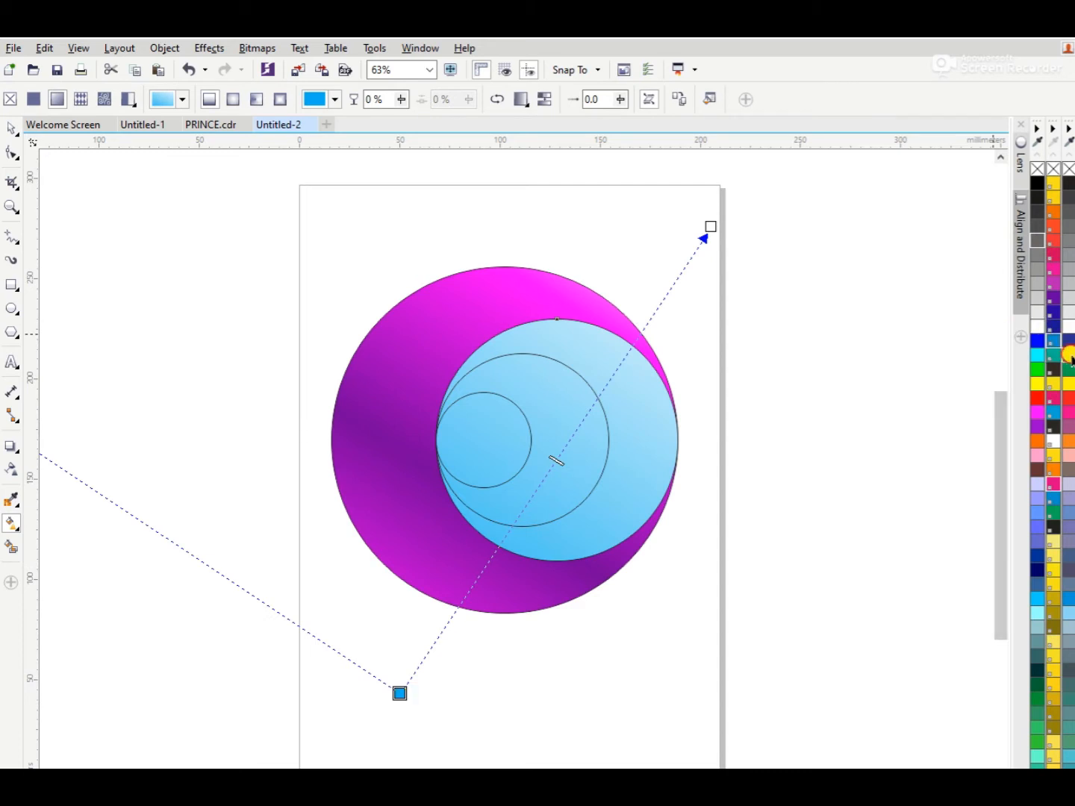
left_click_drag(1071, 358, 676, 270)
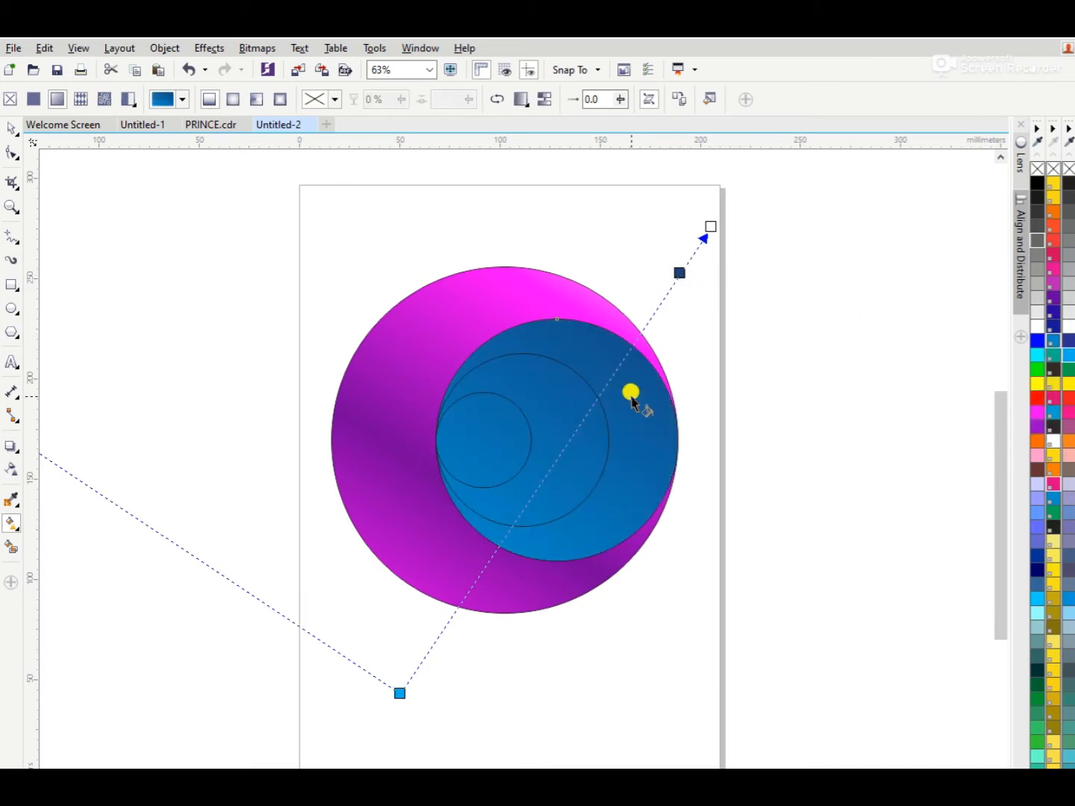
Add two light blue nodes, a pale blue node and a lower dark blue node along the second-largest circle's gradient
left_click_drag(1068, 359, 577, 429)
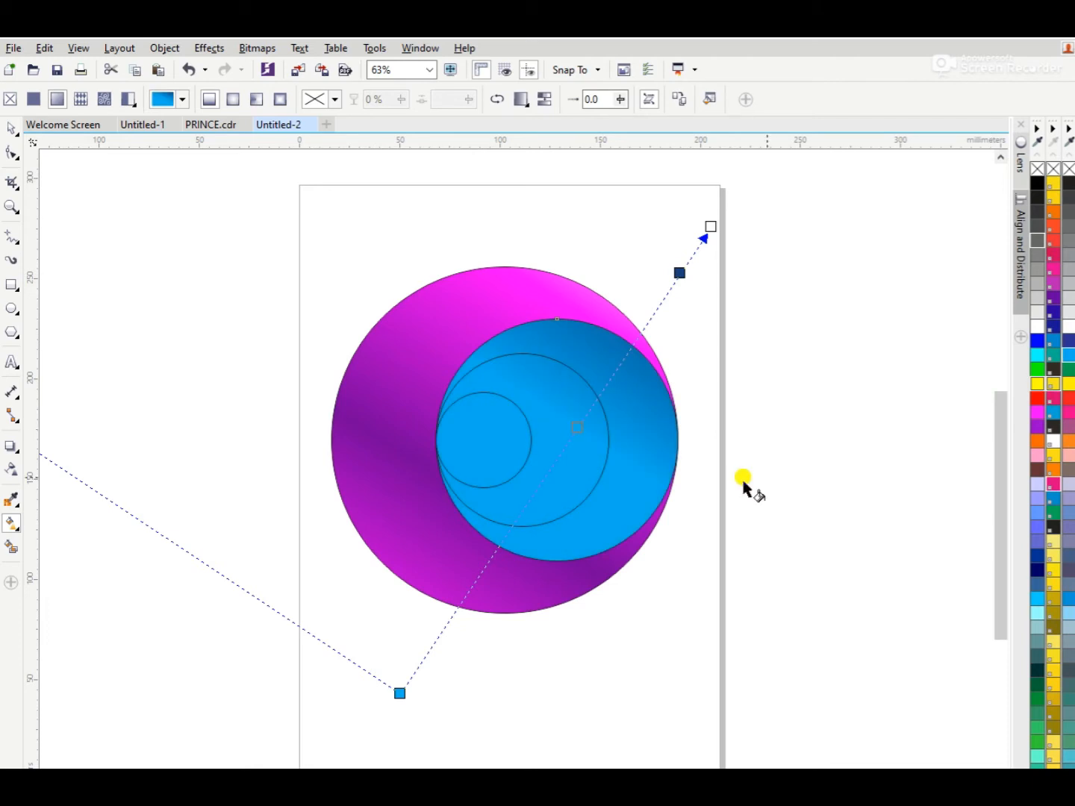
left_click_drag(1068, 359, 615, 379)
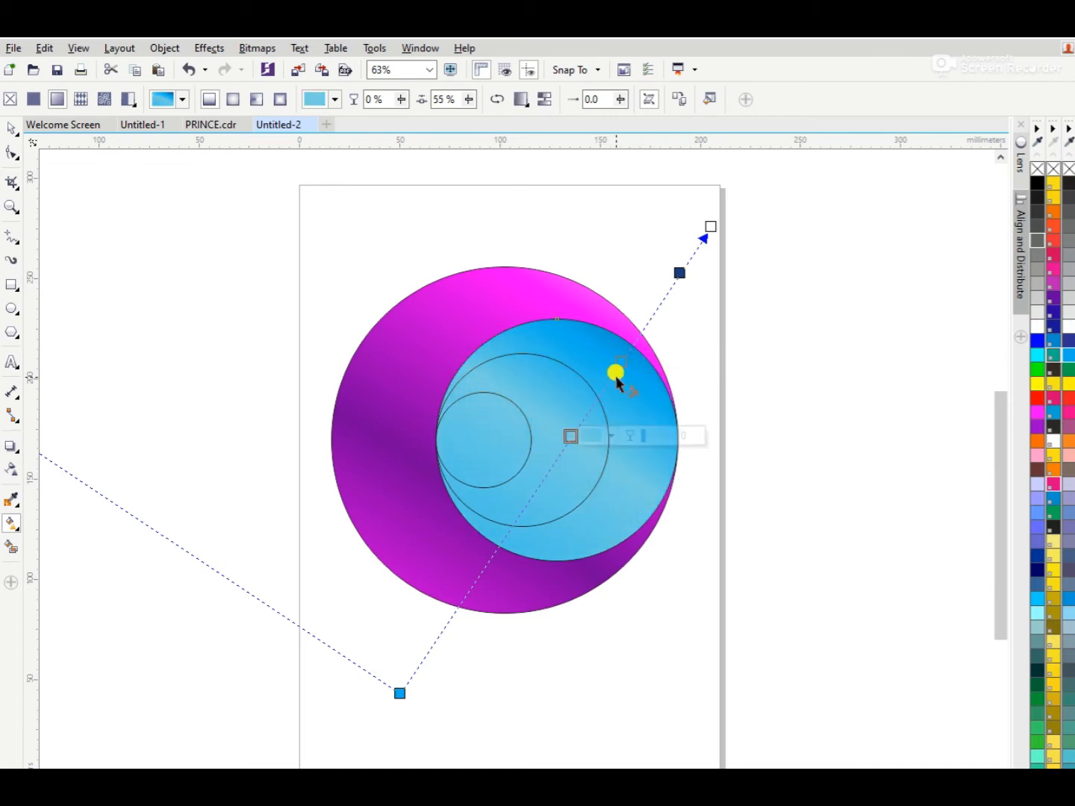
left_click(569, 436)
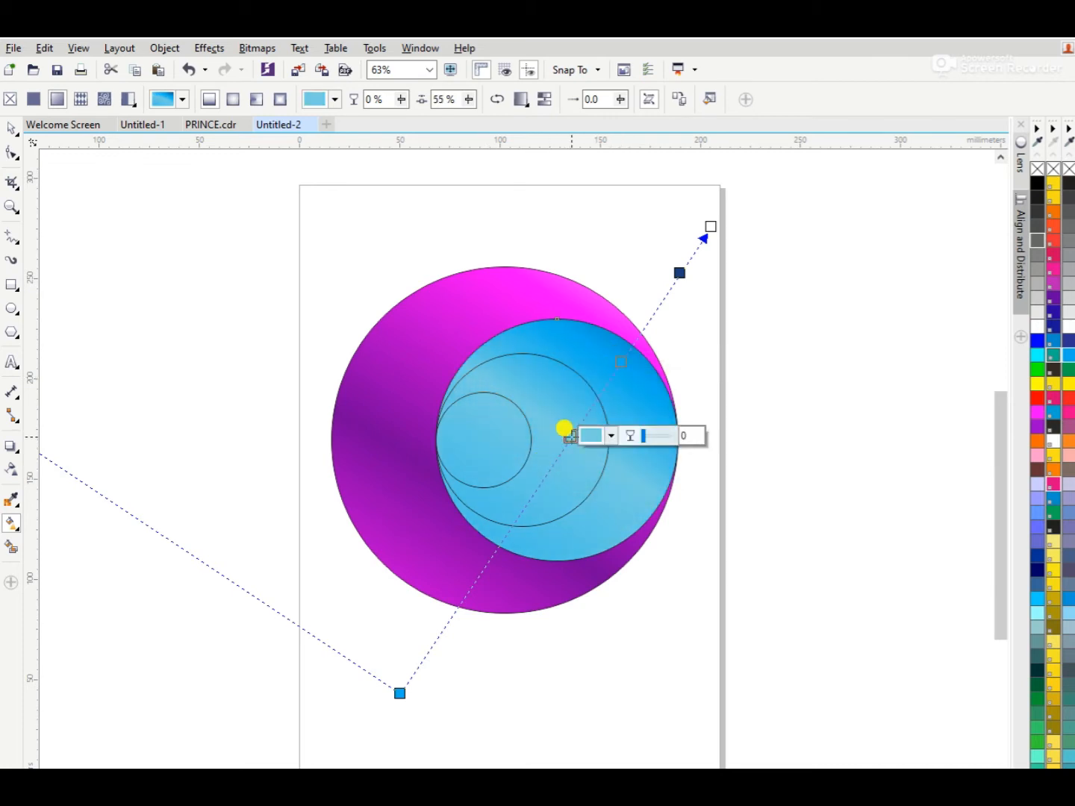
left_click(1067, 356)
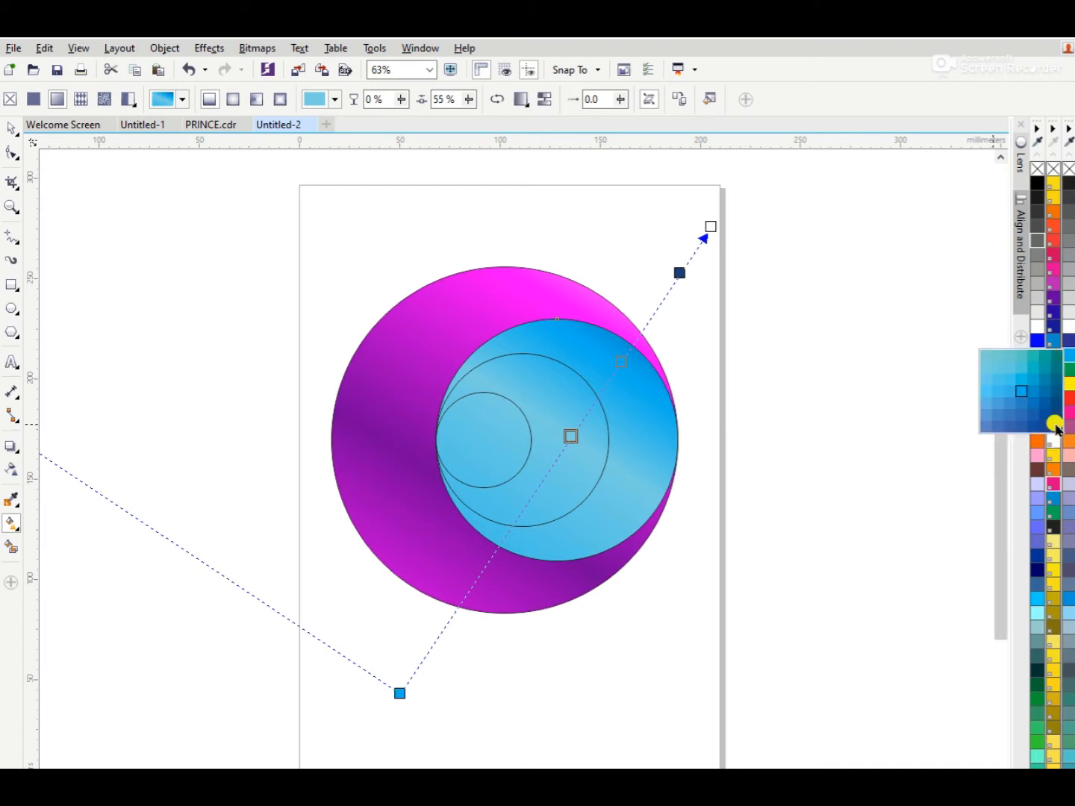
left_click_drag(1056, 419, 508, 504)
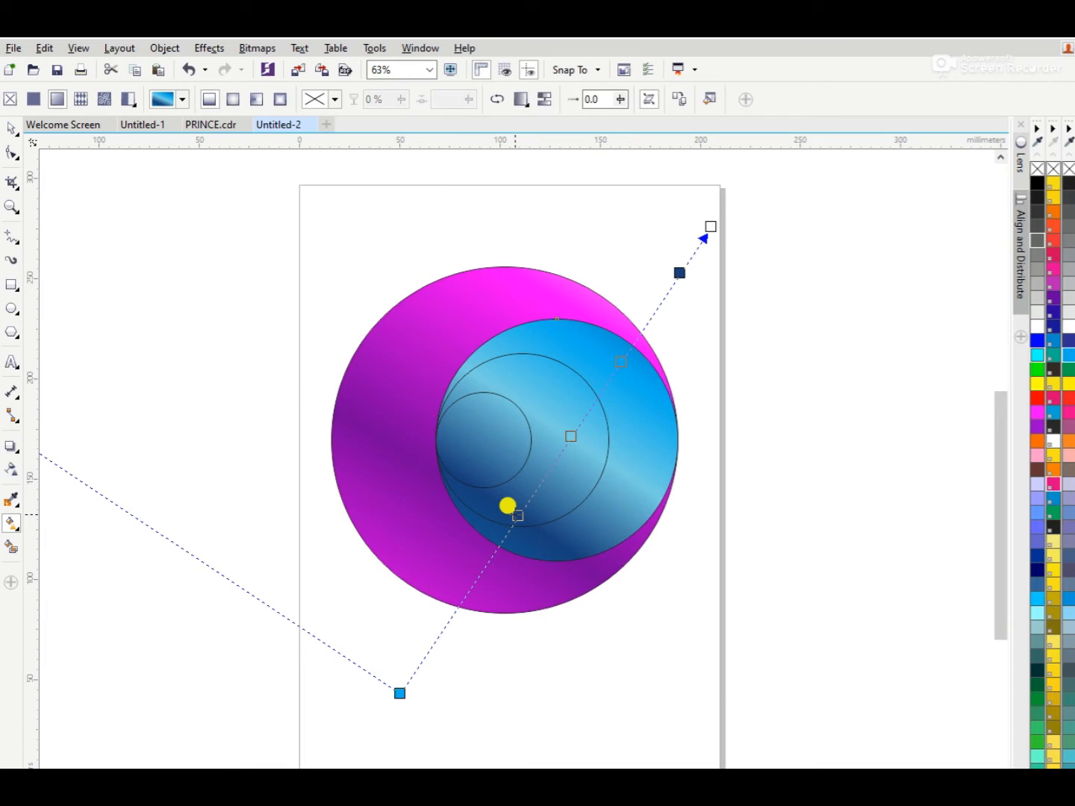
Extend the blue gradient's start farther beyond the circle's lower left and reposition the pale blue node and the lower dark blue node, at 36%
left_click_drag(570, 437, 595, 399)
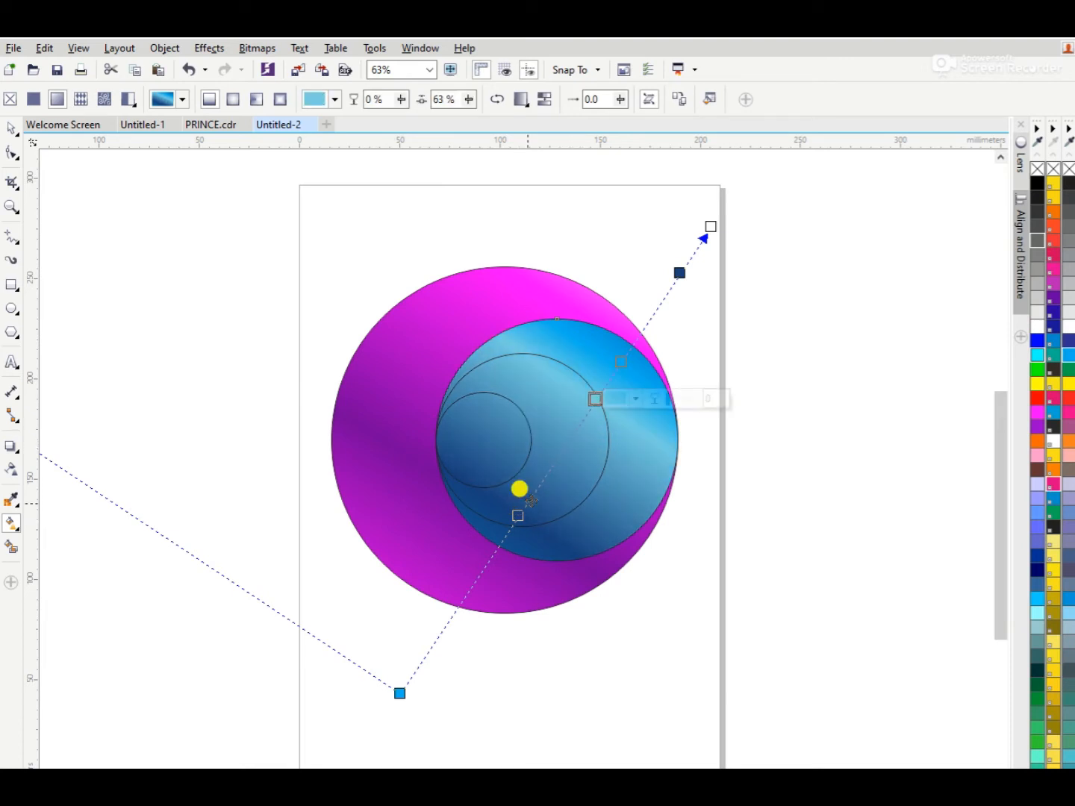
left_click_drag(519, 491, 545, 440)
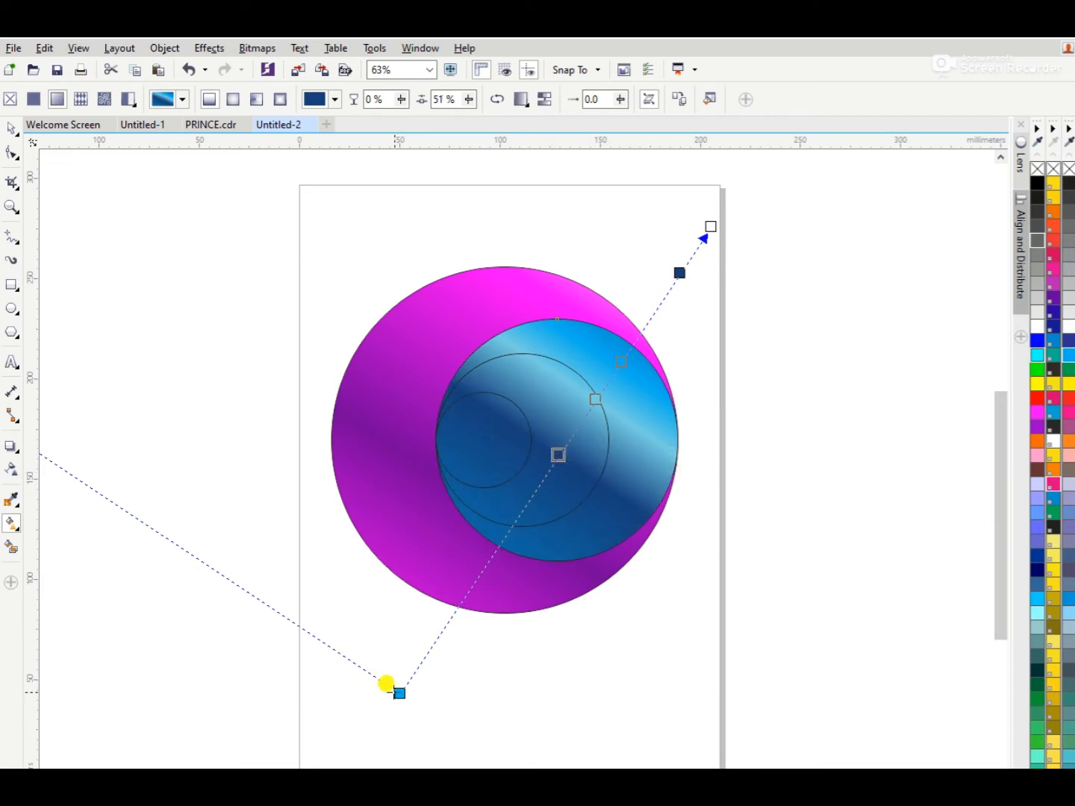
left_click_drag(393, 689, 439, 574)
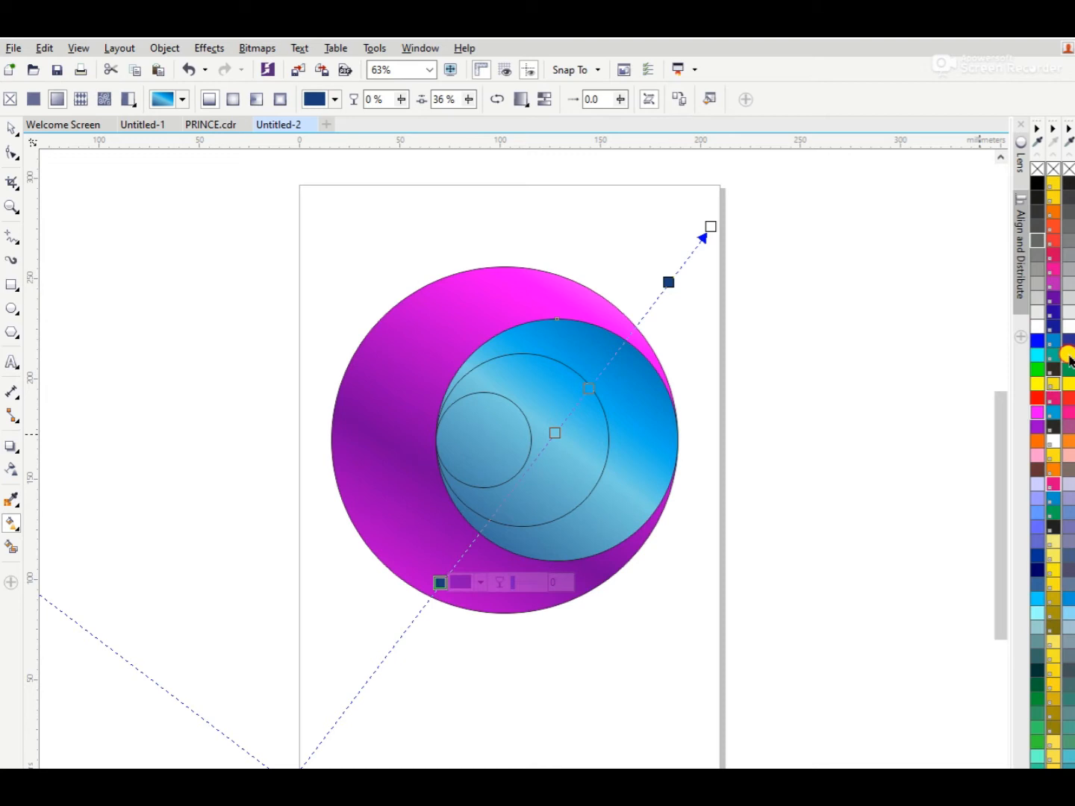
Lighten the lower dark blue node at the circle's edge, move the upper light blue node to 73%, and finish editing the fill
left_click_drag(1069, 358, 484, 551)
left_click_drag(587, 384, 588, 373)
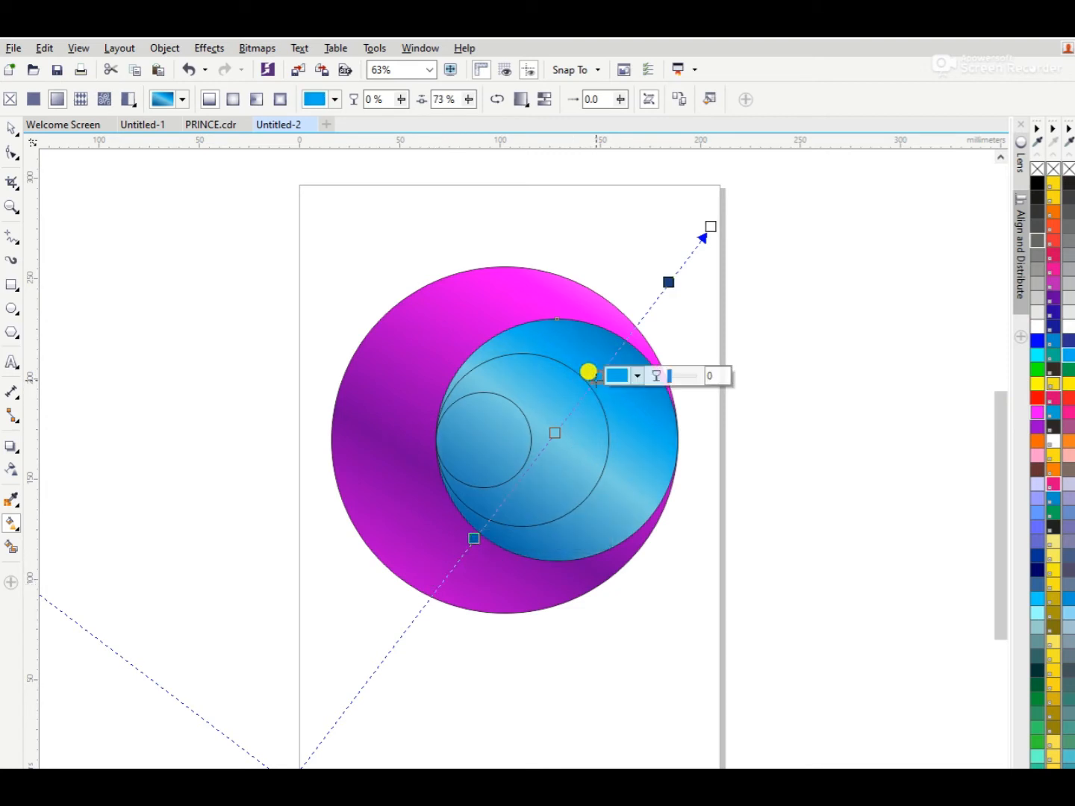
key("space")
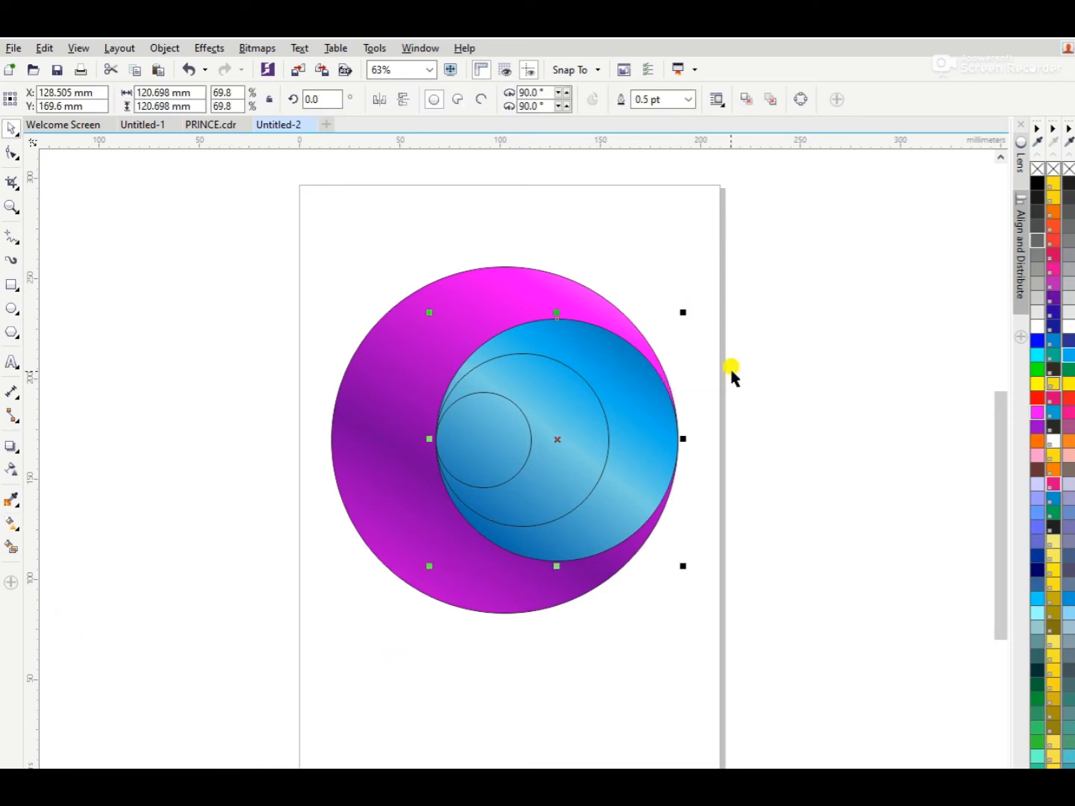
Reopen the blue circle's gradient and change its pale blue middle node to white at 65%
left_click(731, 369)
left_click(662, 414)
left_click(10, 527)
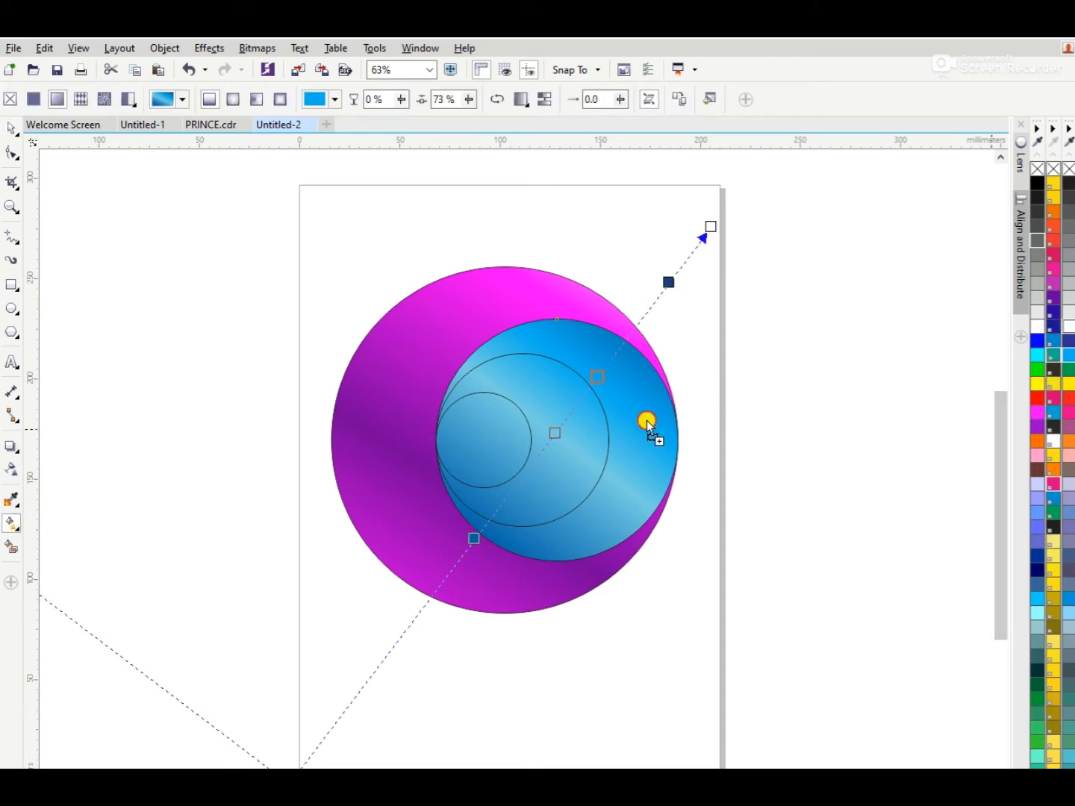
left_click_drag(555, 438, 563, 421)
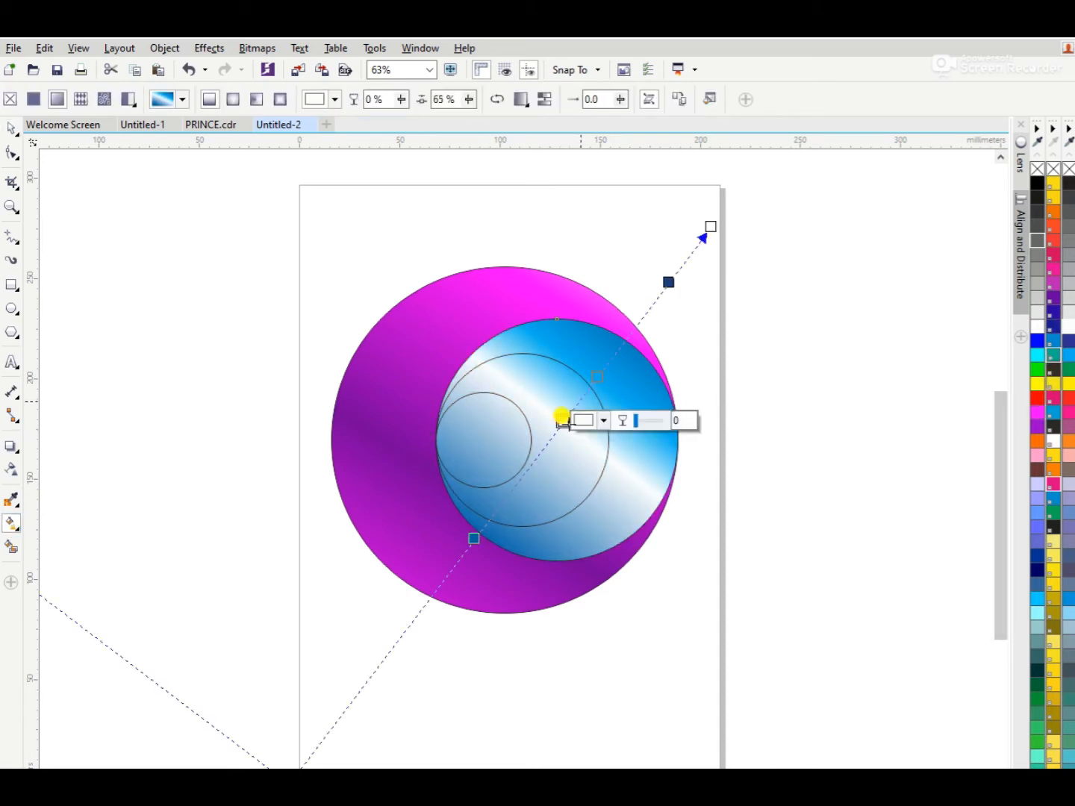
Fine-tune the highlight by nudging the white node and placing the upper light blue node at 74%
left_click_drag(597, 377, 621, 345)
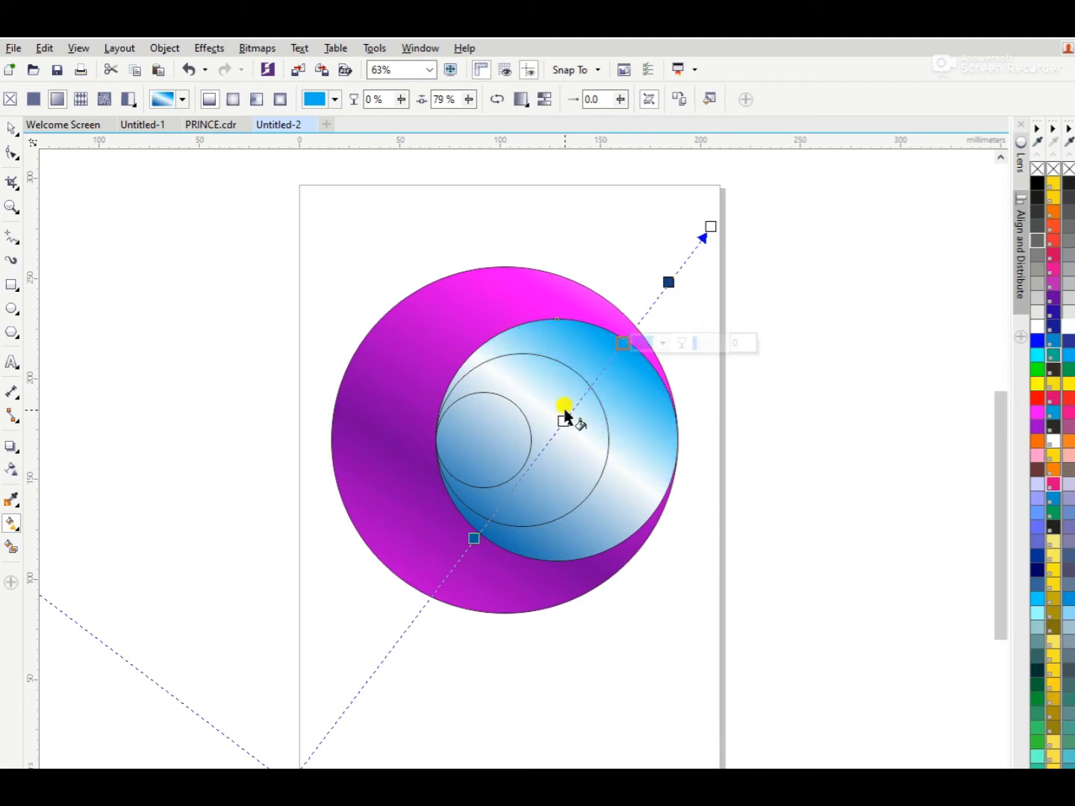
left_click_drag(563, 421, 559, 426)
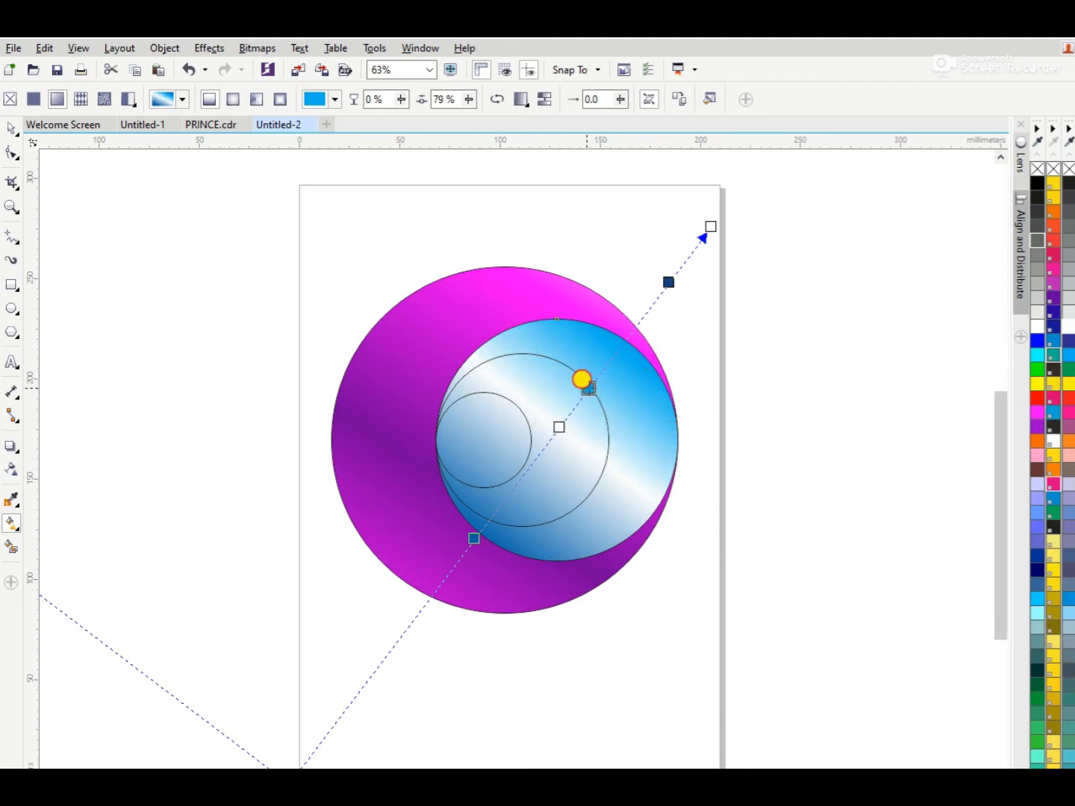
double_click(585, 392)
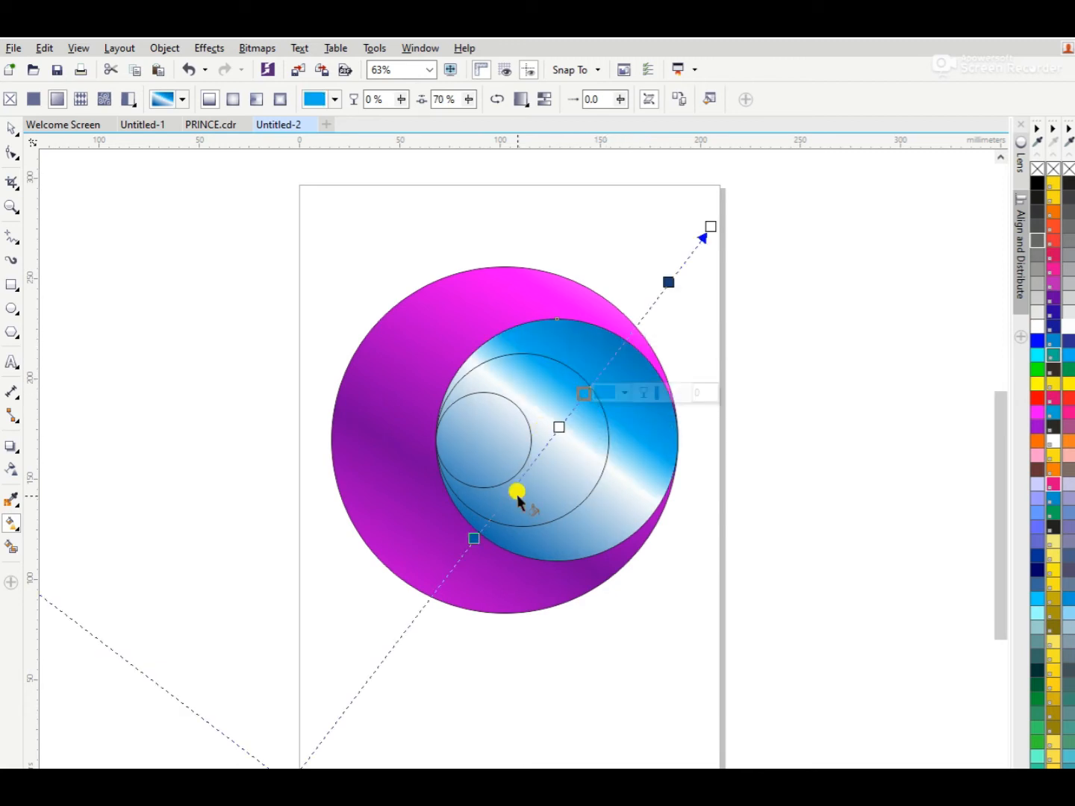
mouse_move(471, 533)
left_mouse_down()
mouse_move(506, 490)
mouse_move(479, 533)
left_mouse_up()
mouse_move(558, 426)
left_mouse_down()
mouse_move(598, 371)
mouse_move(569, 422)
left_mouse_up()
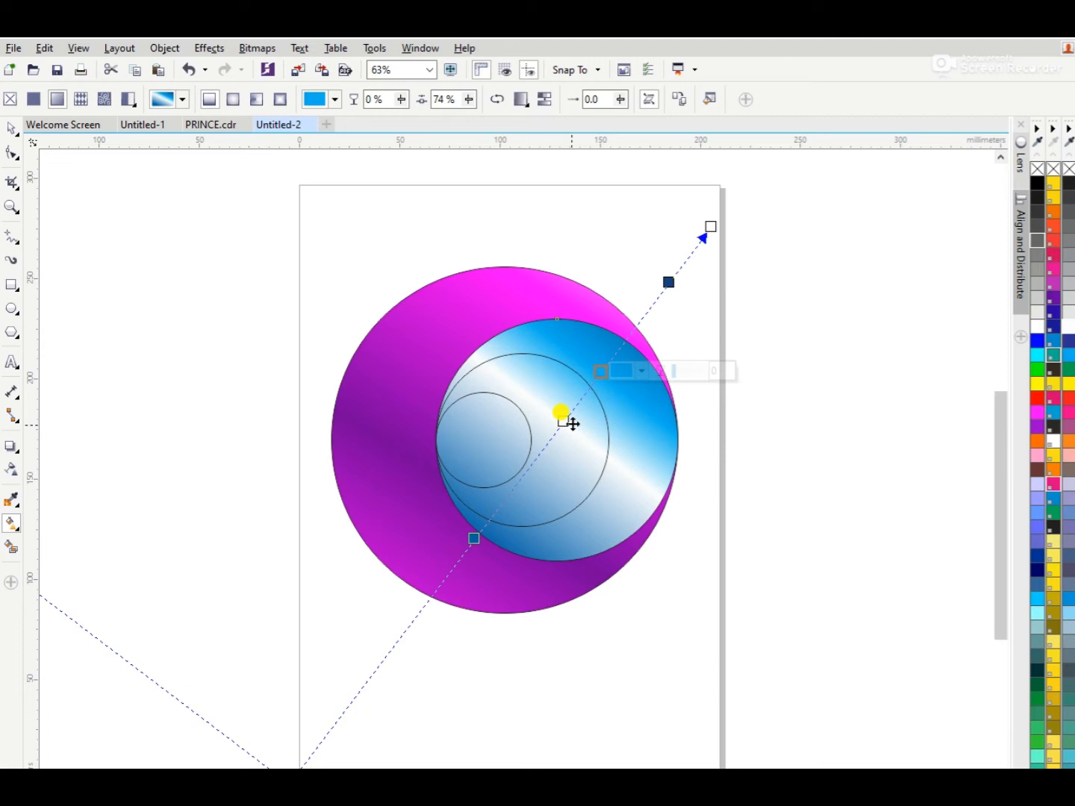
Move the lower blue node to 43% and add a light blue node between it and the white node
left_click_drag(473, 538, 470, 544)
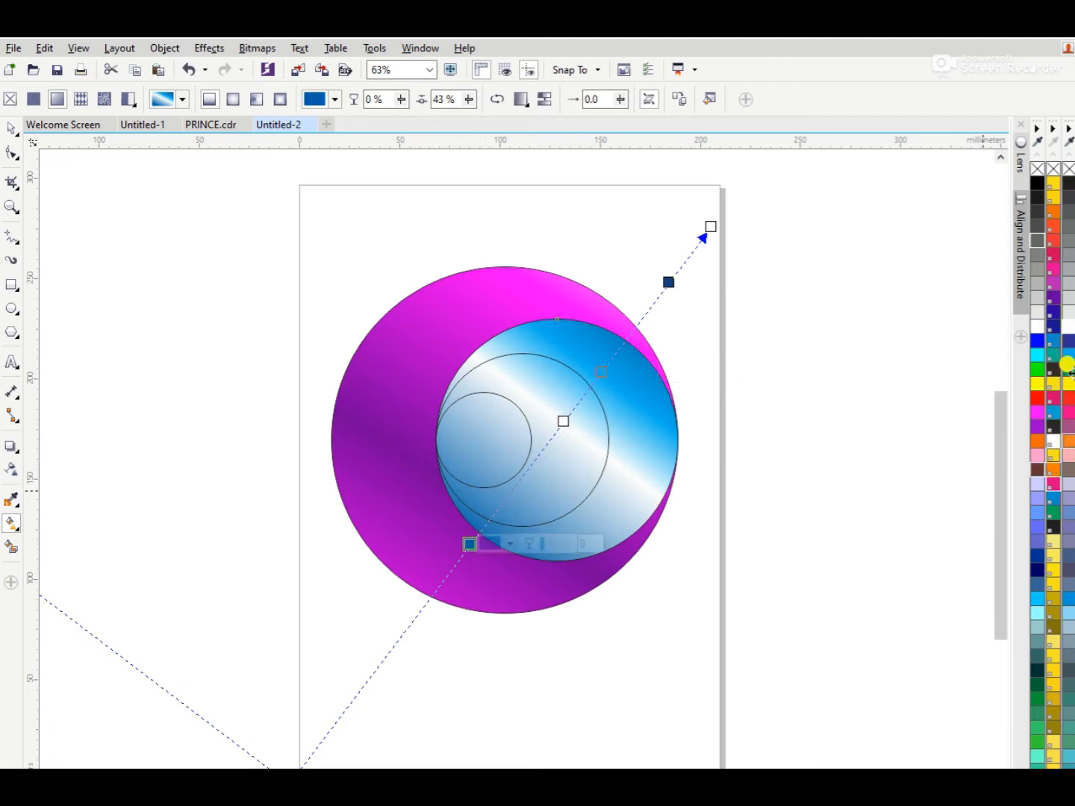
left_click(496, 494)
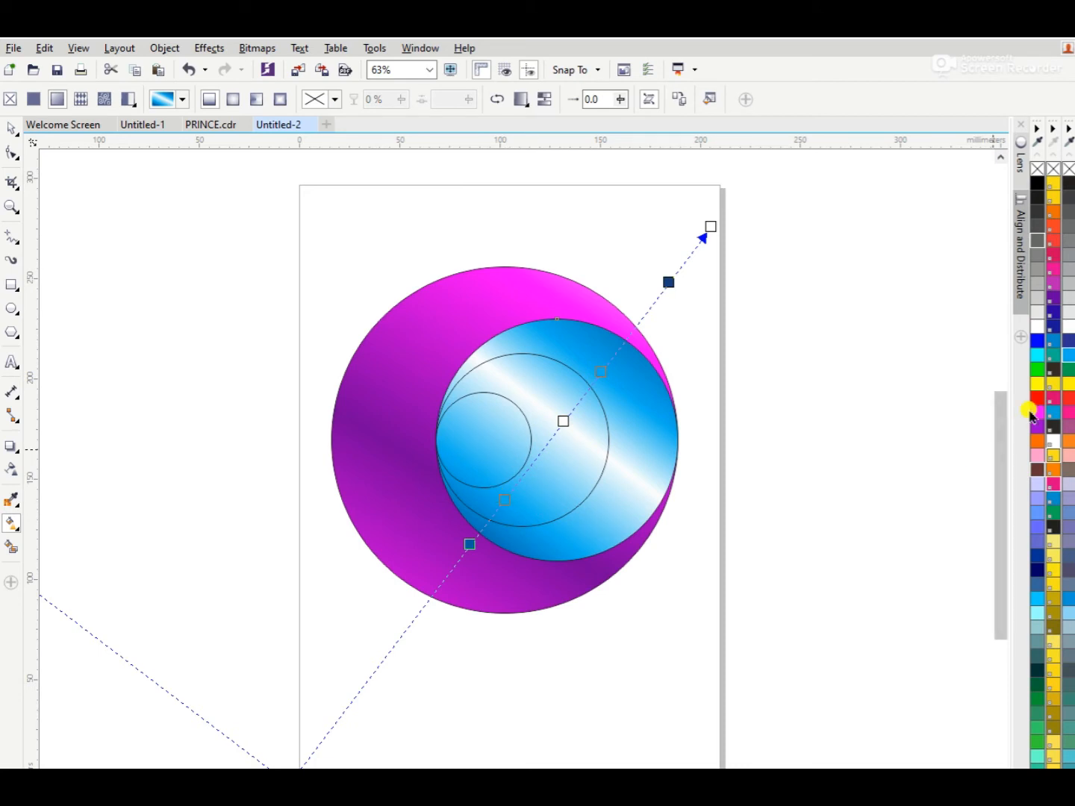
left_click(1068, 362)
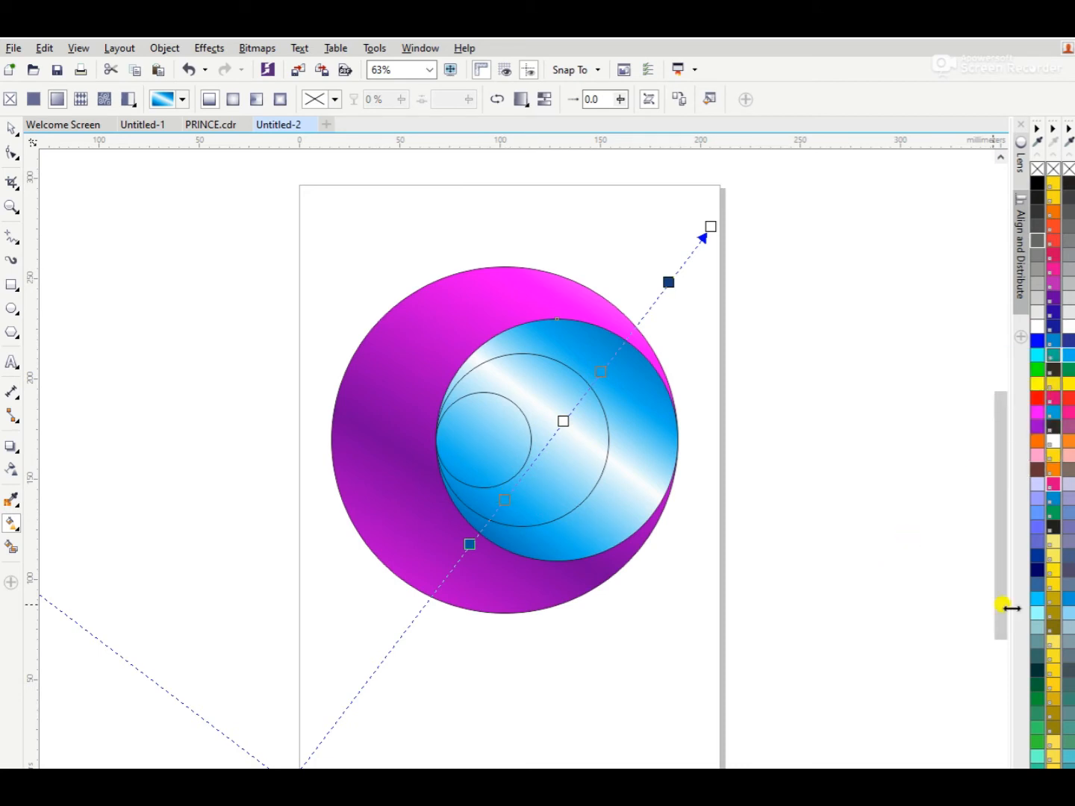
Try bright cyan and turquoise on the white middle node, and move the lower light blue node to 55%
left_click_drag(1041, 603, 561, 418)
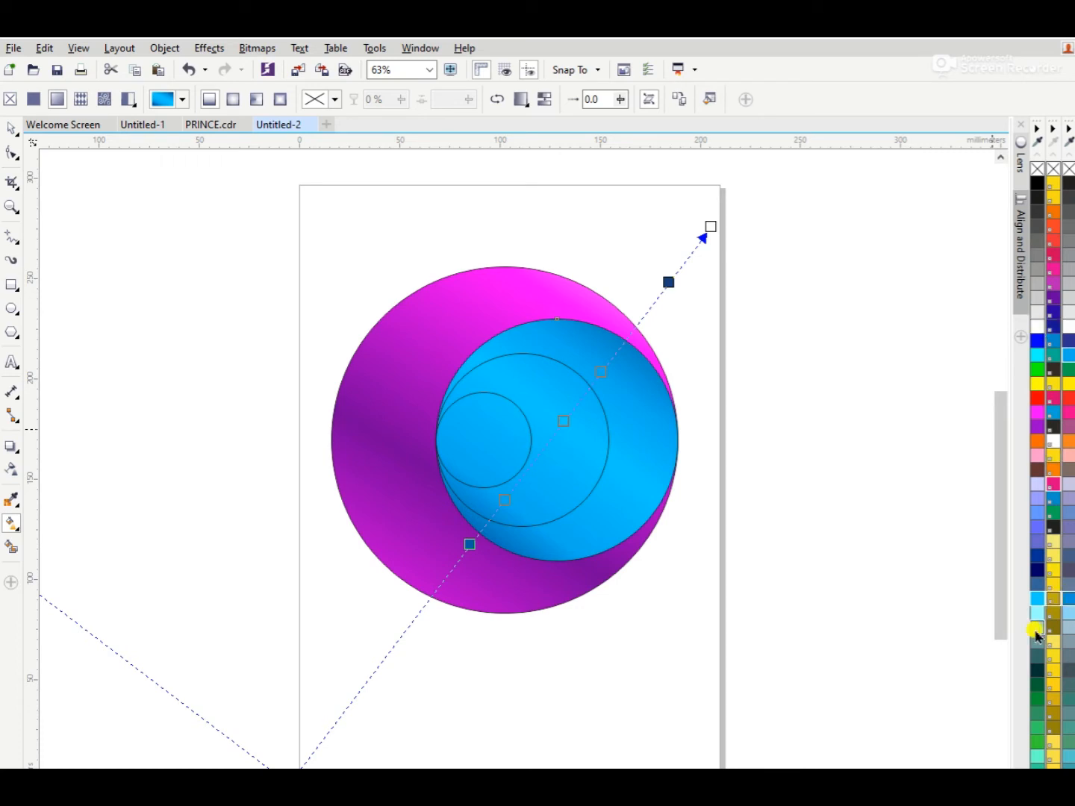
left_click_drag(1033, 601, 558, 413)
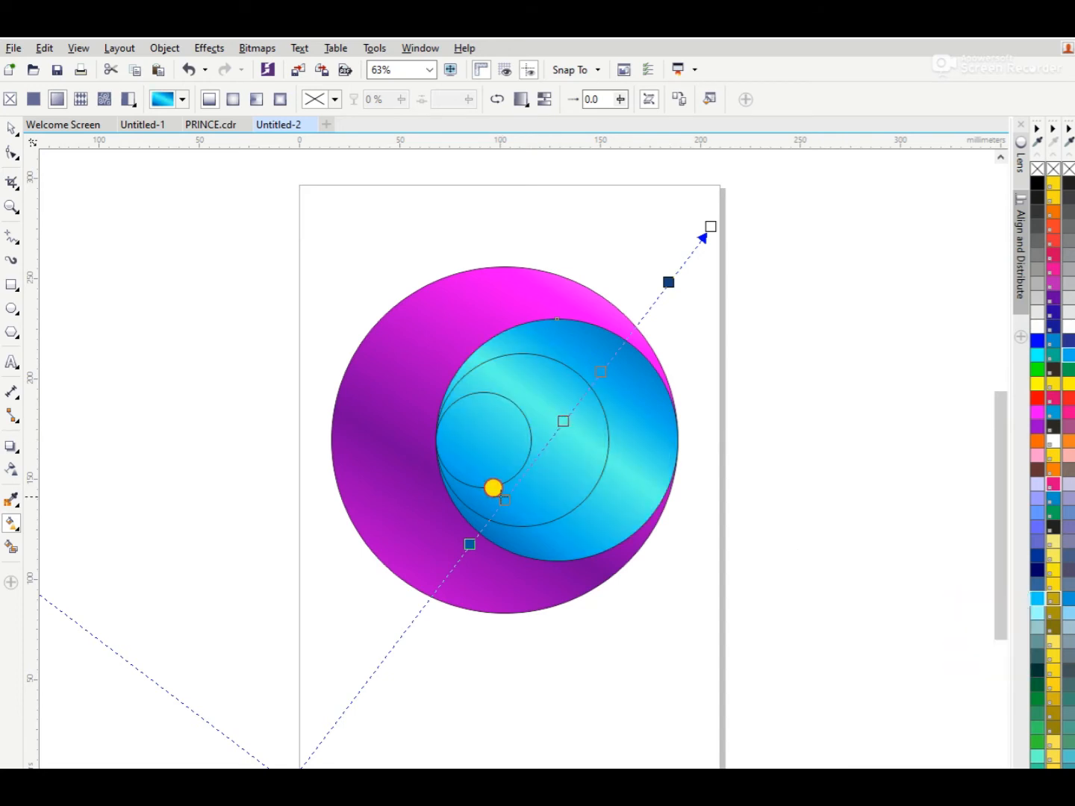
left_click_drag(494, 491, 514, 478)
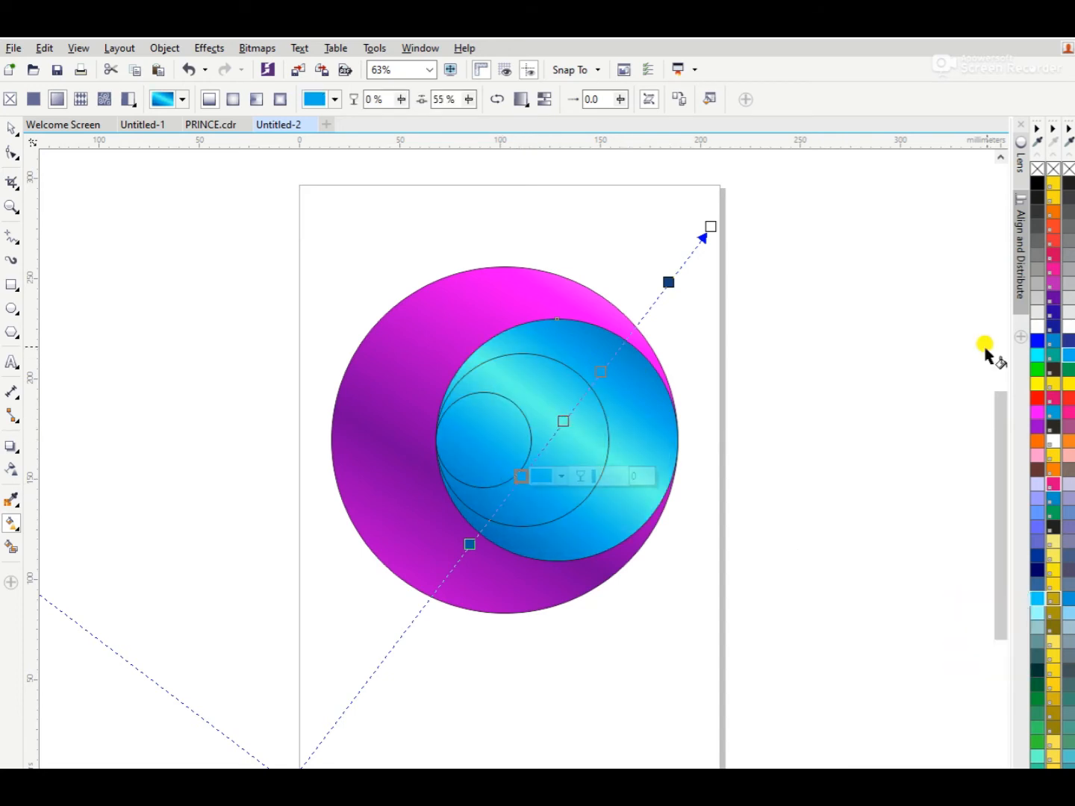
Set the middle node to white at 61%, shift the lower light blue node back toward the edge, and finish editing the fill
left_click_drag(1030, 333, 589, 388)
left_click_drag(522, 480, 500, 505)
left_click_drag(593, 393, 554, 451)
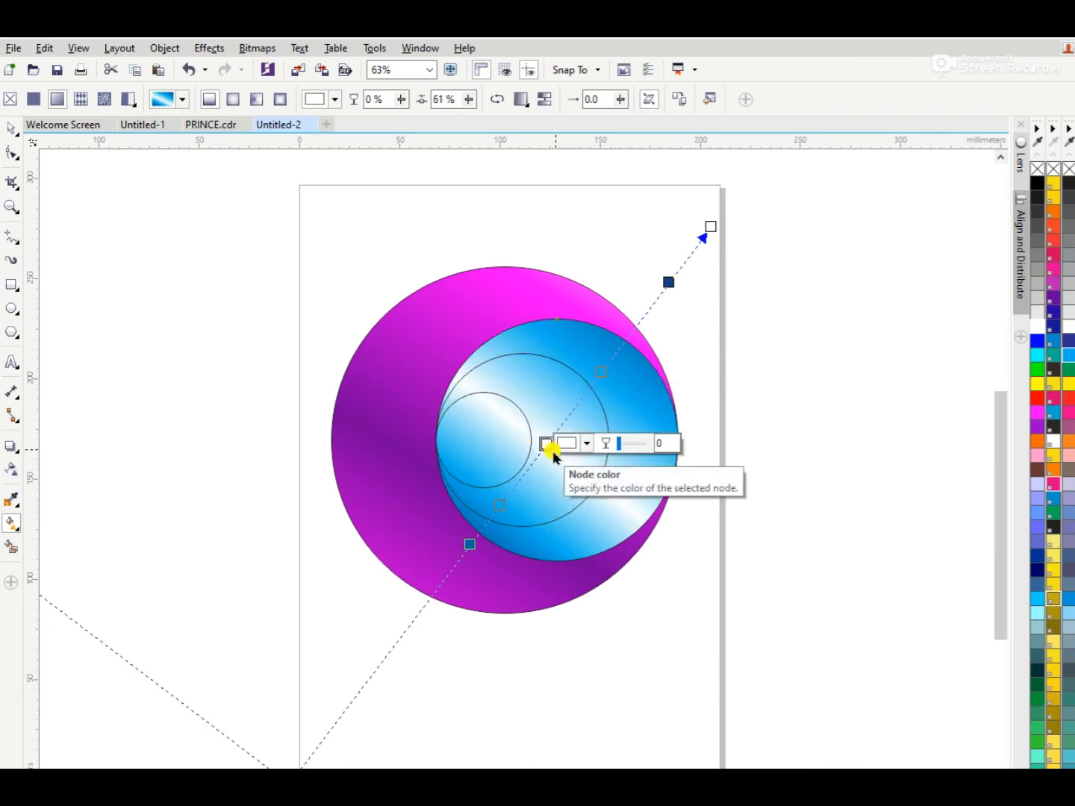
key("space")
left_click(794, 392)
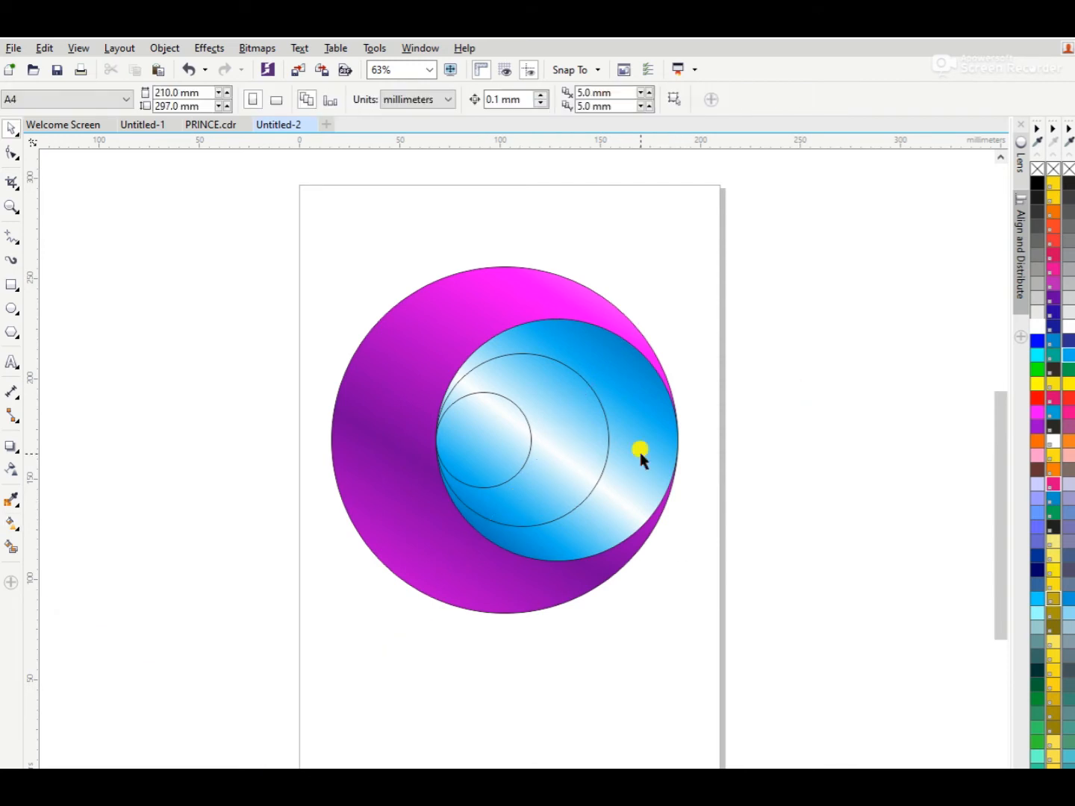
Replace the unfilled middle circle with a scaled-down copy of the blue gradient circle about 94.6 mm across
left_click(608, 454)
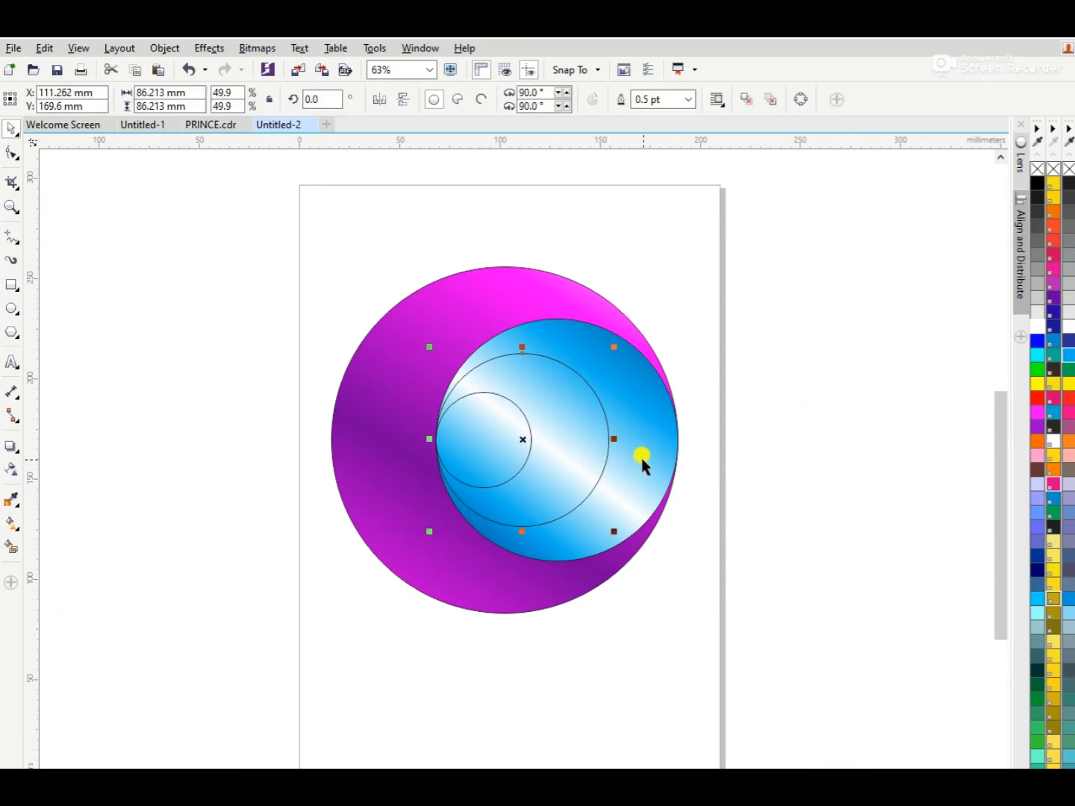
left_click(641, 463)
left_click_drag(685, 311, 622, 353)
Align the scaled-down copy with the vertical centre of the larger blue circle, keeping their left edges touching
left_click(617, 334, "shift")
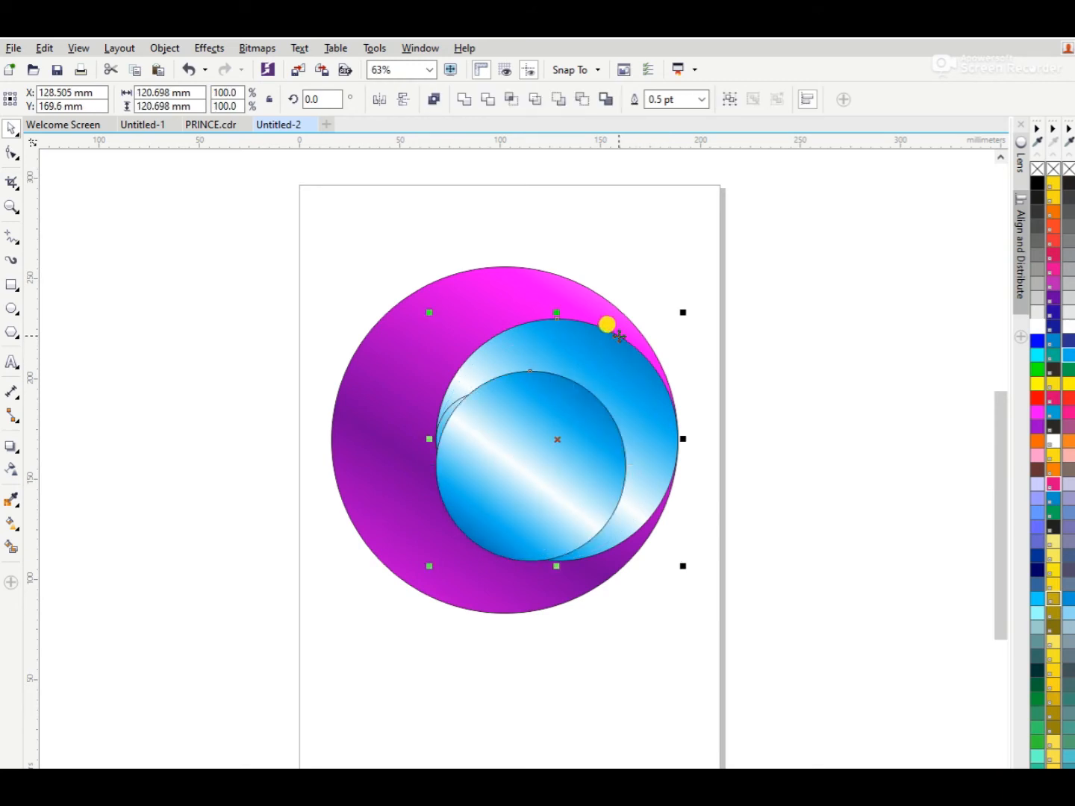
key("r")
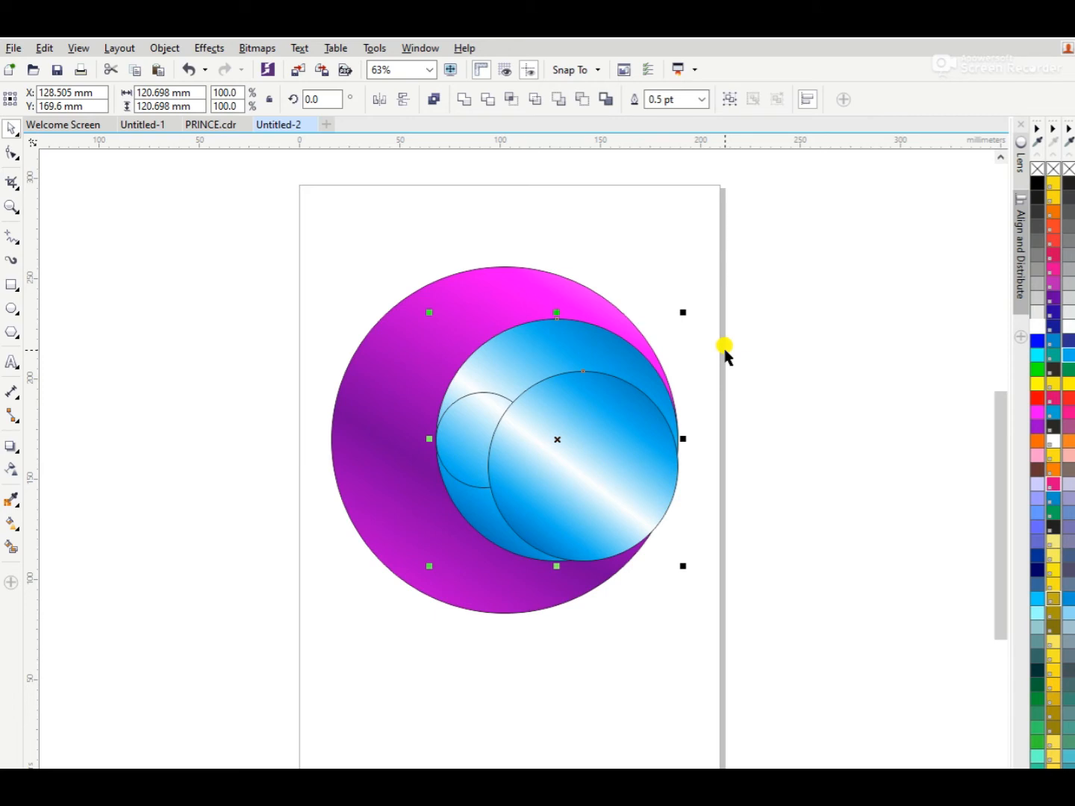
key("ctrl+z")
key("e")
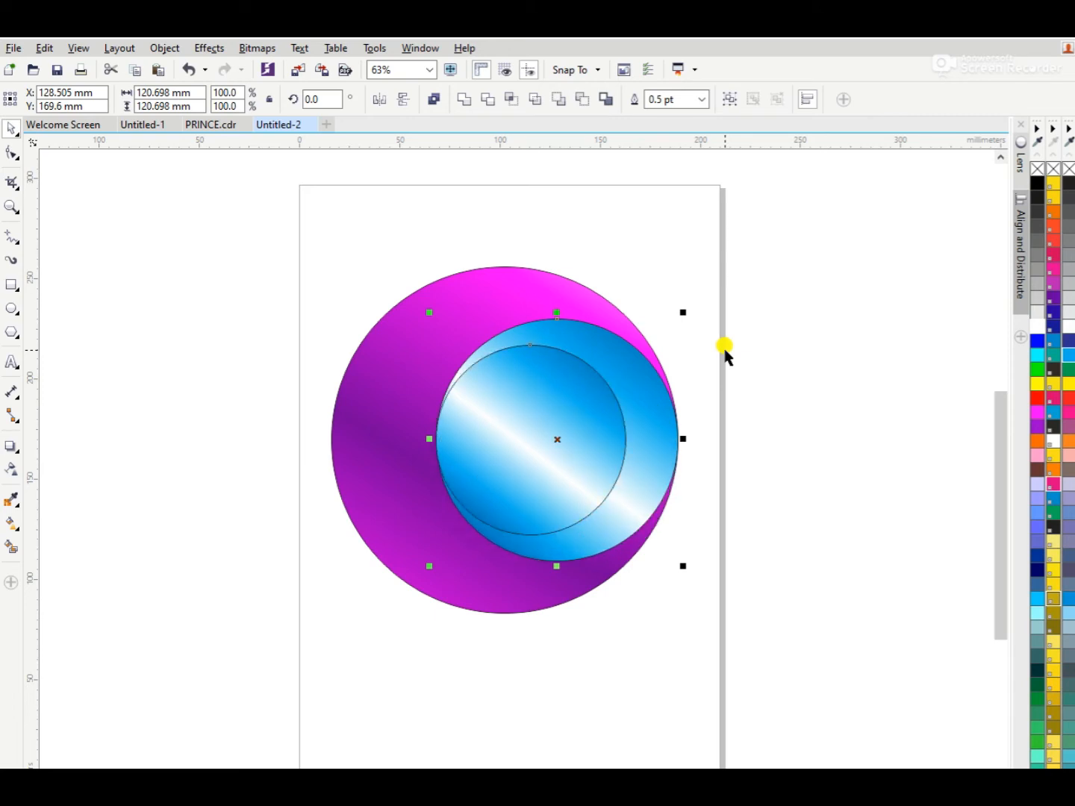
left_click(760, 359)
Mirror the smaller blue gradient circle vertically so its highlight slants the opposite way
left_click(619, 407)
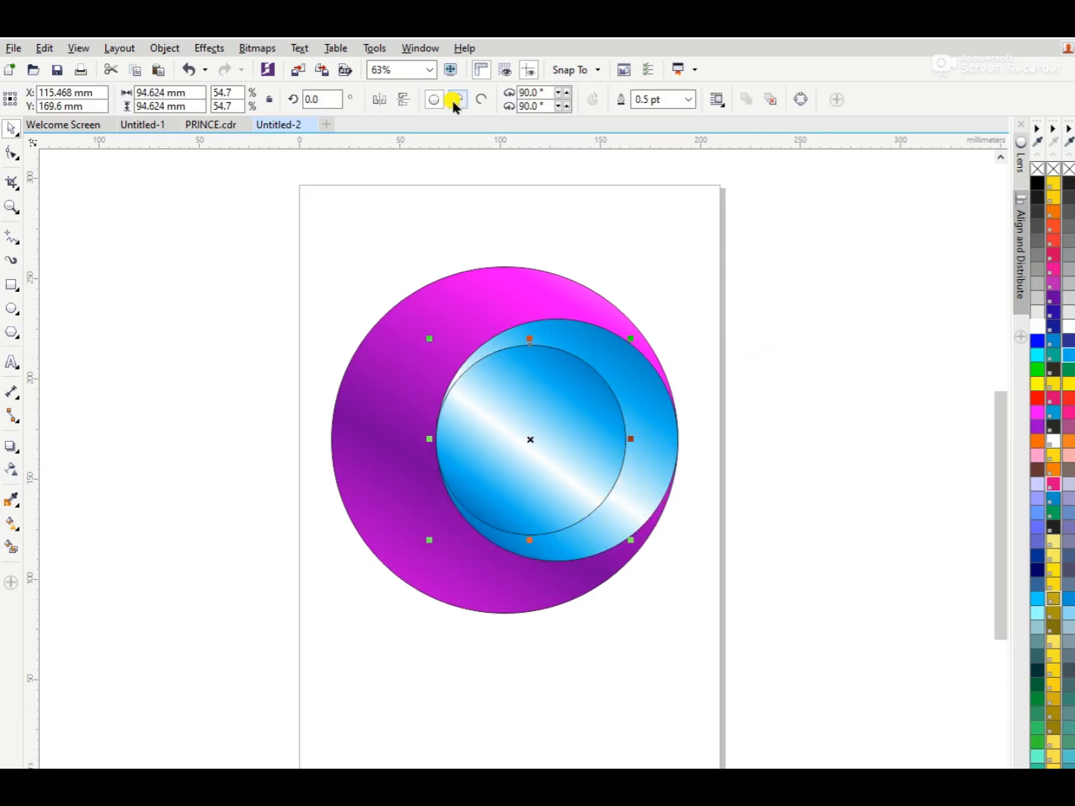
left_click(403, 99)
left_click(718, 373)
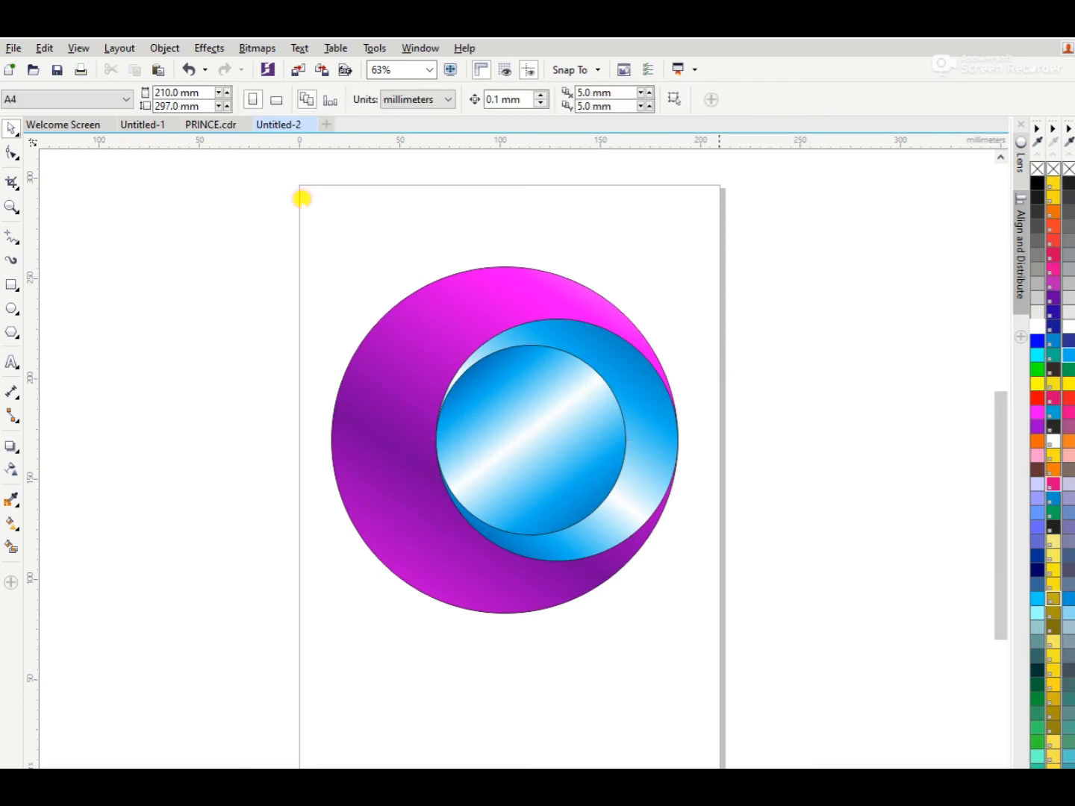
Bring the smallest circle to the front at about 50.9 mm across and align it with the mirrored circle's vertical centre
left_click_drag(303, 199, 572, 556)
key("shift+Page_Up")
left_click_drag(536, 492, 543, 499)
left_click(554, 458, "shift")
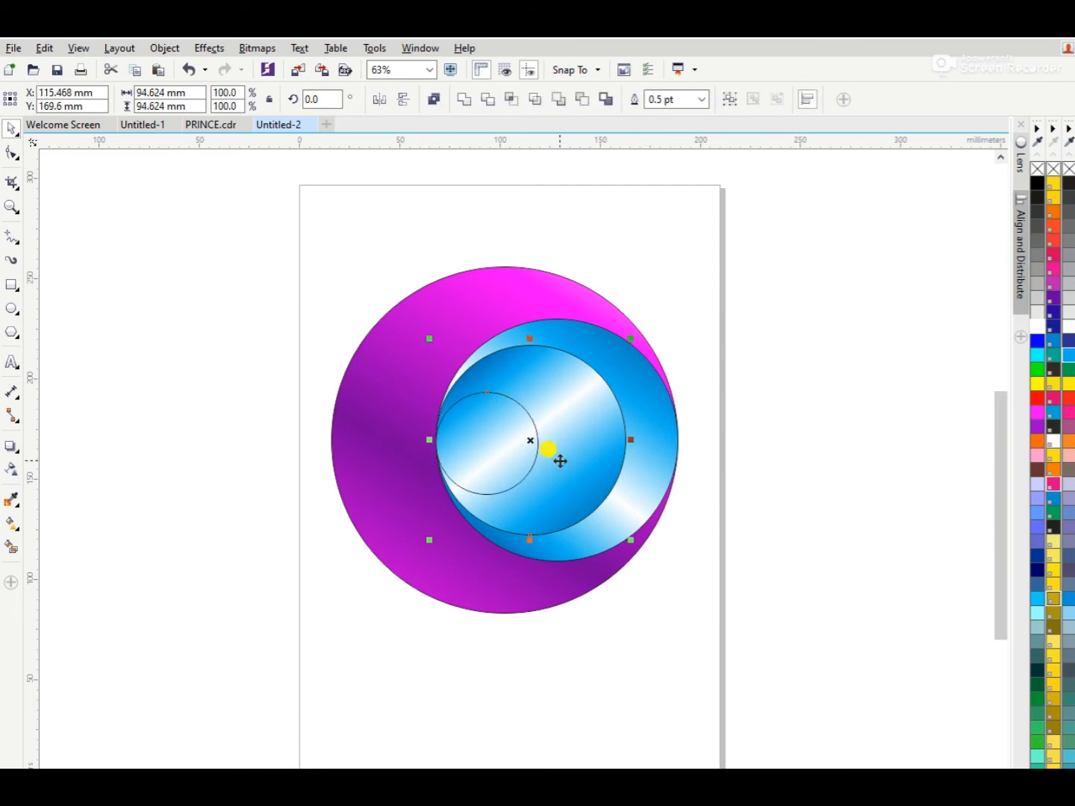
left_click(816, 369)
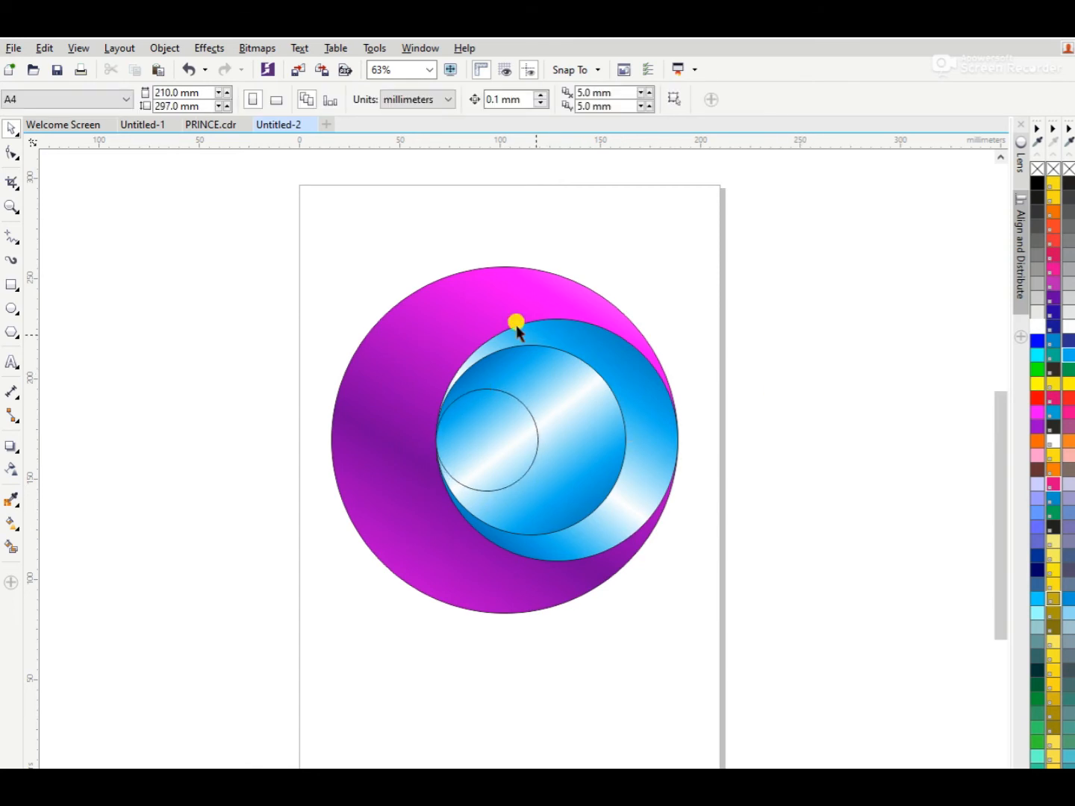
Fill the smallest inner circle with white and deselect it
left_click(489, 420)
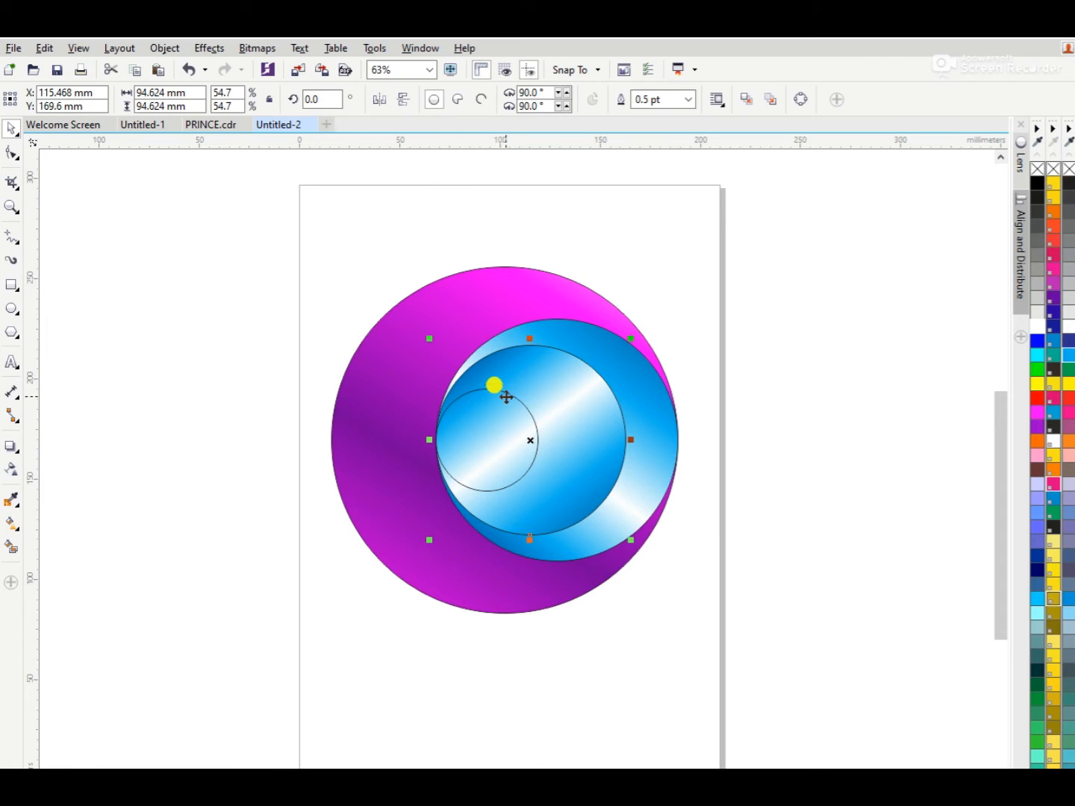
left_click(506, 395)
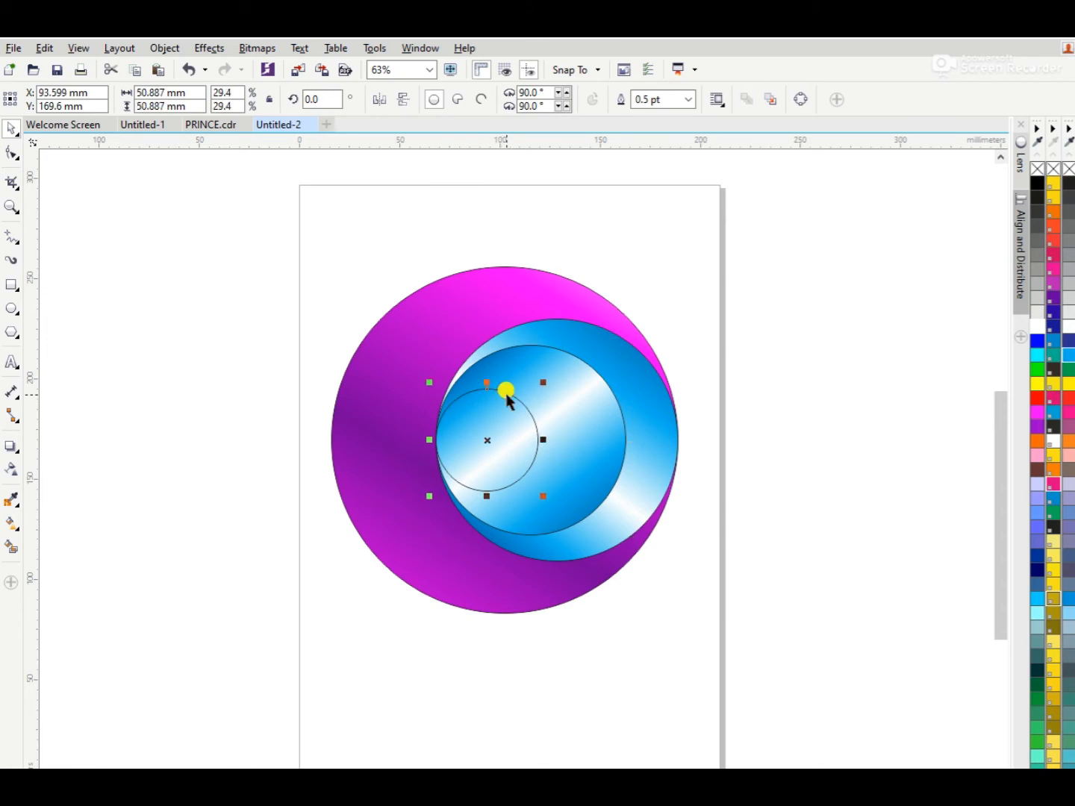
left_click(1037, 326)
left_click(803, 316)
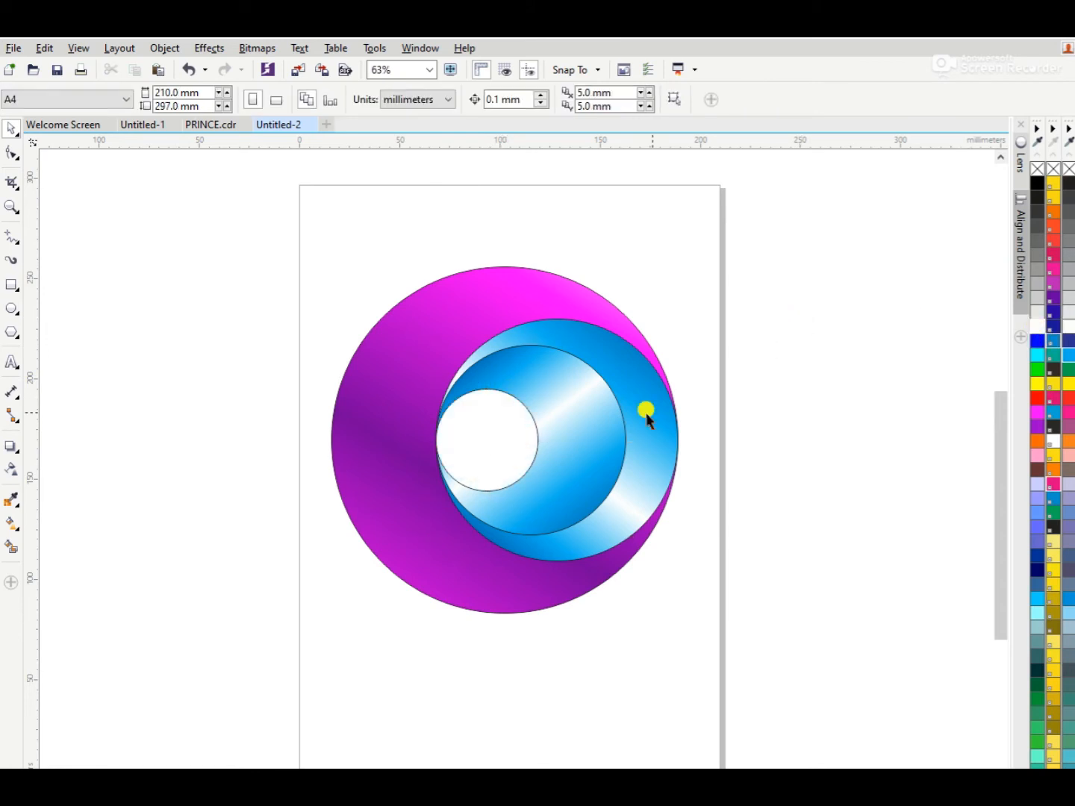
Remove the outlines from all four nested circles and deselect them
left_click_drag(239, 211, 731, 672)
right_click(1037, 169)
left_click(833, 288)
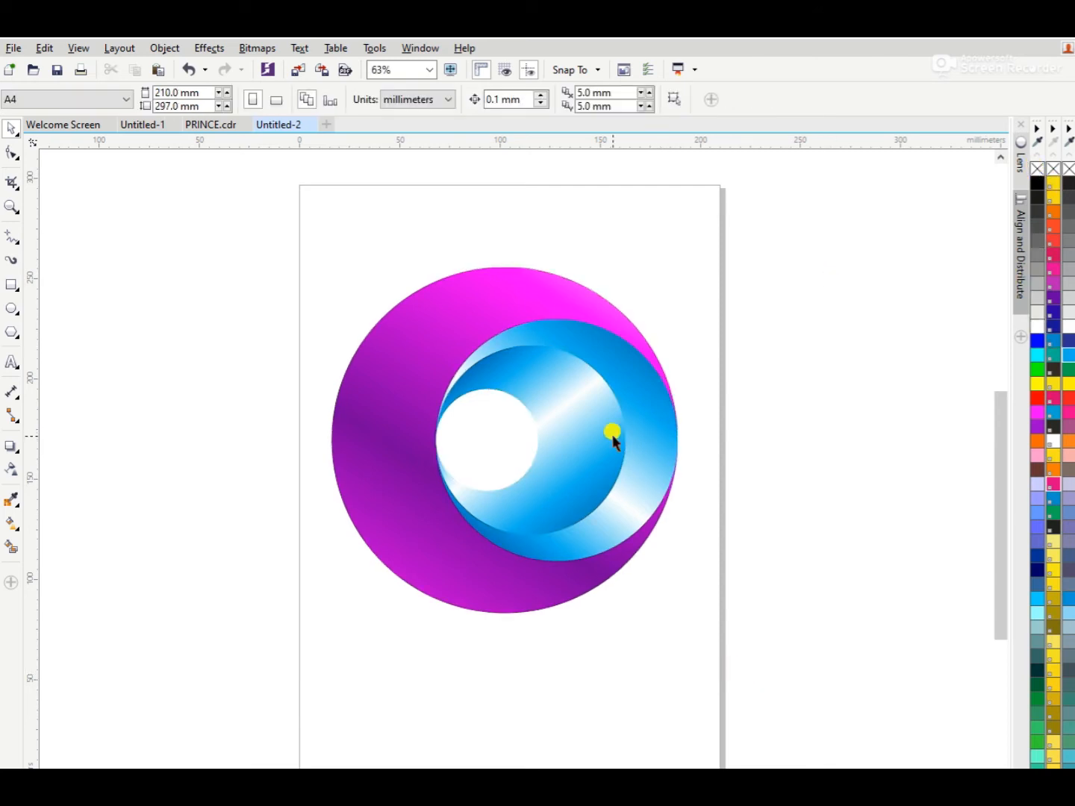
Give the second-smallest, mirrored blue circle a white outline and set the outline width to 4.0 pt
left_click(656, 439)
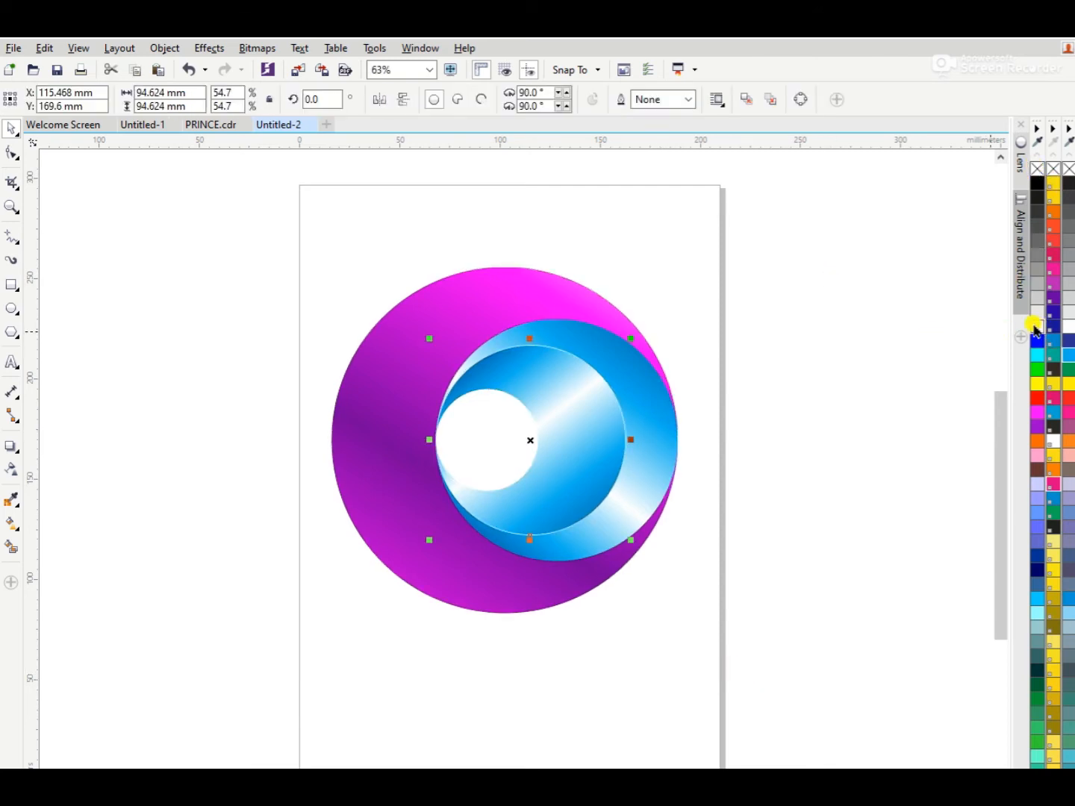
left_click(687, 99)
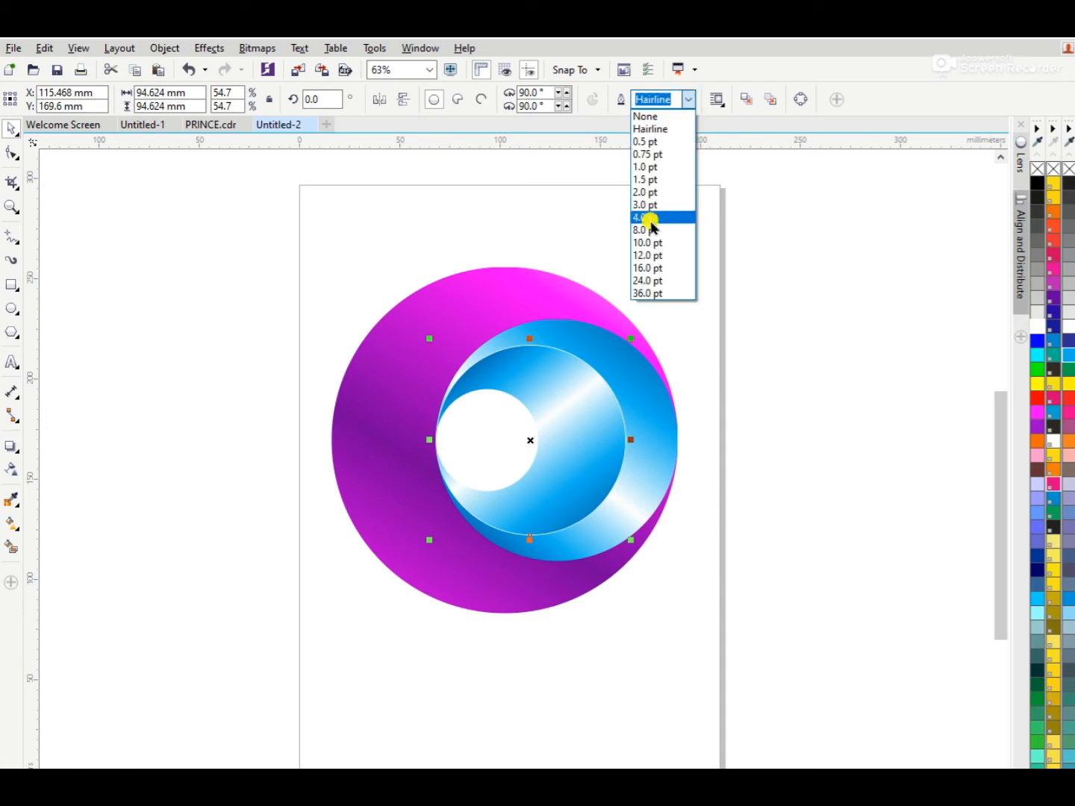
left_click(647, 231)
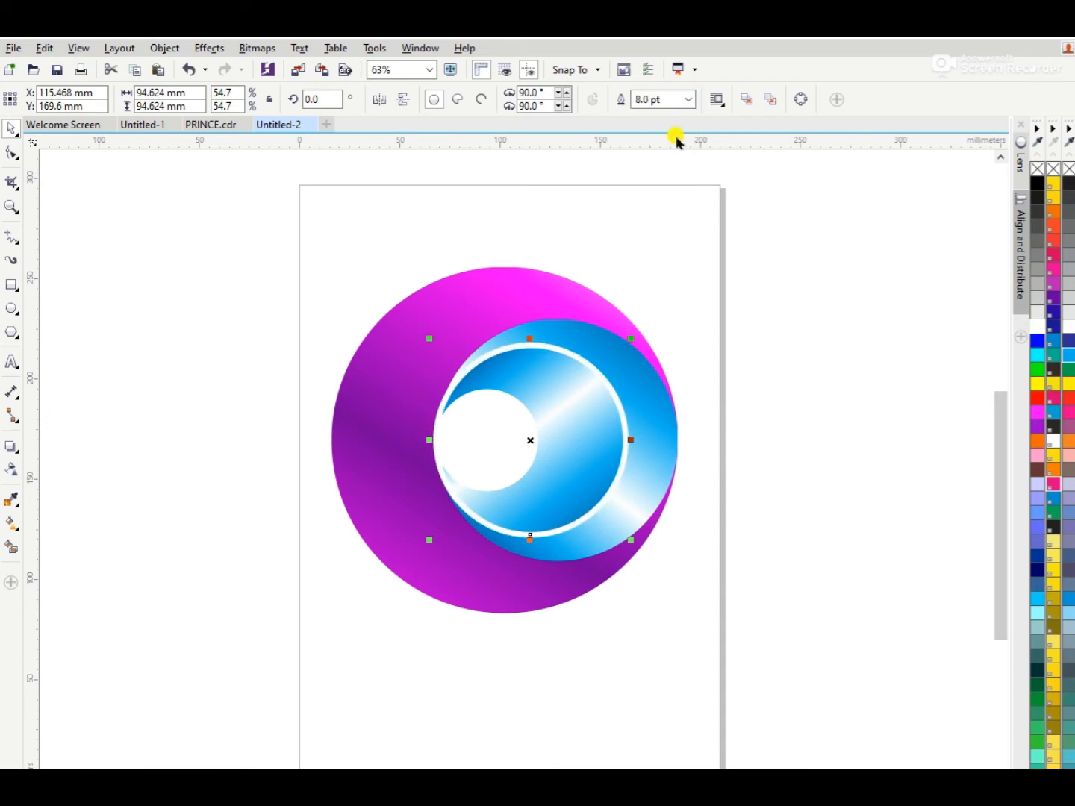
left_click(687, 100)
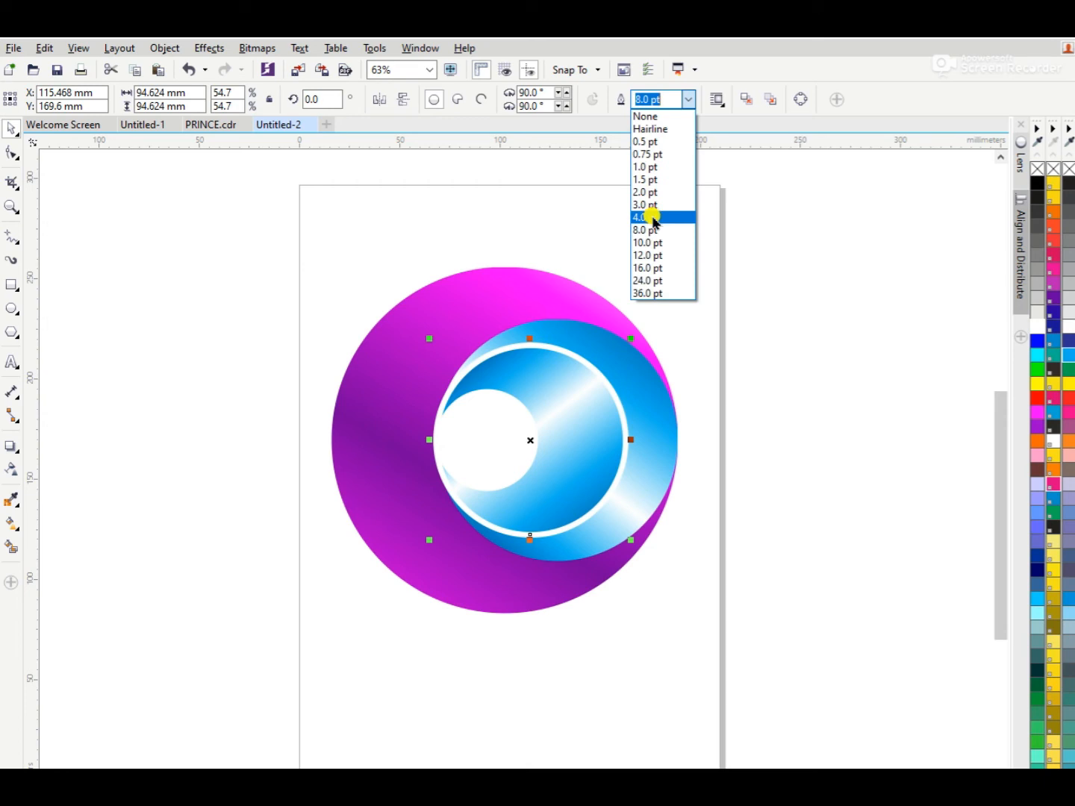
left_click(649, 218)
left_click(756, 292)
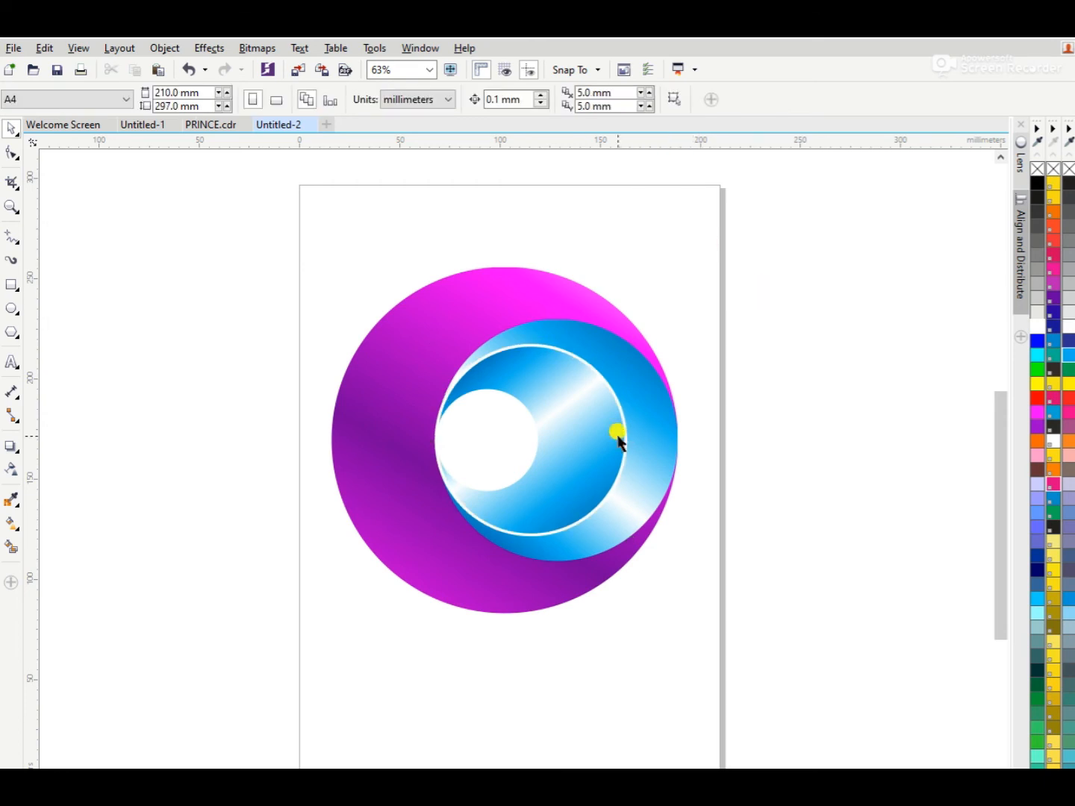
Rotate the white-outlined blue circle's gradient by its start point so the white highlight runs more steeply
left_click(618, 440)
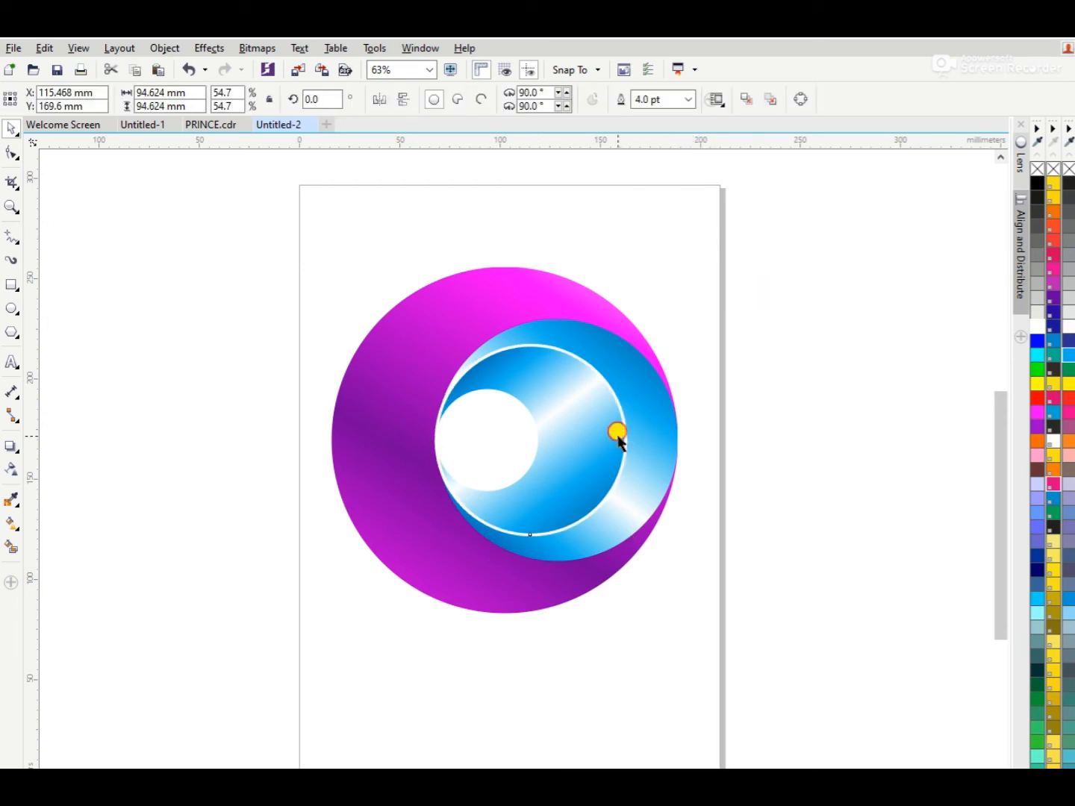
left_click(11, 526)
left_click_drag(319, 169, 179, 395)
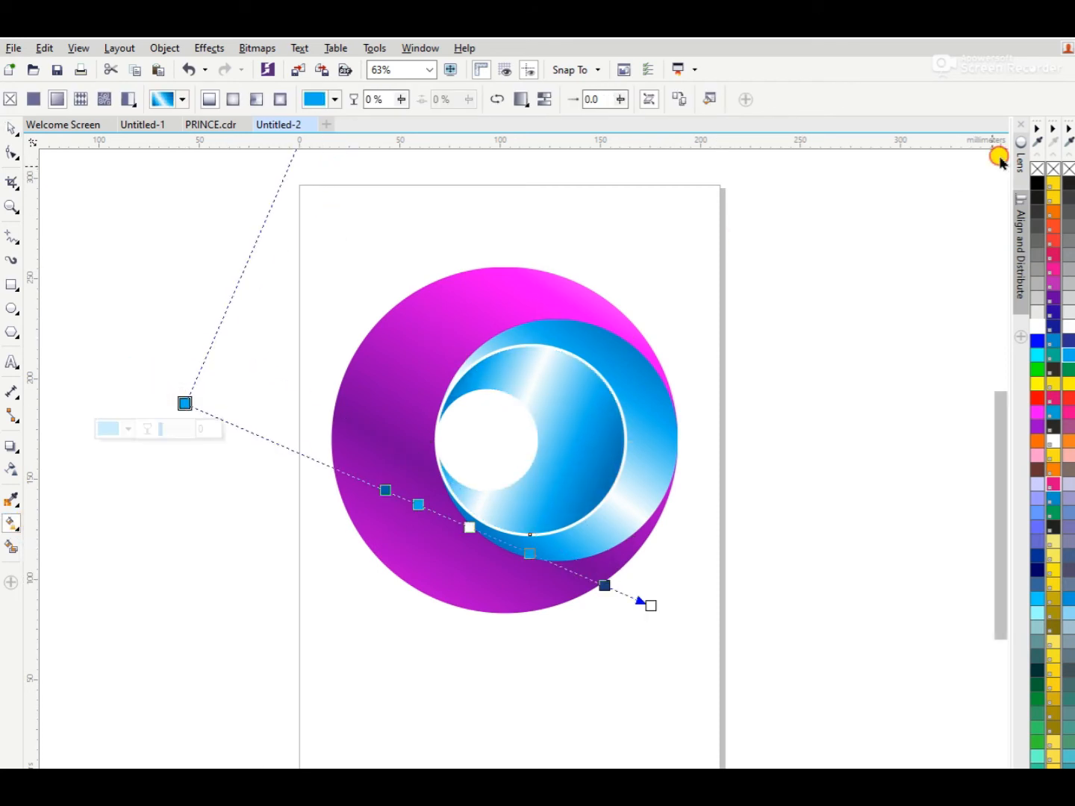
scroll(998, 158, "up", 3)
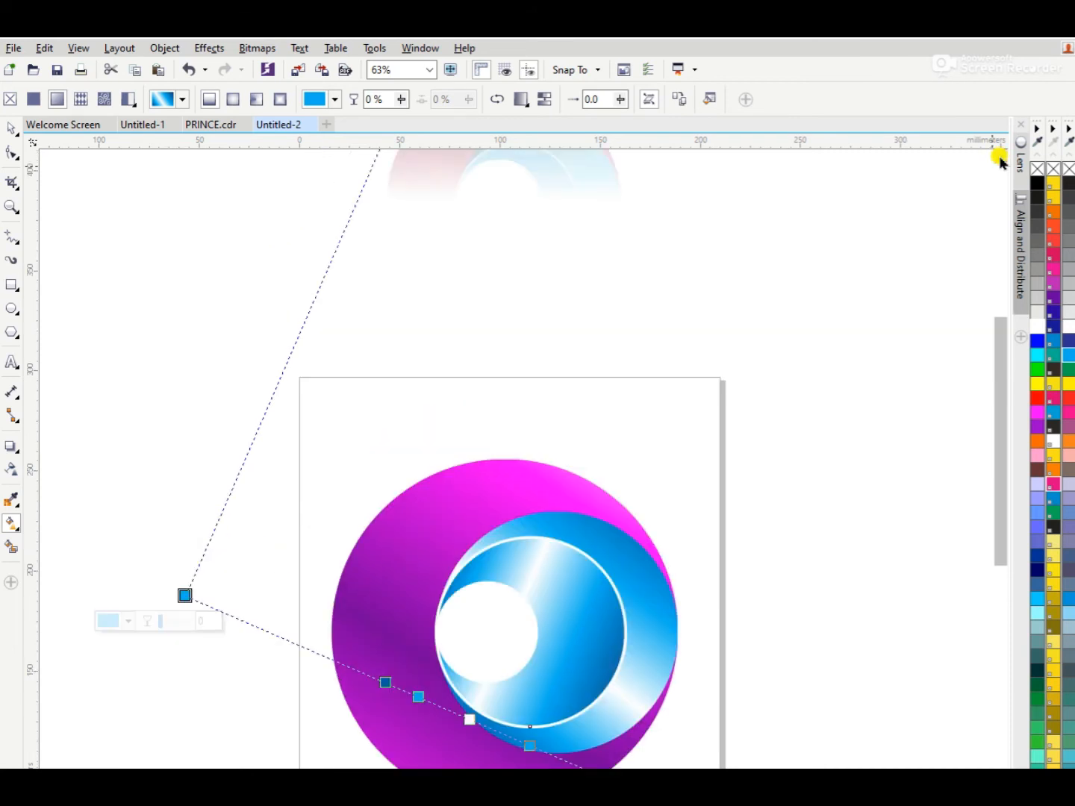
scroll(961, 168, "down", 1)
left_click_drag(647, 212, 638, 242)
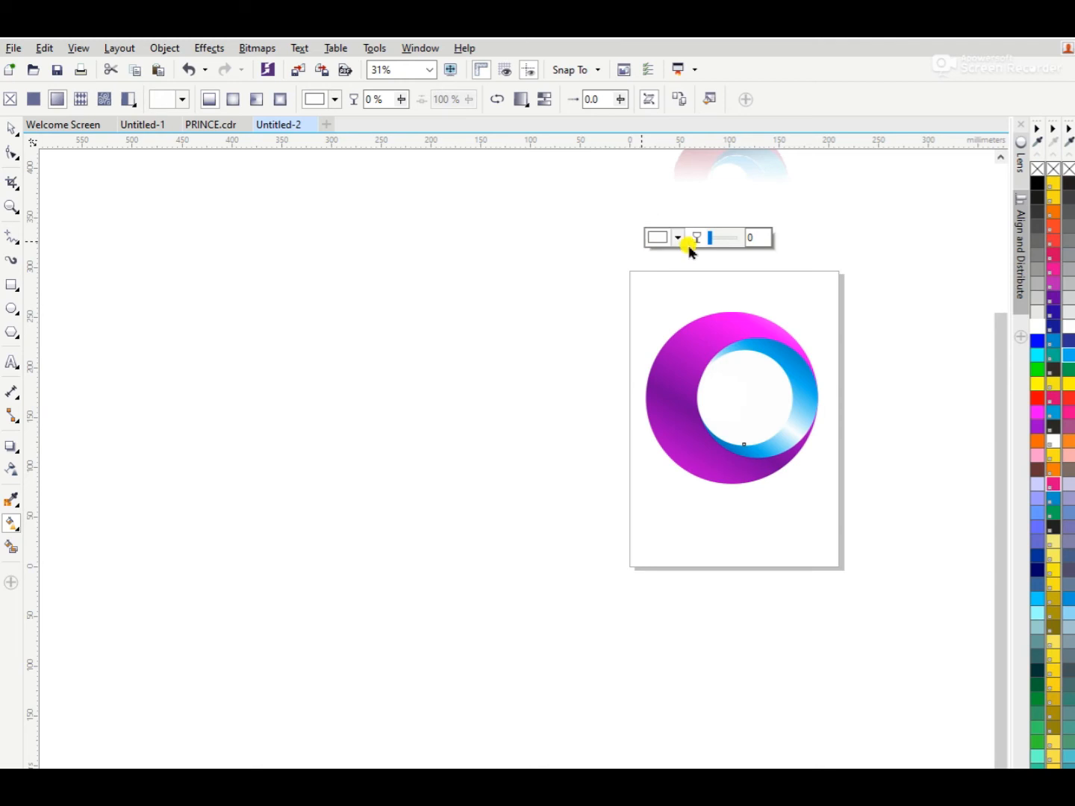
key("ctrl+z")
Turn the larger blue circle's gradient closer to vertical so its white highlight crosses the circle's right edge almost horizontally
key("z")
left_click_drag(585, 212, 978, 582)
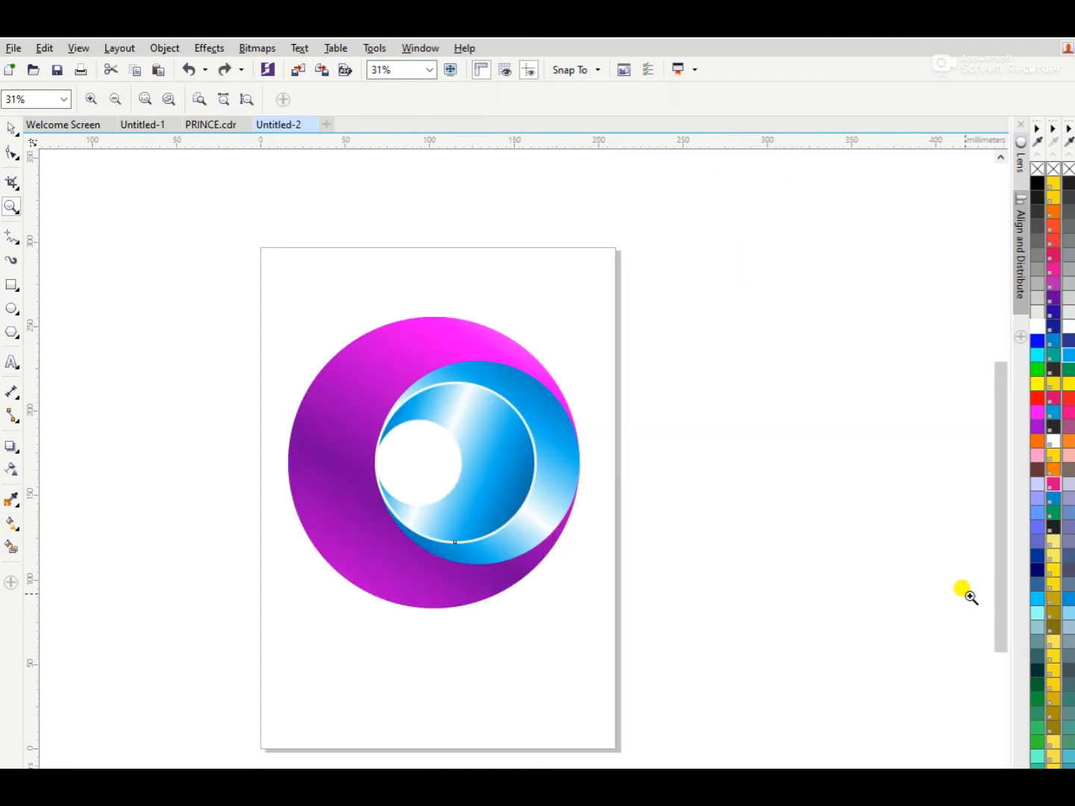
key("space")
left_click(567, 470)
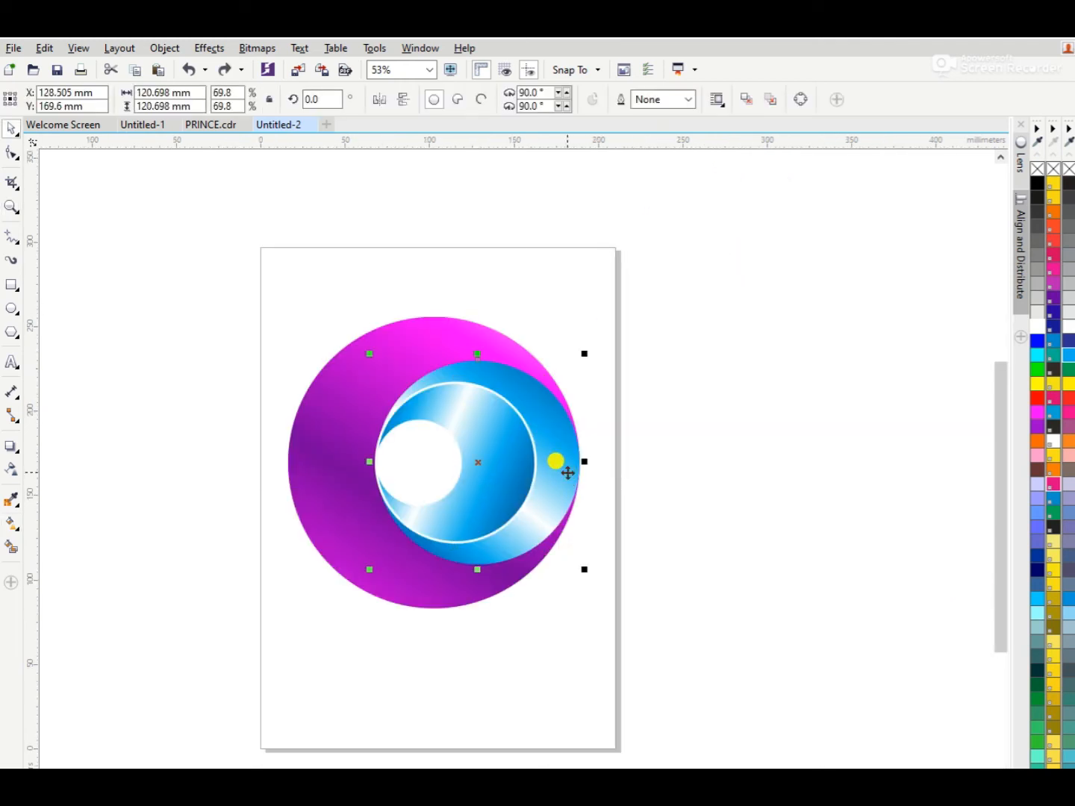
left_click(12, 527)
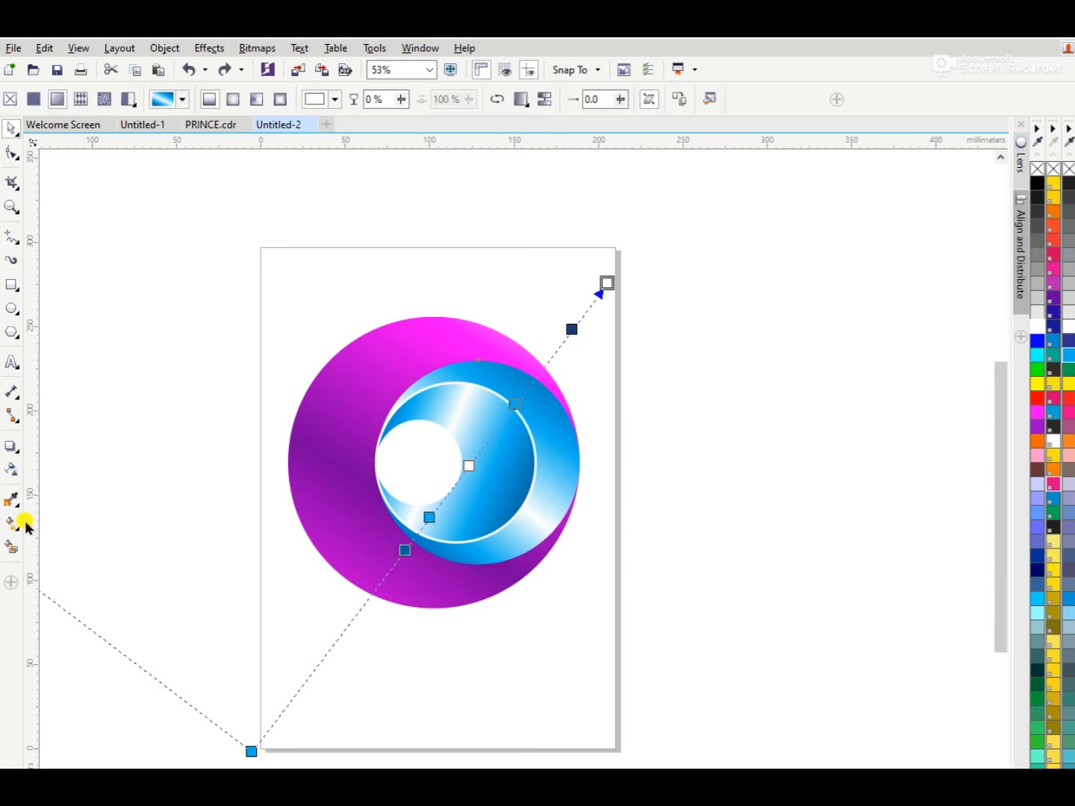
left_click_drag(93, 629, 114, 624)
key("ctrl+z")
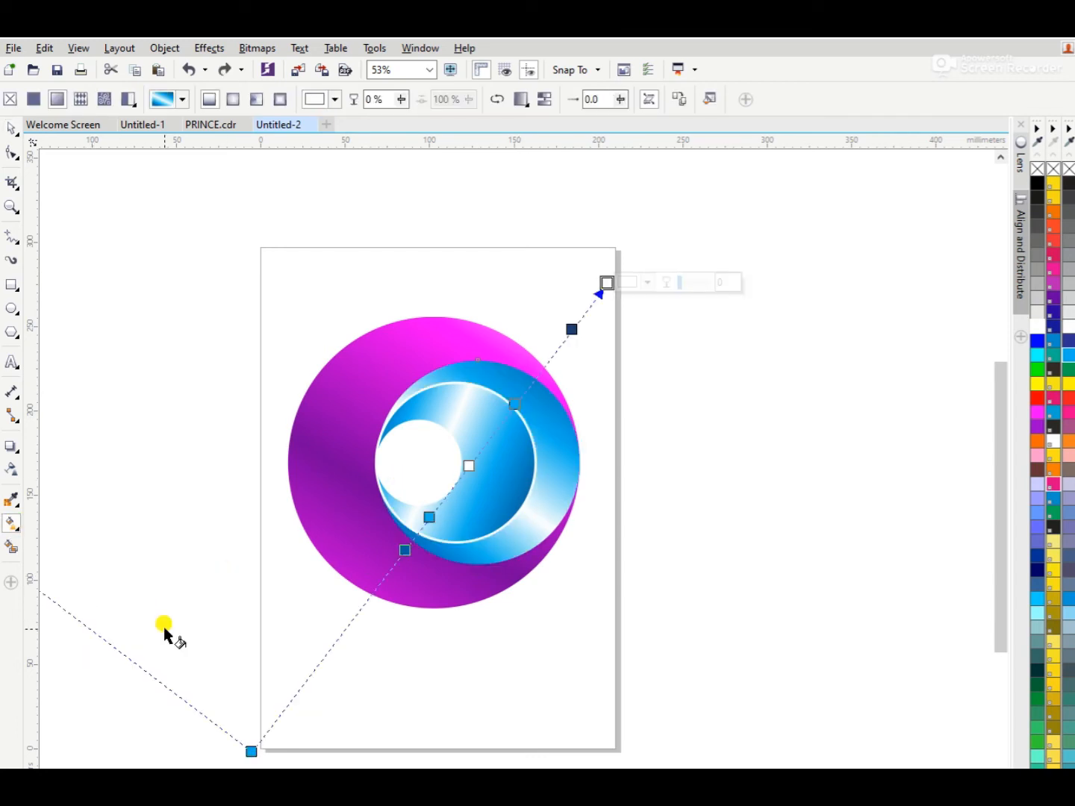
left_click_drag(245, 750, 481, 706)
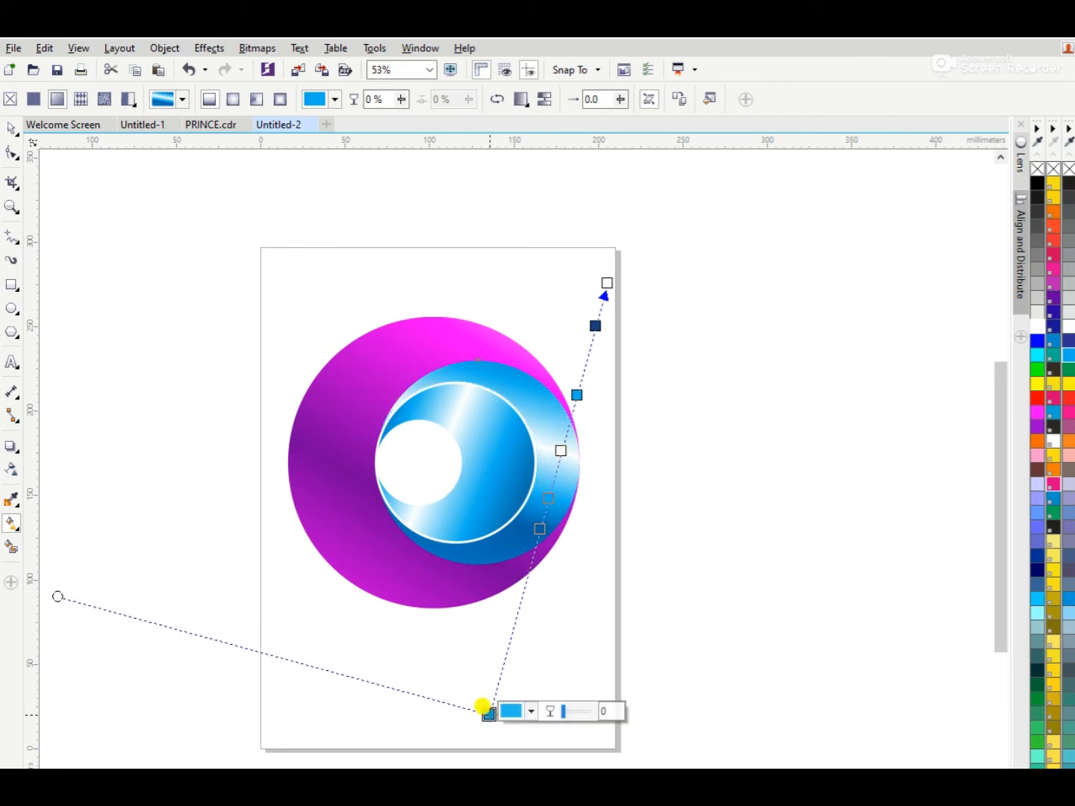
key("space")
left_click(624, 521)
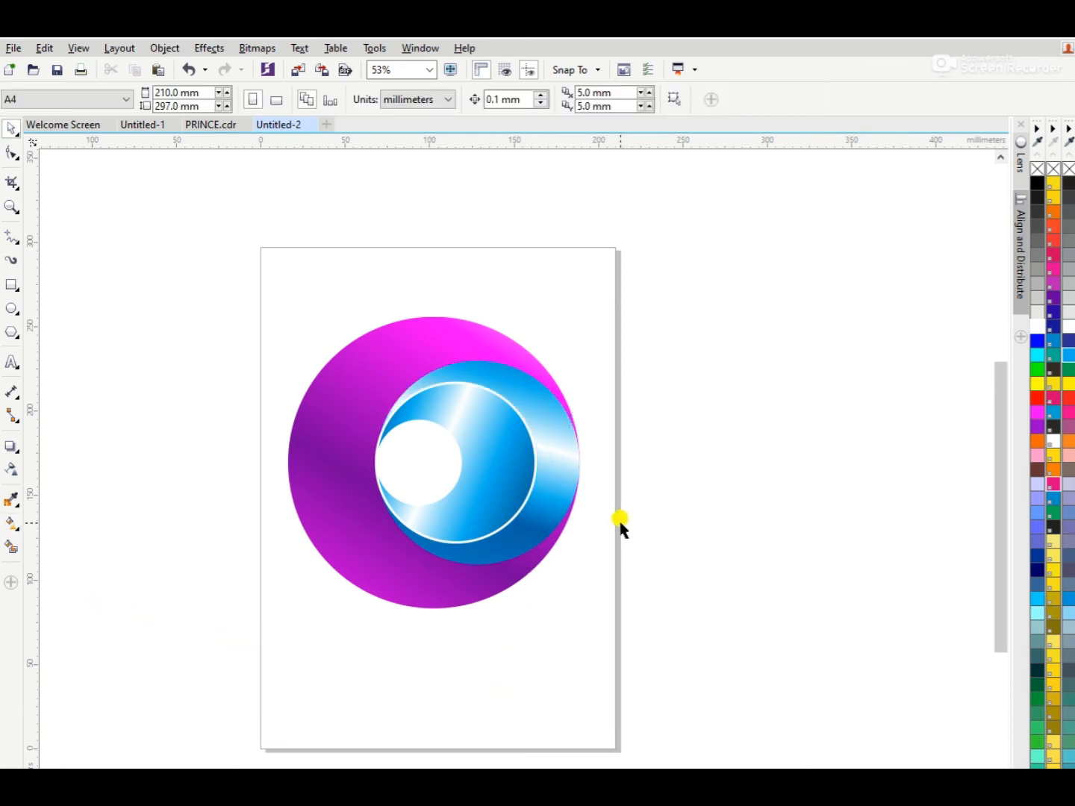
Move the start of the white-outlined blue circle's gradient farther away from the circle and delete its white colour stop
left_click(481, 478)
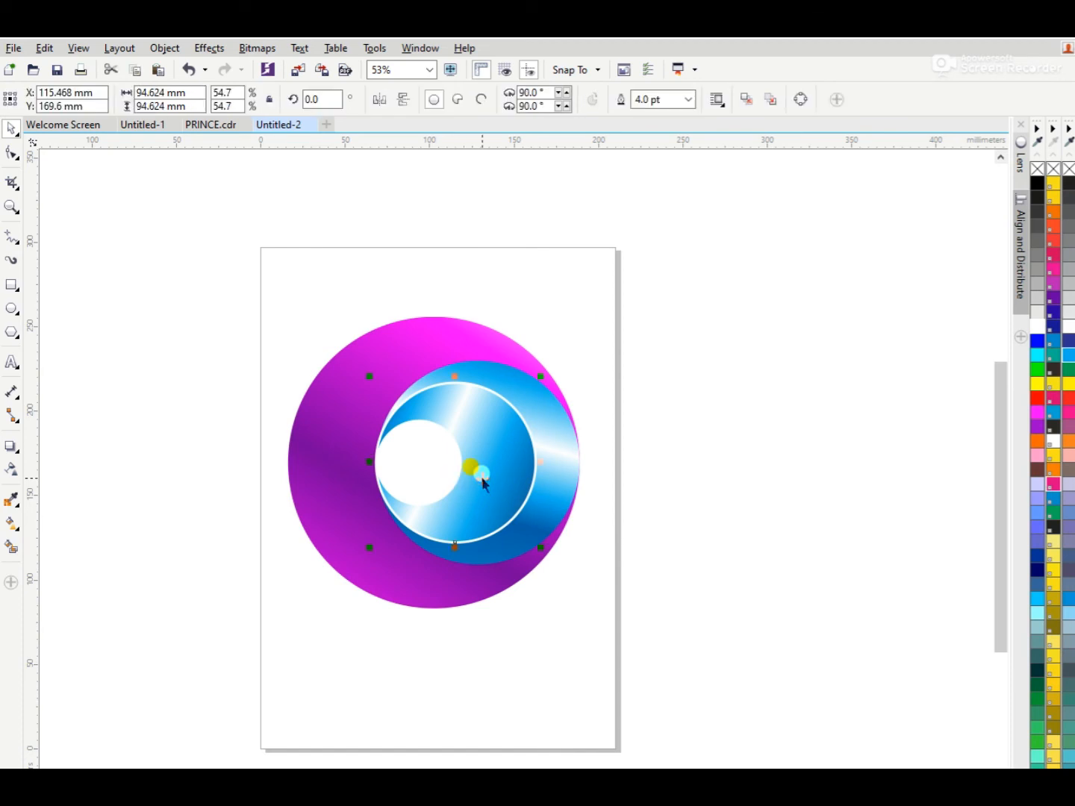
left_click(14, 524)
left_click_drag(164, 433, 84, 410)
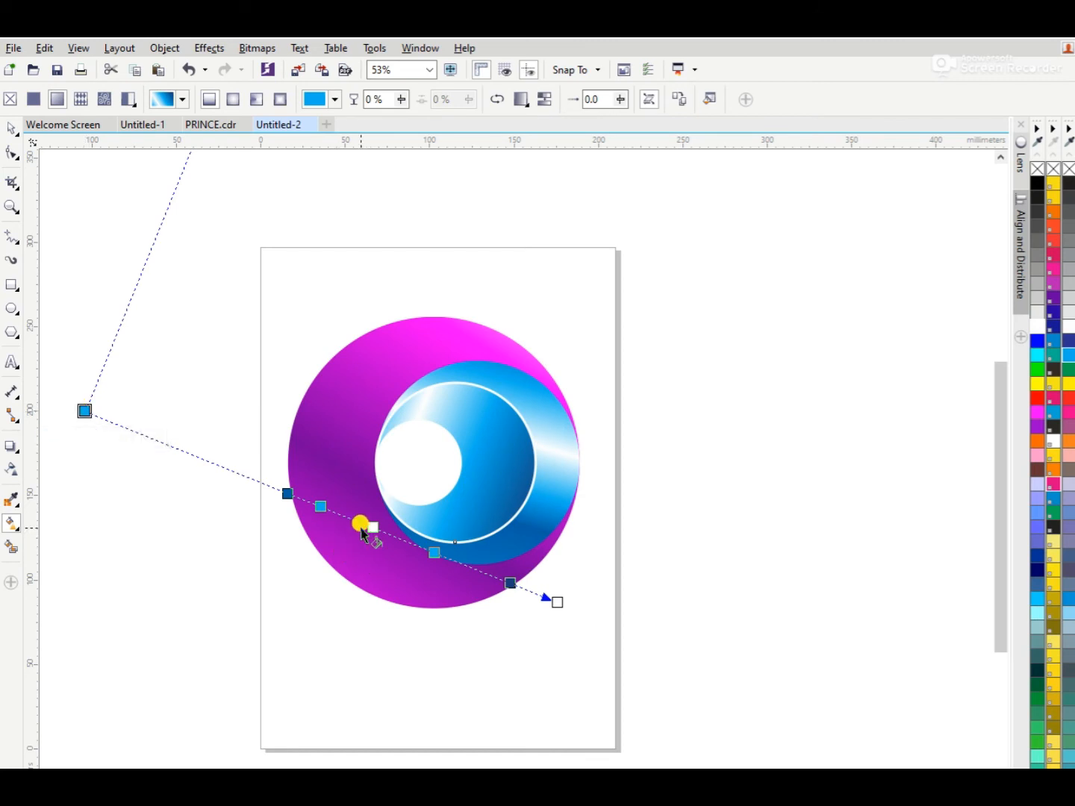
left_click_drag(373, 528, 390, 534)
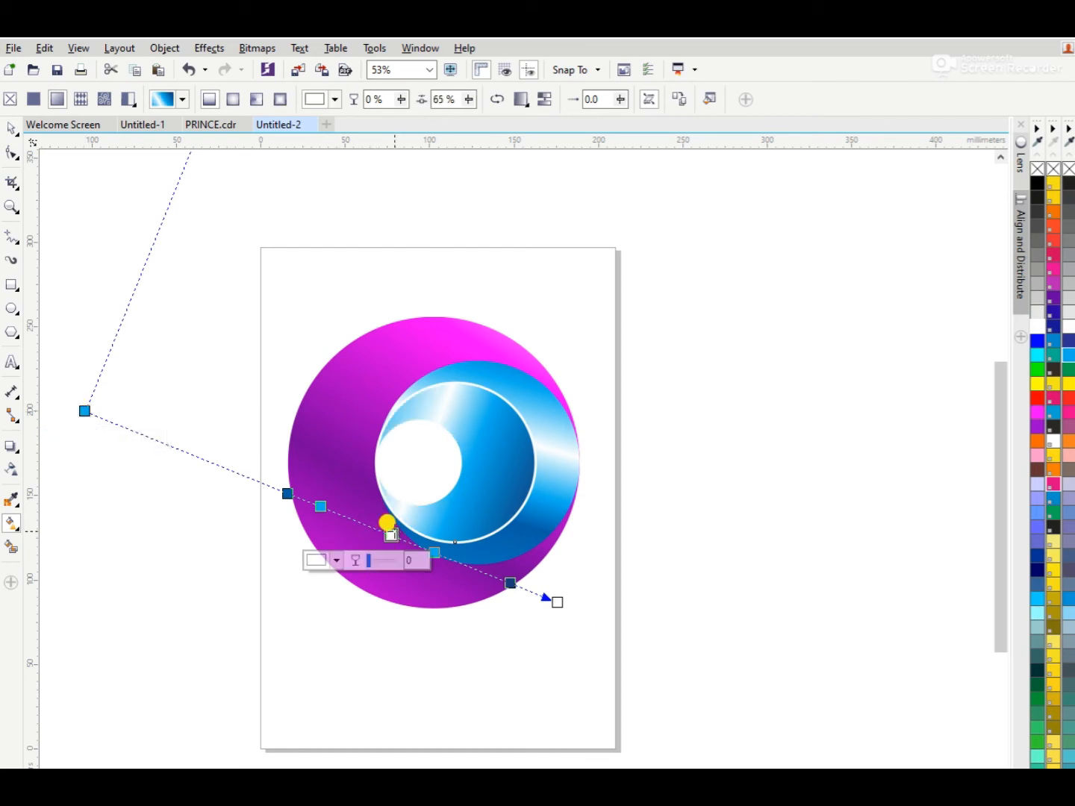
double_click(393, 534)
Extend the inner blue circle's gradient end and shift its dark and light blue stops inward to shade the area around the white circle
mouse_move(321, 509)
left_mouse_down()
mouse_move(339, 521)
mouse_move(334, 513)
left_mouse_up()
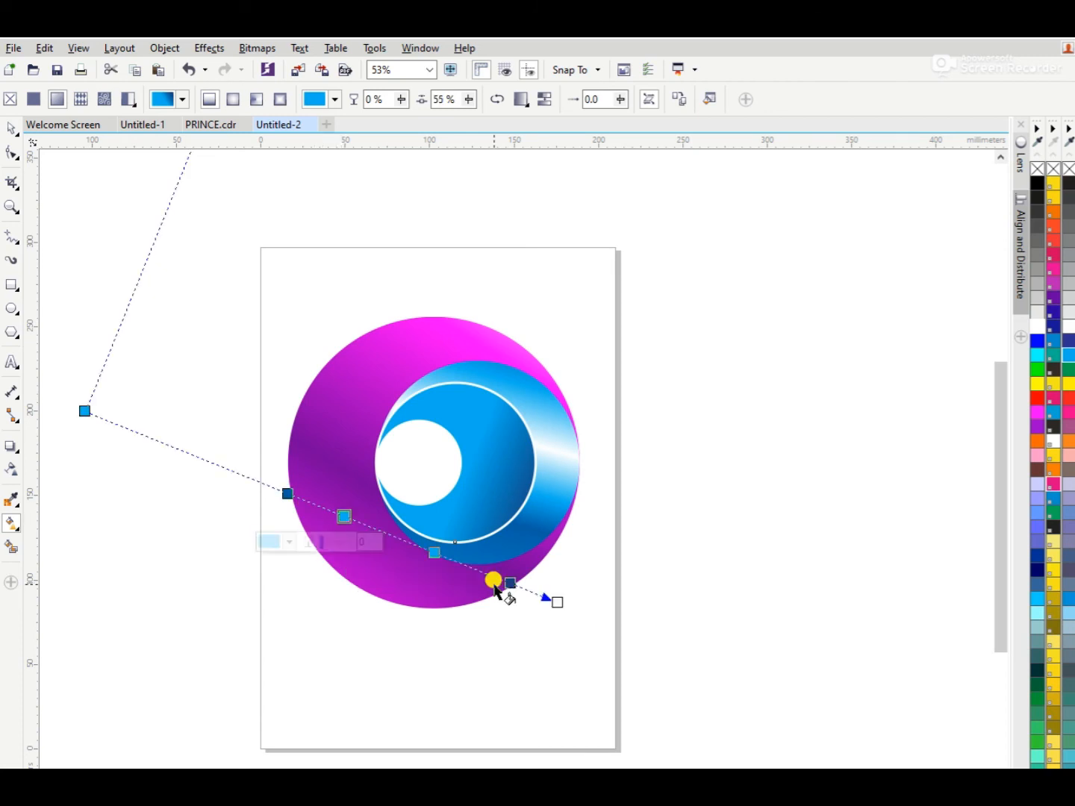
left_click_drag(556, 600, 586, 615)
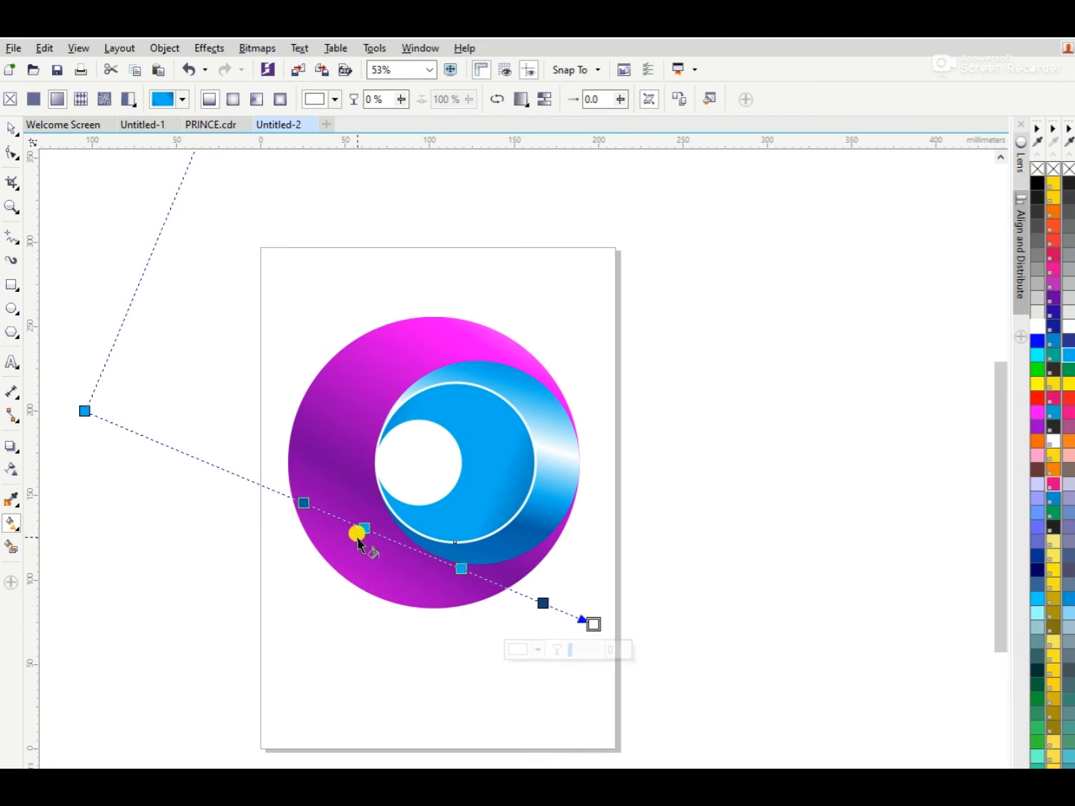
left_click_drag(305, 500, 319, 506)
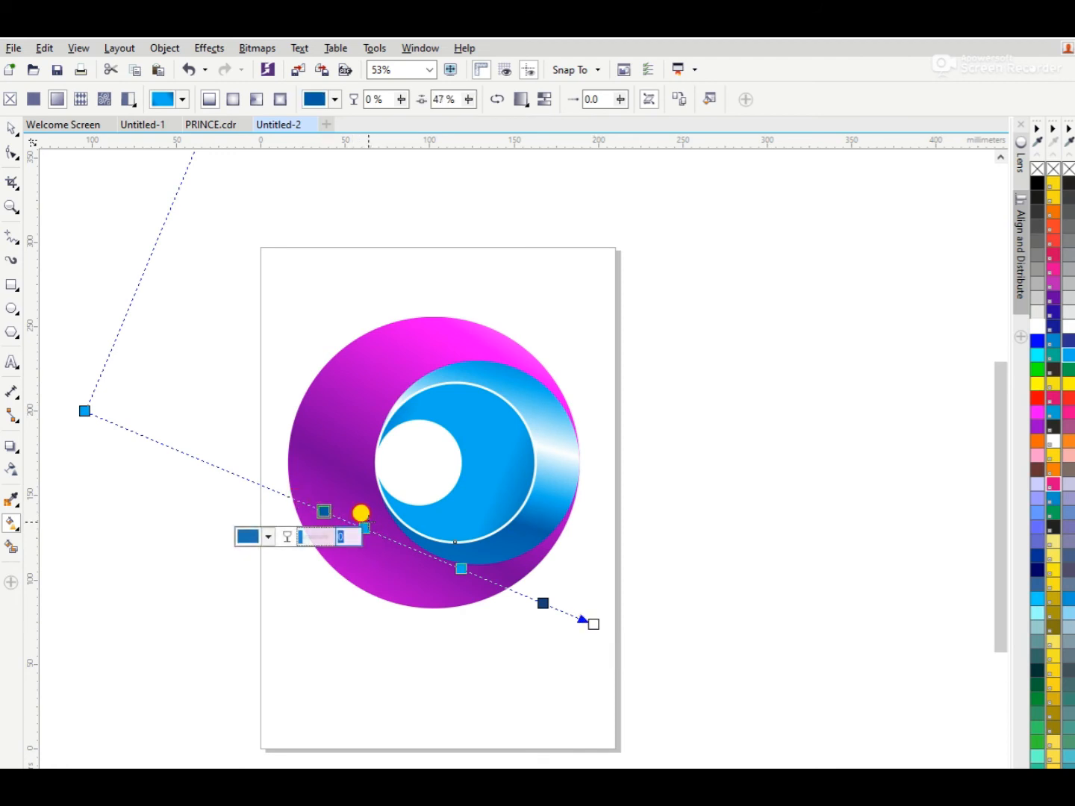
double_click(392, 540)
left_click_drag(324, 512, 345, 519)
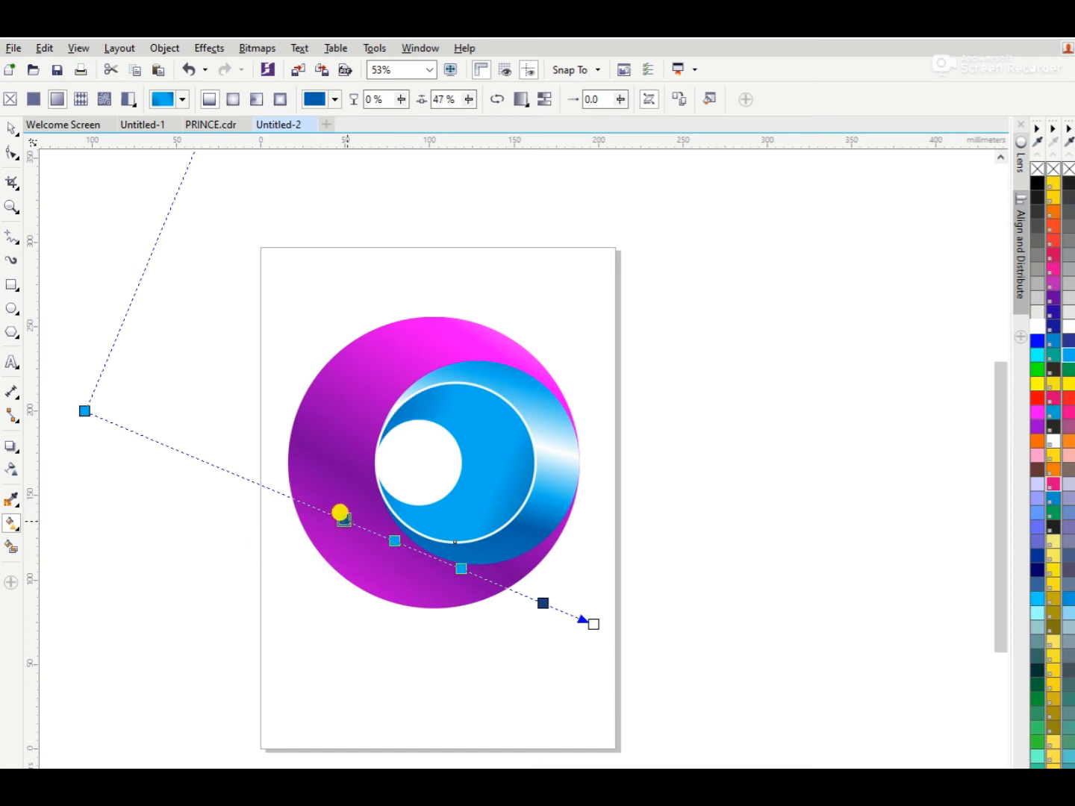
key("space")
left_click(634, 440)
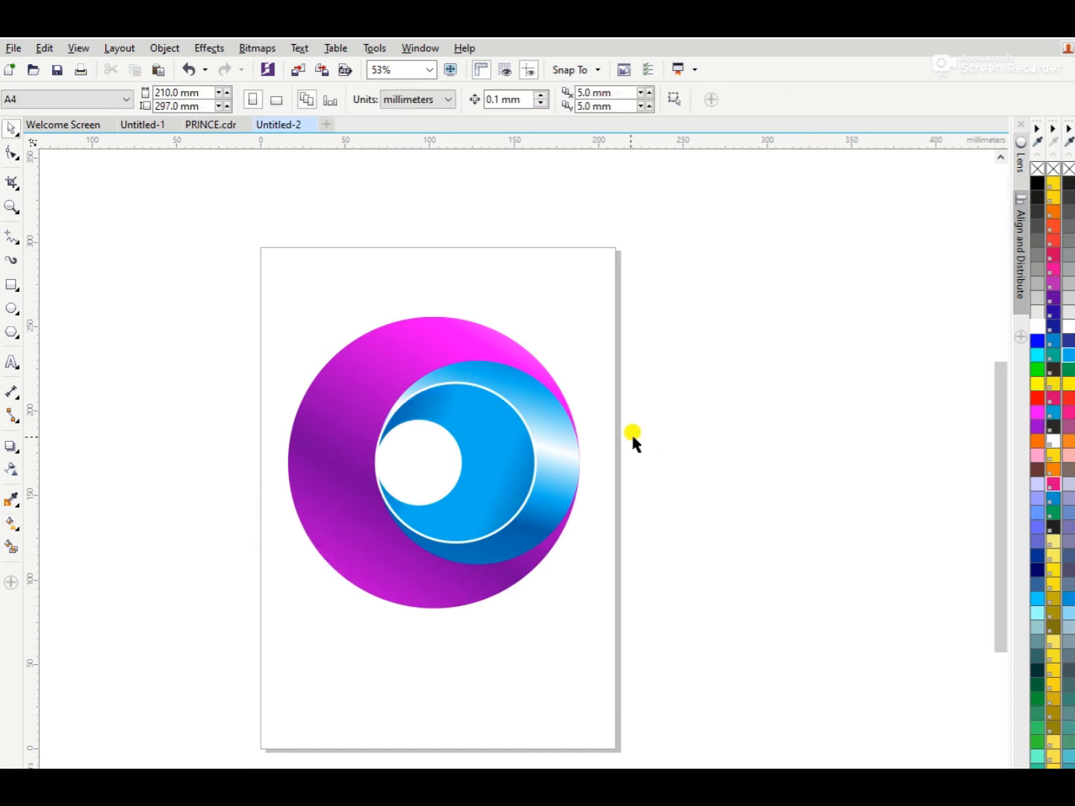
Add a pink colour stop at 84% to the large magenta-purple circle's gradient, with a magenta stop between it and the purple one
scroll(631, 441, "down", 2)
key("F2")
left_click_drag(407, 334, 665, 589)
left_click(456, 355)
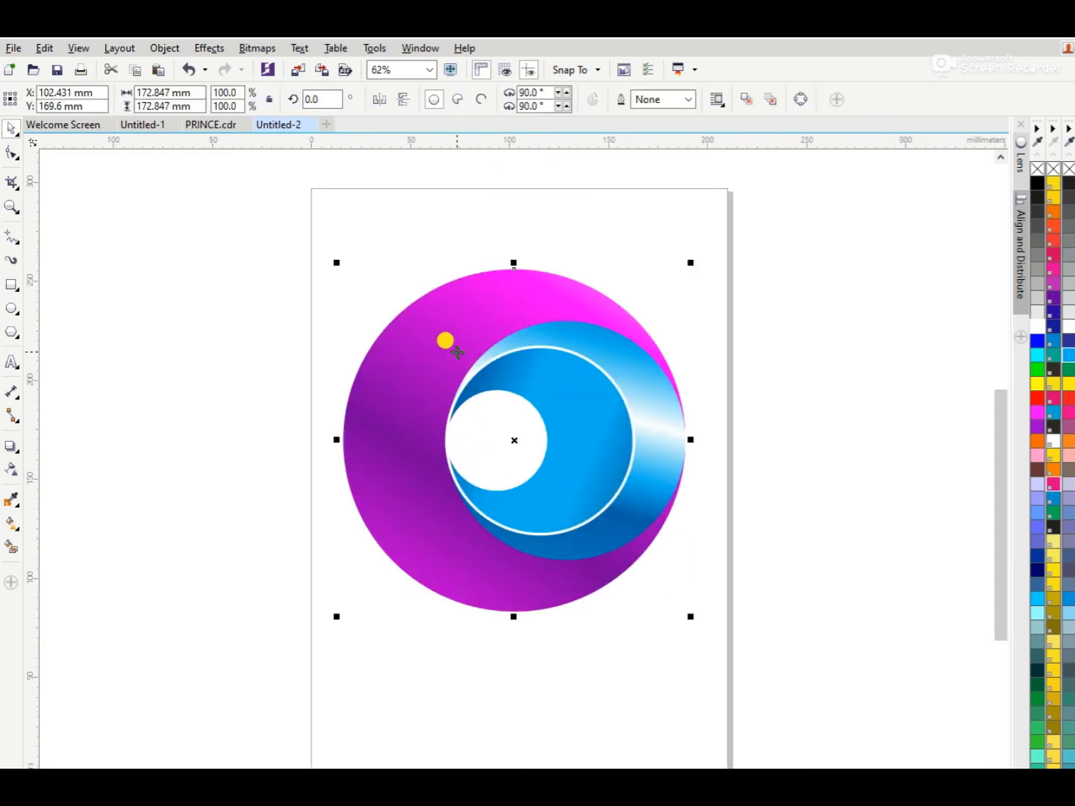
left_click(1041, 415)
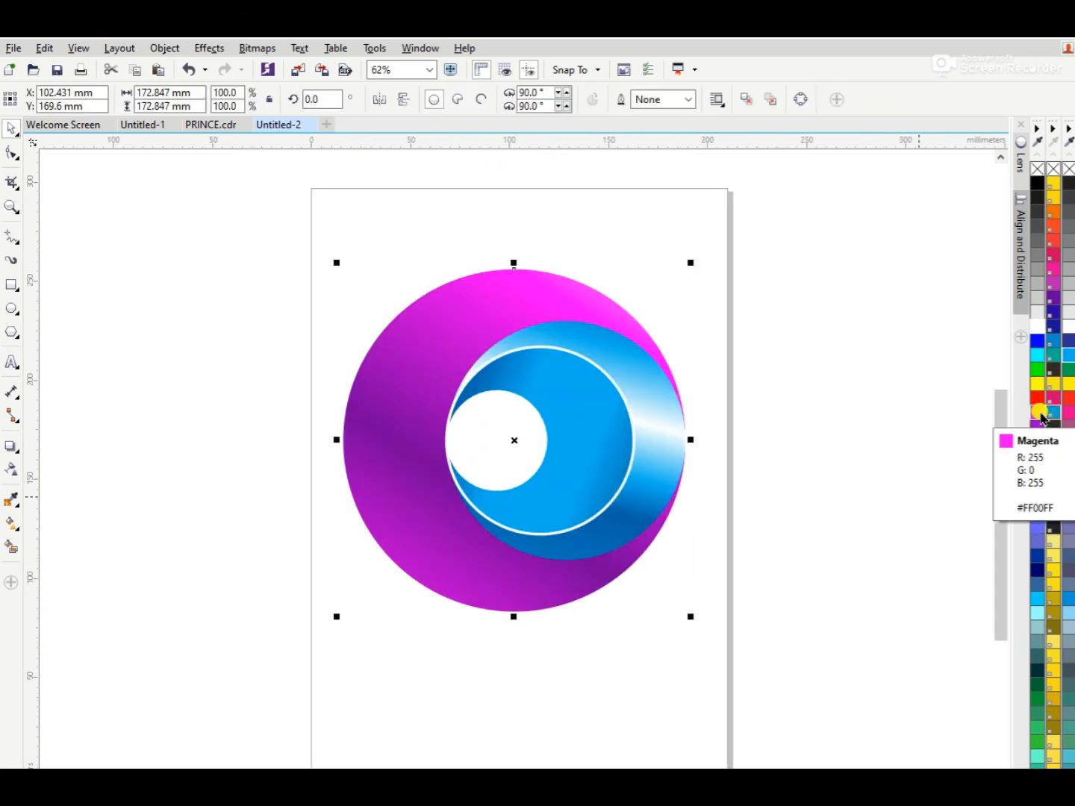
key("g")
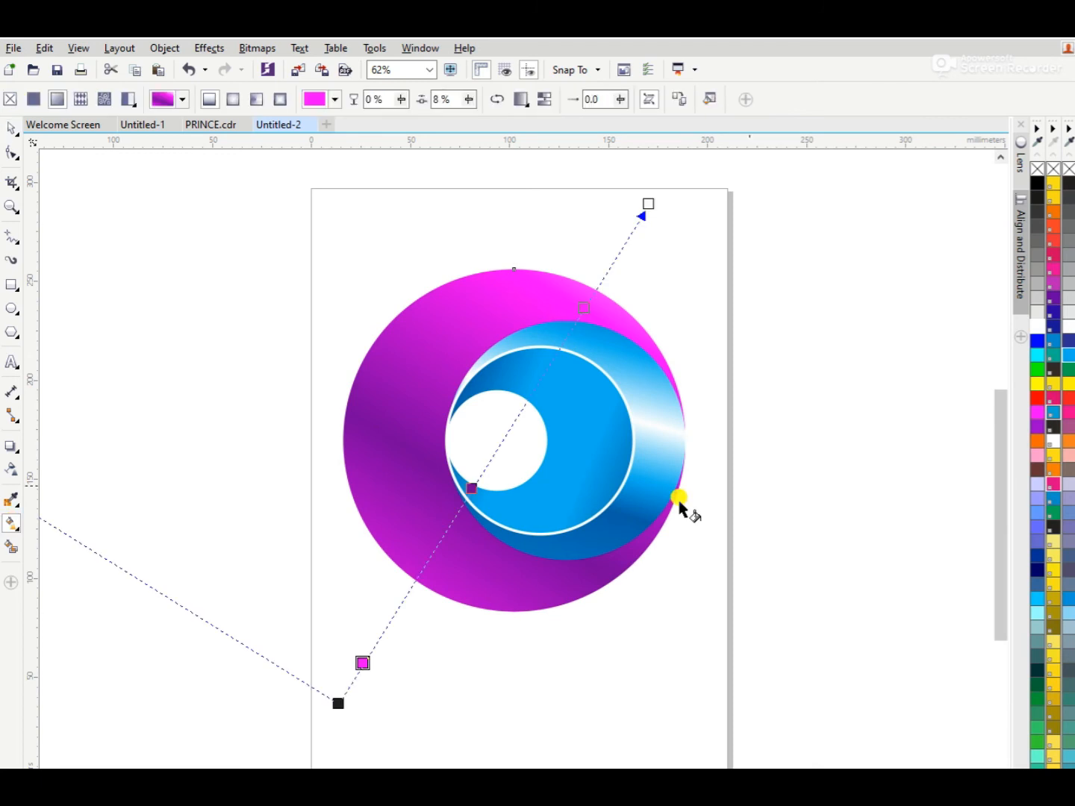
left_click_drag(1031, 433, 598, 298)
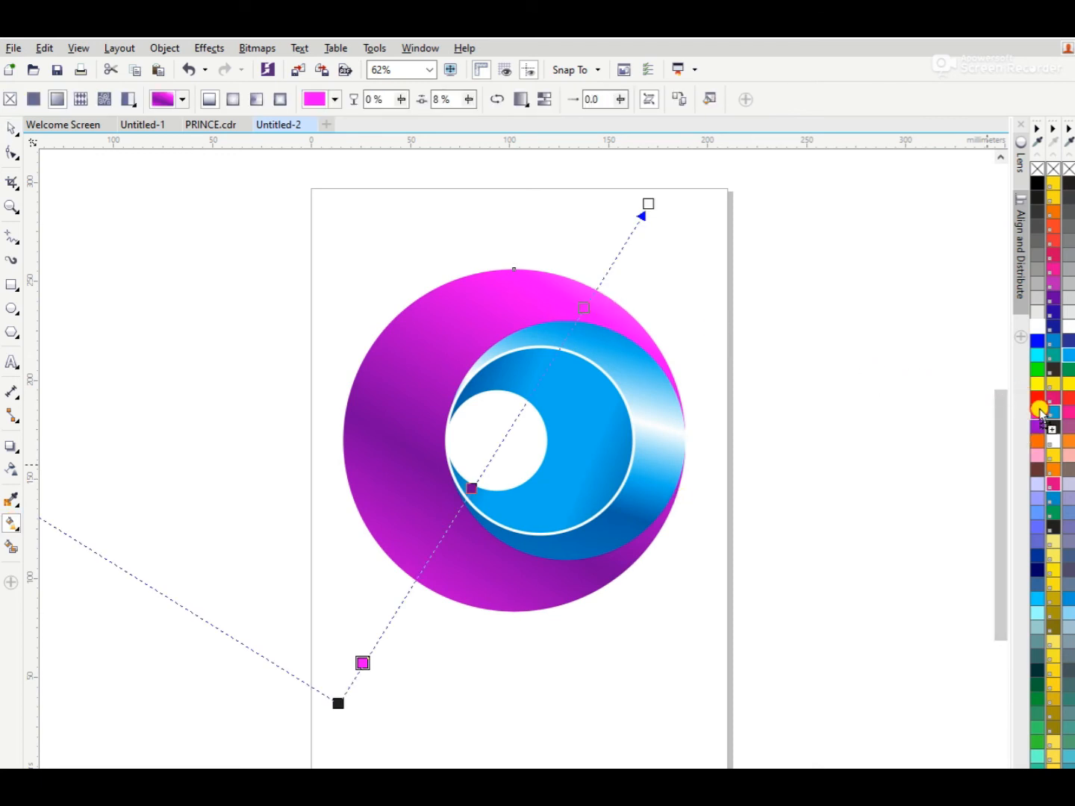
left_click_drag(1027, 463, 548, 364)
left_click_drag(599, 283, 587, 298)
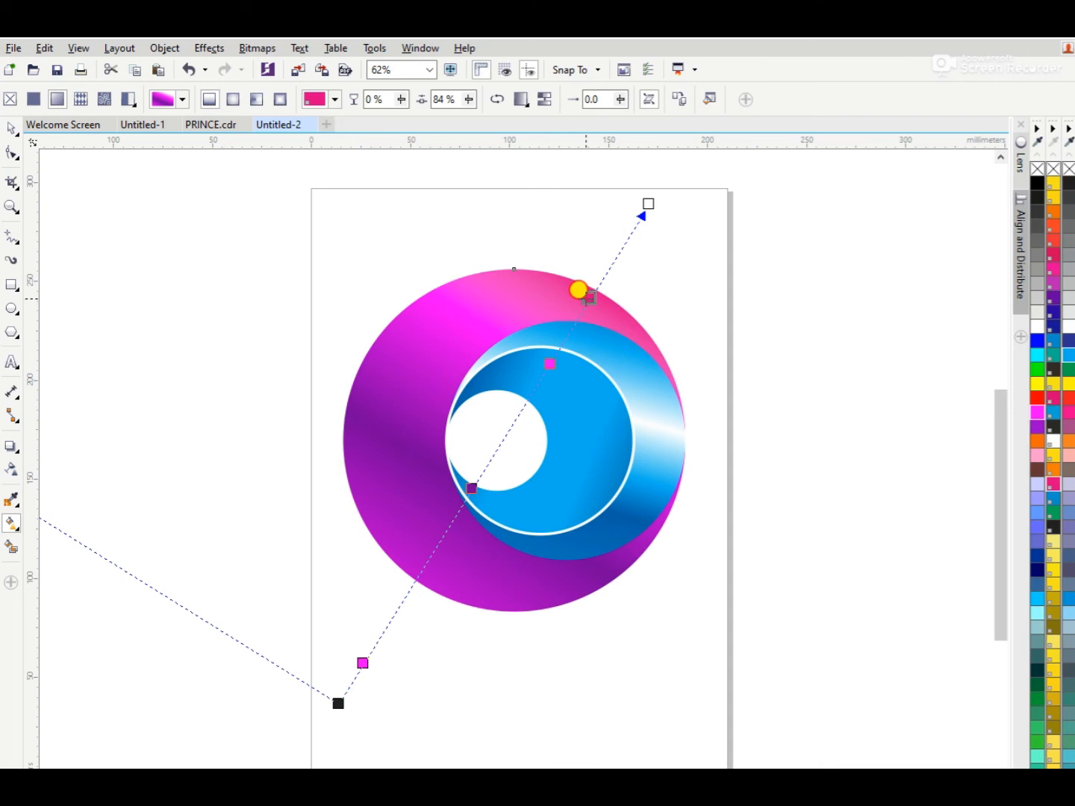
Add a red stop at about 23% of the large circle's gradient and shift the lowest magenta stop toward the gradient's start
left_click_drag(1068, 399, 391, 610)
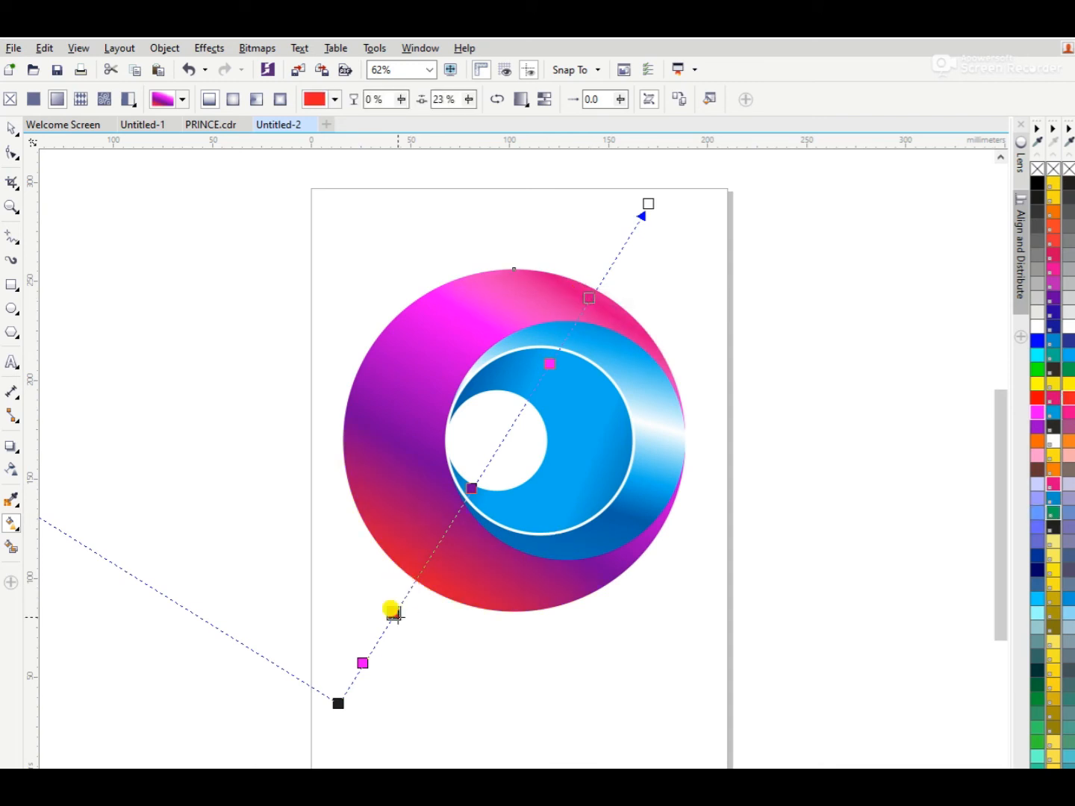
left_click_drag(361, 660, 352, 672)
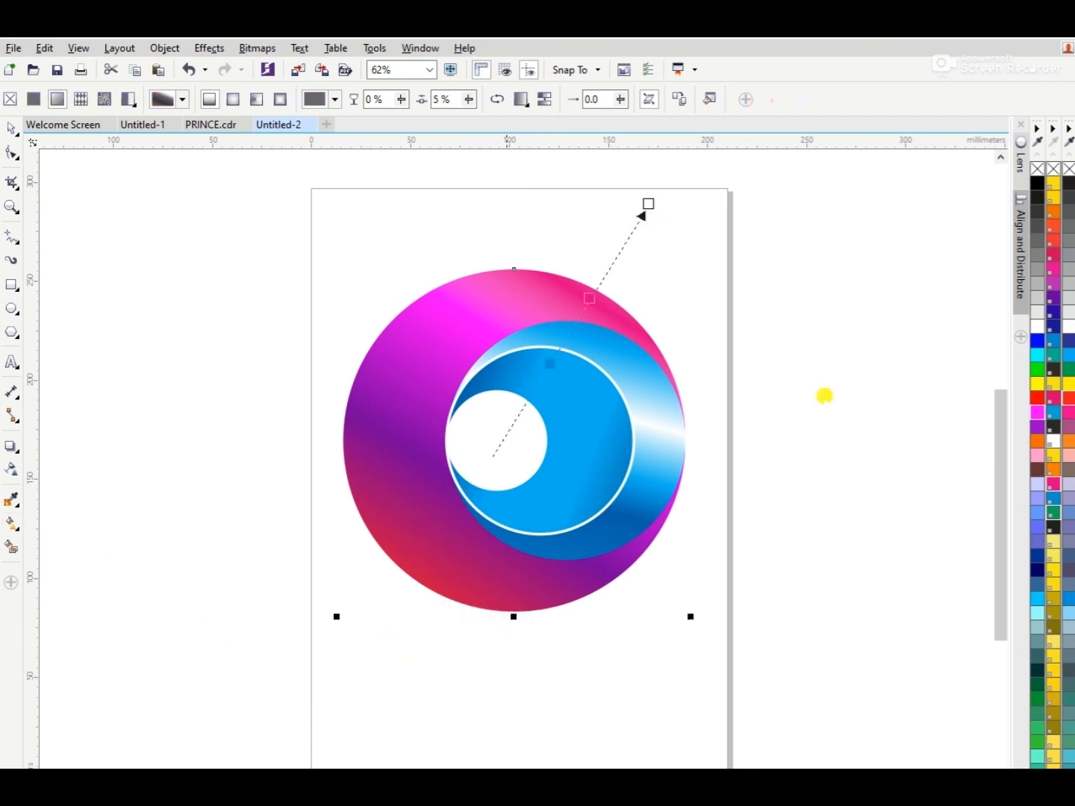
key("space")
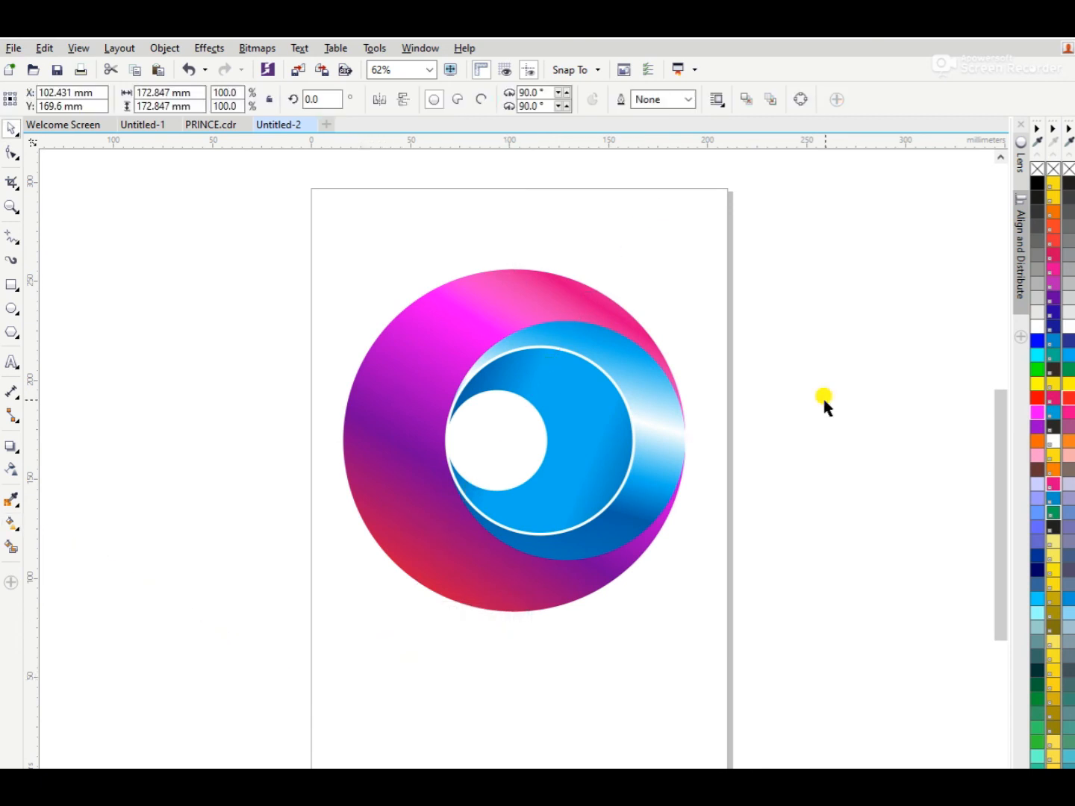
left_click(824, 405)
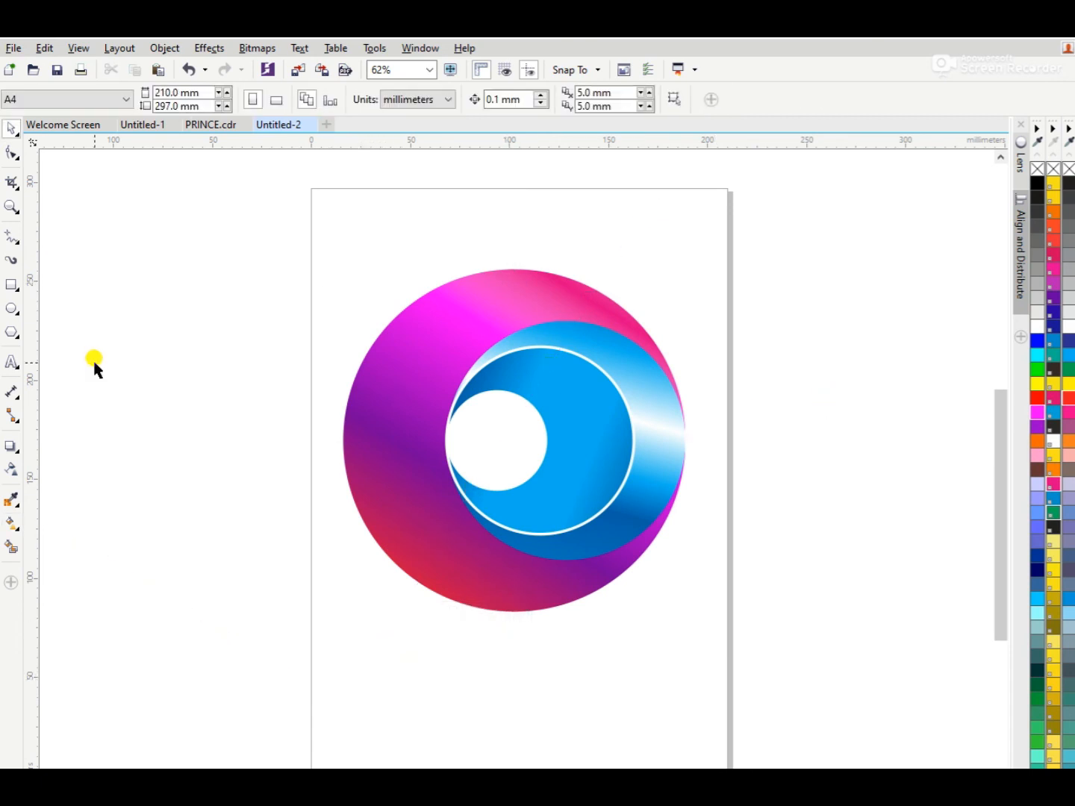
Draw a flat ellipse about 156.6 mm wide and 11.1 mm high just below the large circle and fill it with black
left_click(10, 308)
mouse_move(346, 612)
left_mouse_down()
mouse_move(638, 624)
mouse_move(662, 639)
left_mouse_up()
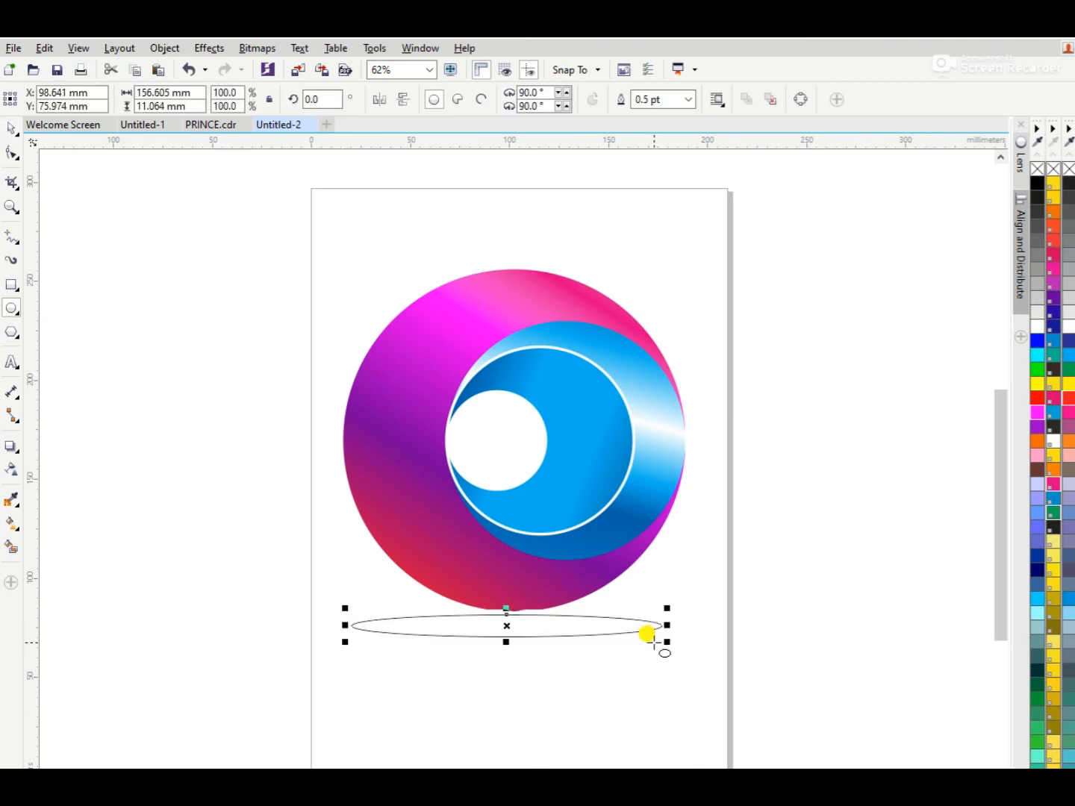
left_click(1037, 182)
Convert the black ellipse to a 96 dpi CMYK bitmap with anti-aliasing and a transparent background
left_click(274, 49)
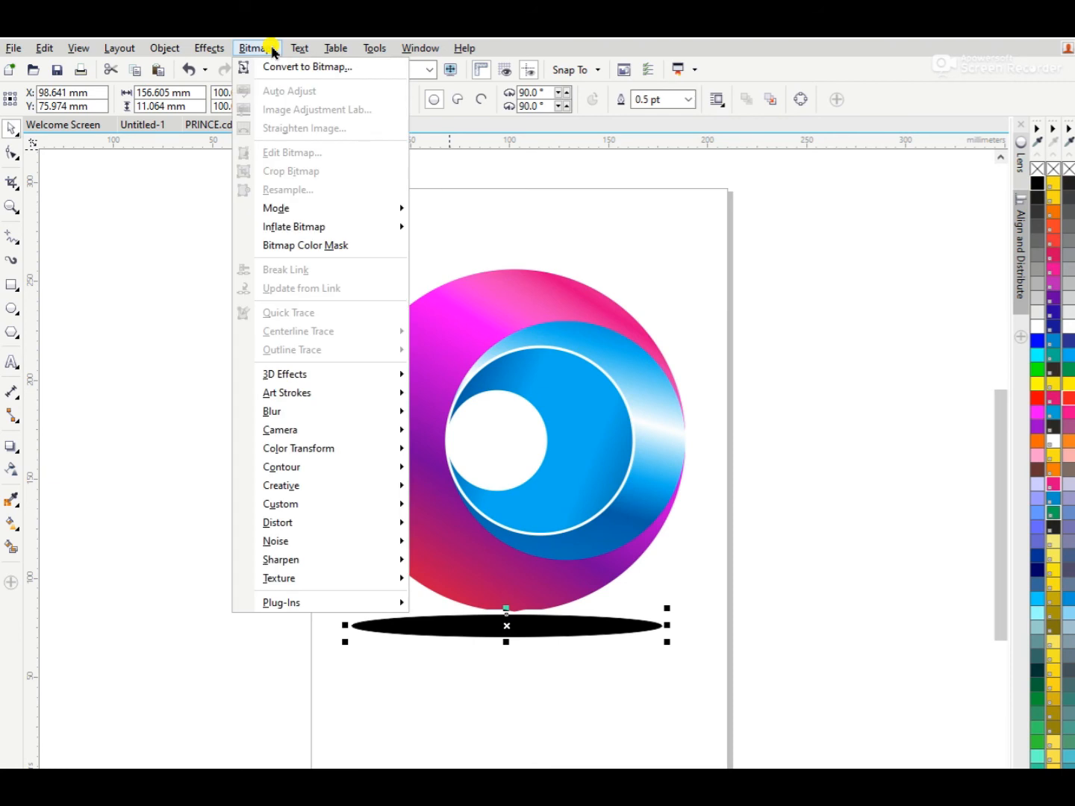
left_click(284, 65)
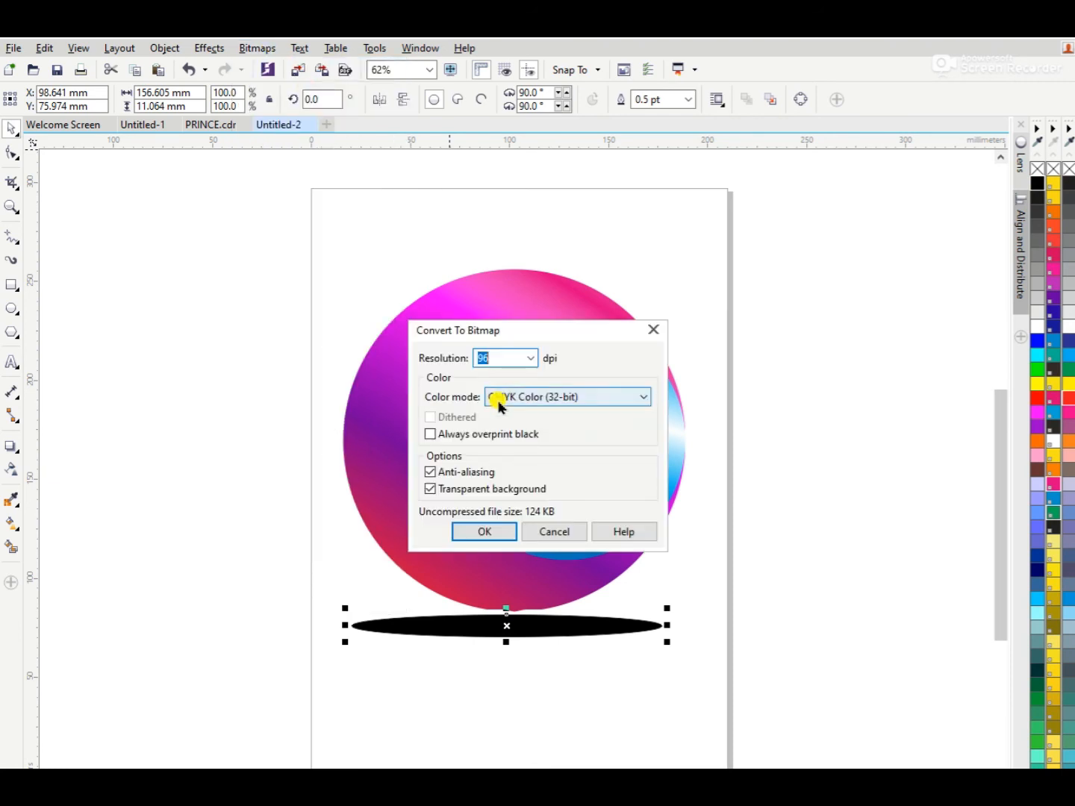
left_click(485, 528)
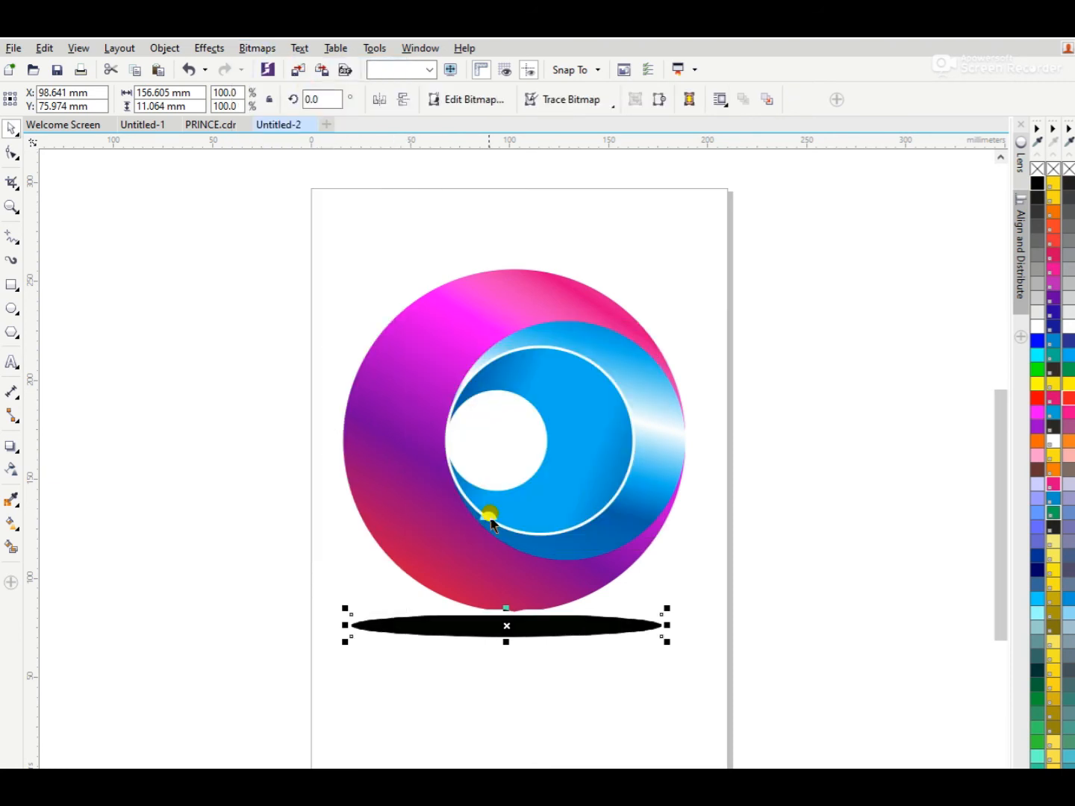
Apply a Gaussian Blur with a 14-pixel radius to the ellipse bitmap
left_click(273, 54)
mouse_move(276, 415)
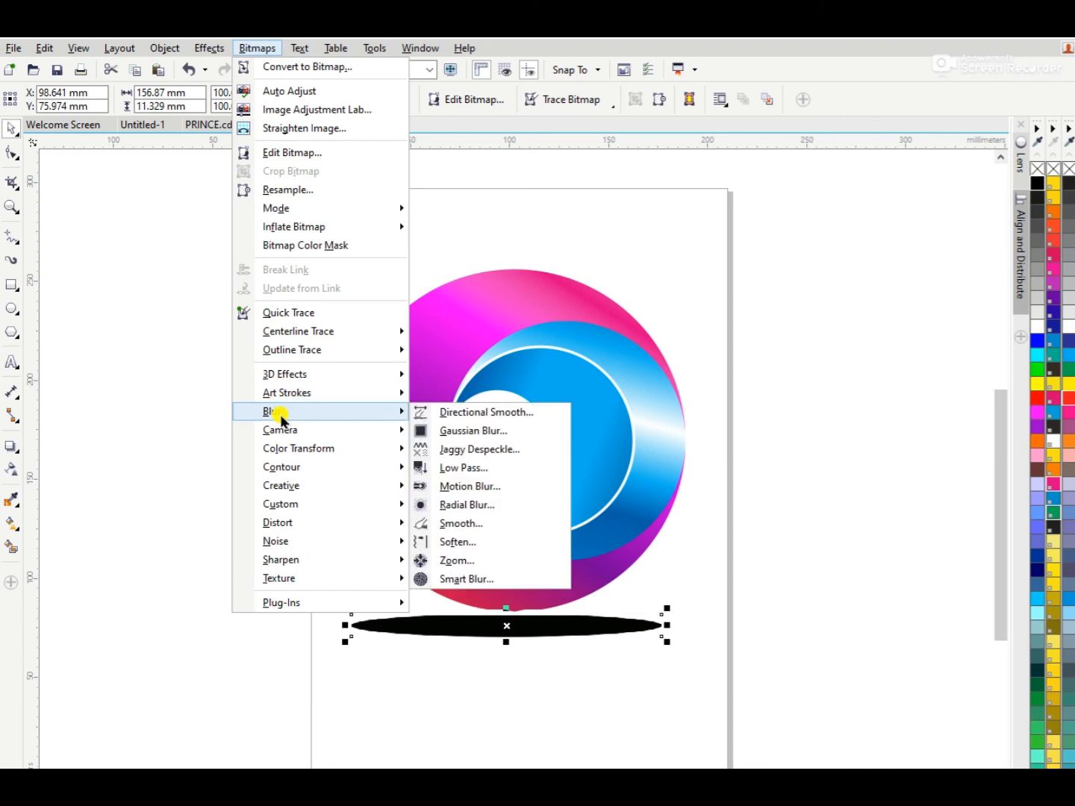
left_click(468, 431)
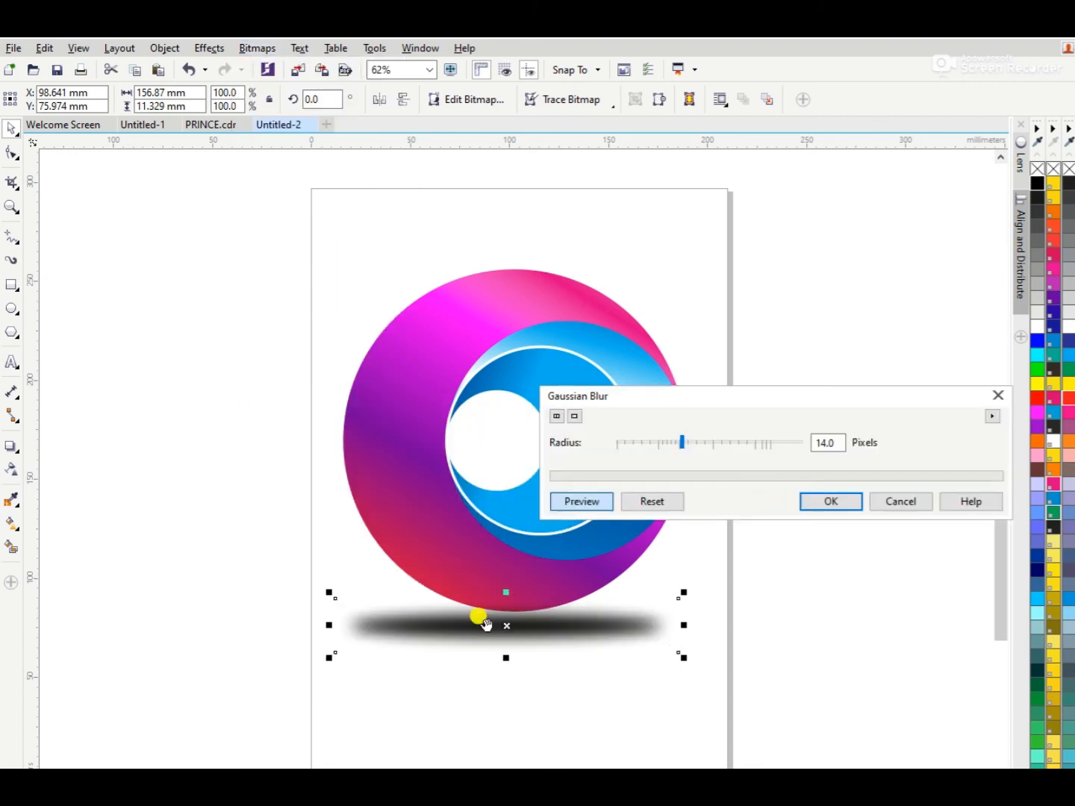
mouse_move(505, 627)
left_mouse_down()
mouse_move(518, 635)
mouse_move(509, 621)
left_mouse_up()
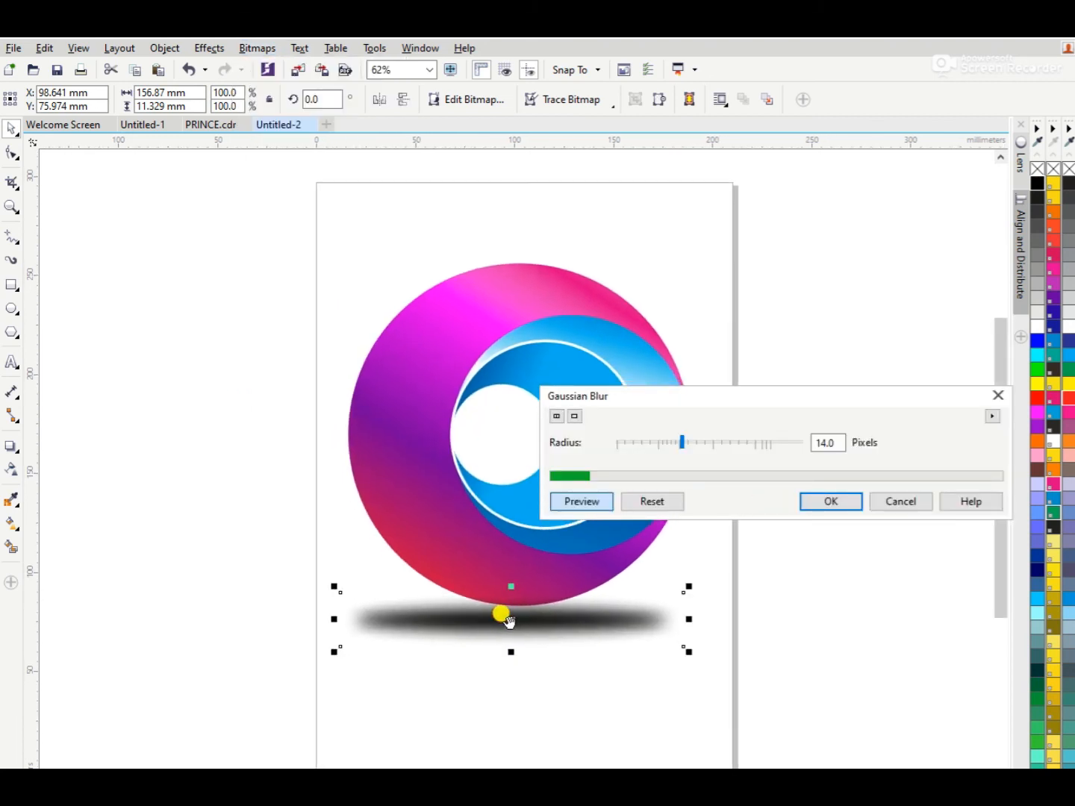
left_click(832, 502)
Resize the blurred shadow to about 168.3 mm wide and 24.2 mm high and place it centred just below the large circle
left_click_drag(513, 618, 533, 634)
left_click_drag(708, 633, 705, 633)
left_click_drag(530, 660, 529, 654)
left_click_drag(602, 616, 599, 618)
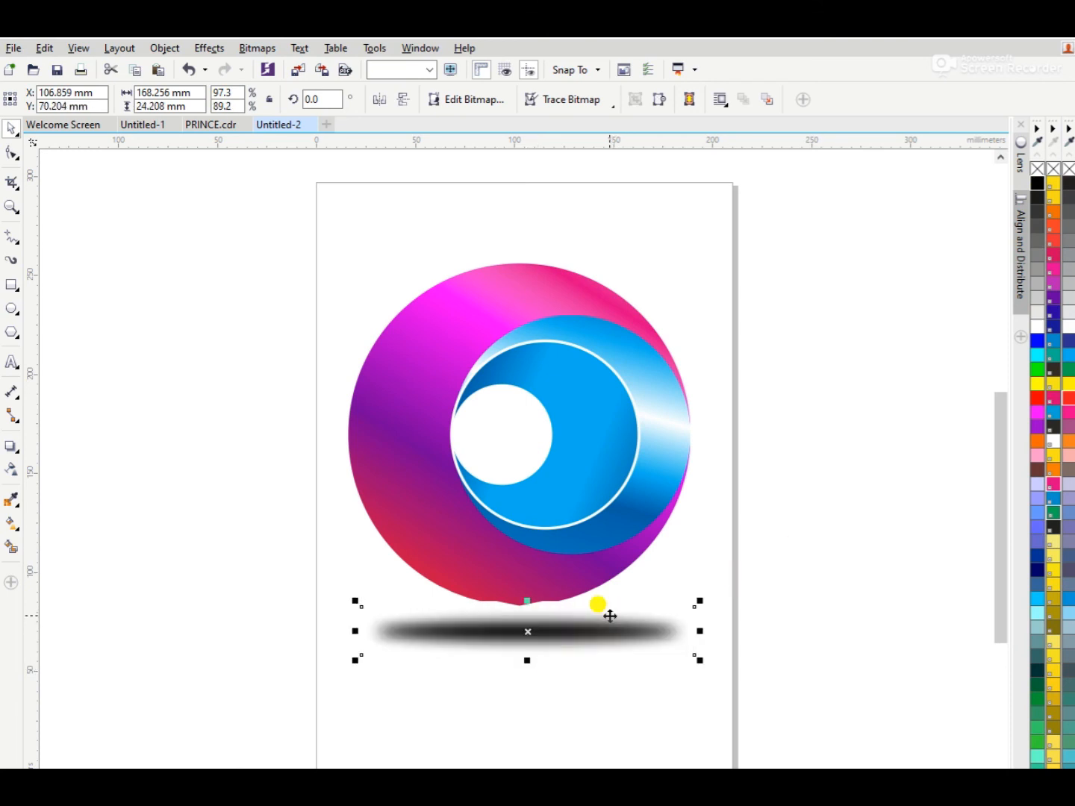
left_click(782, 442)
Place a vertically mirrored copy of all the ring's circles directly below the shadow
scroll(782, 442, "down", 1)
key("z")
left_click_drag(521, 314, 842, 655)
key("space")
left_click_drag(189, 171, 677, 555)
scroll(675, 553, "down", 1)
left_click_drag(598, 473, 565, 674)
left_click(403, 100)
key("z")
left_click_drag(381, 359, 729, 769)
key("space")
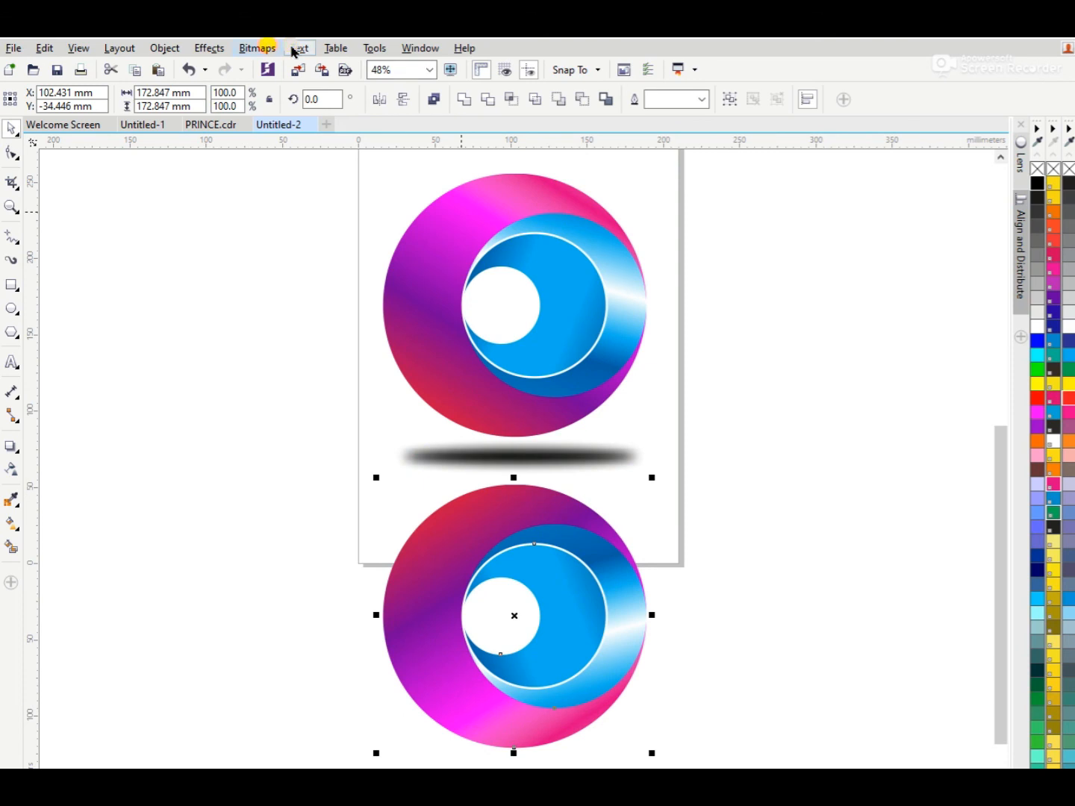
Try converting the mirrored circles to a 96 dpi CMYK bitmap
left_click(266, 47)
left_click(339, 72)
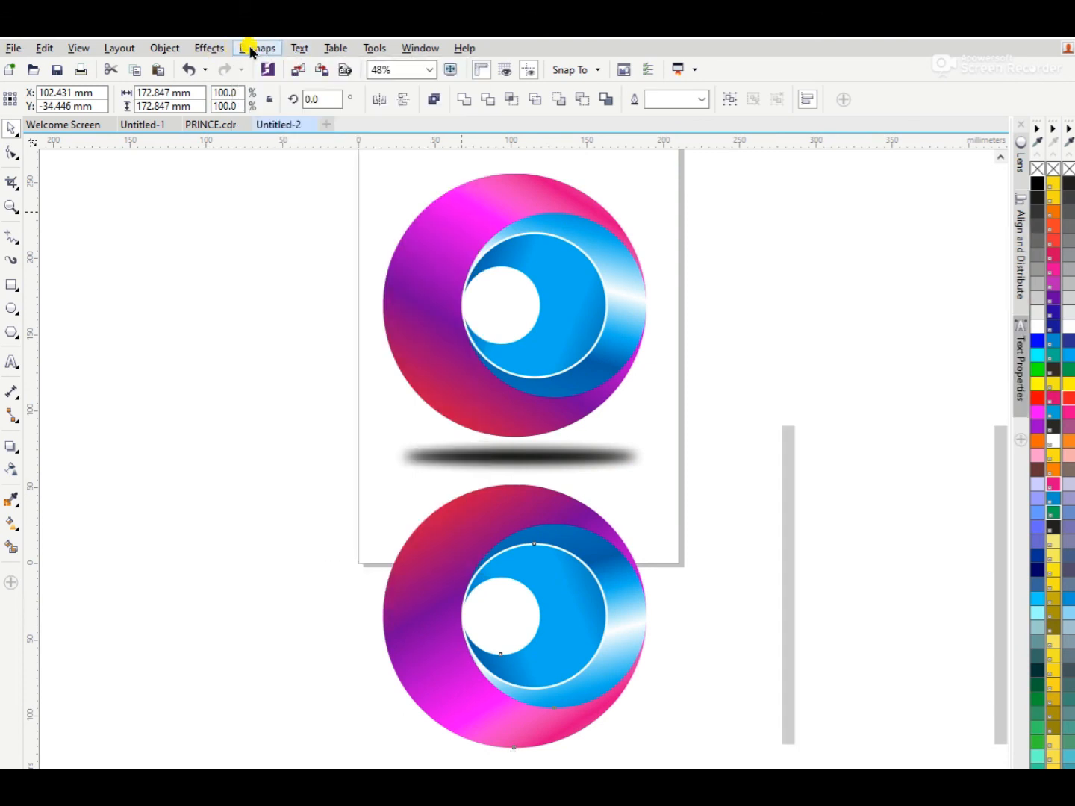
left_click(250, 50)
left_click(250, 51)
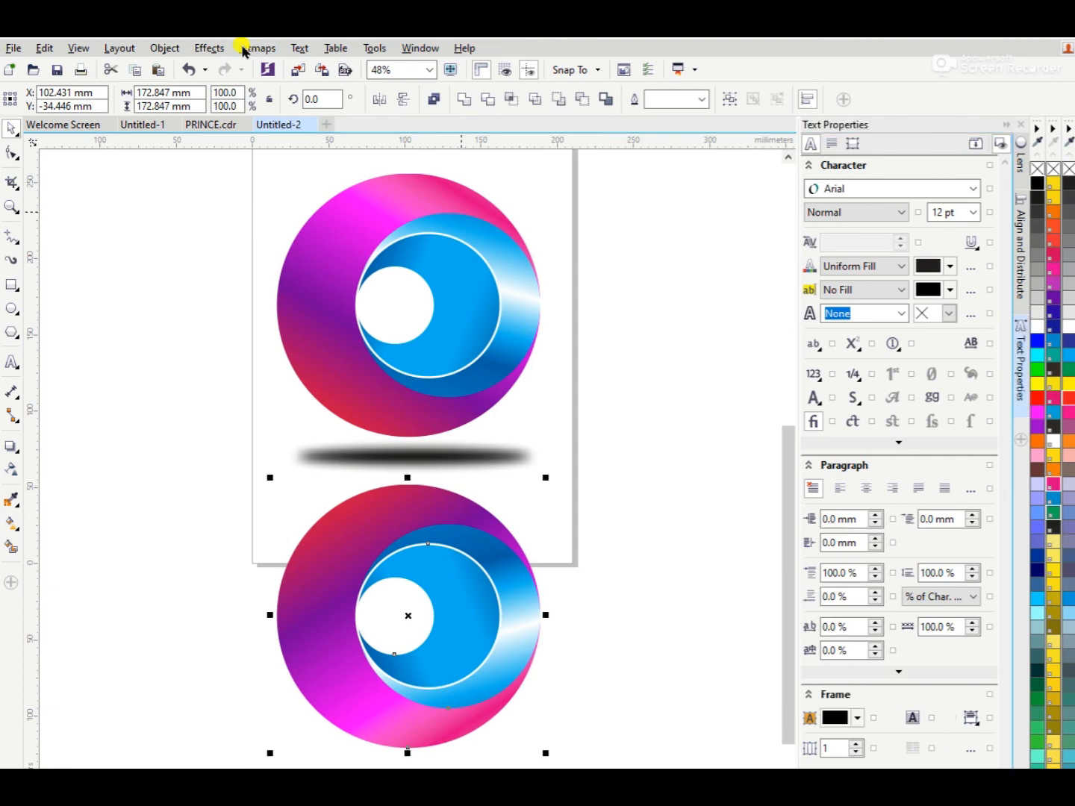
left_click(227, 50)
left_click(251, 50)
left_click(253, 51)
left_click(278, 66)
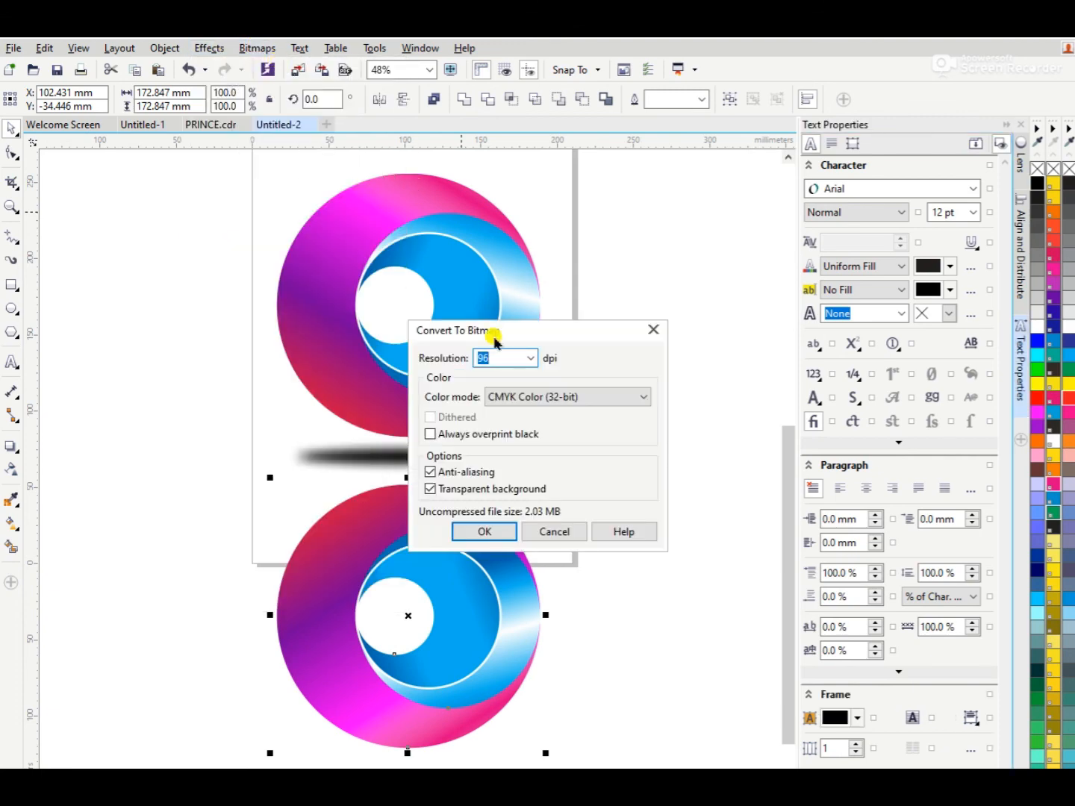
left_click(471, 528)
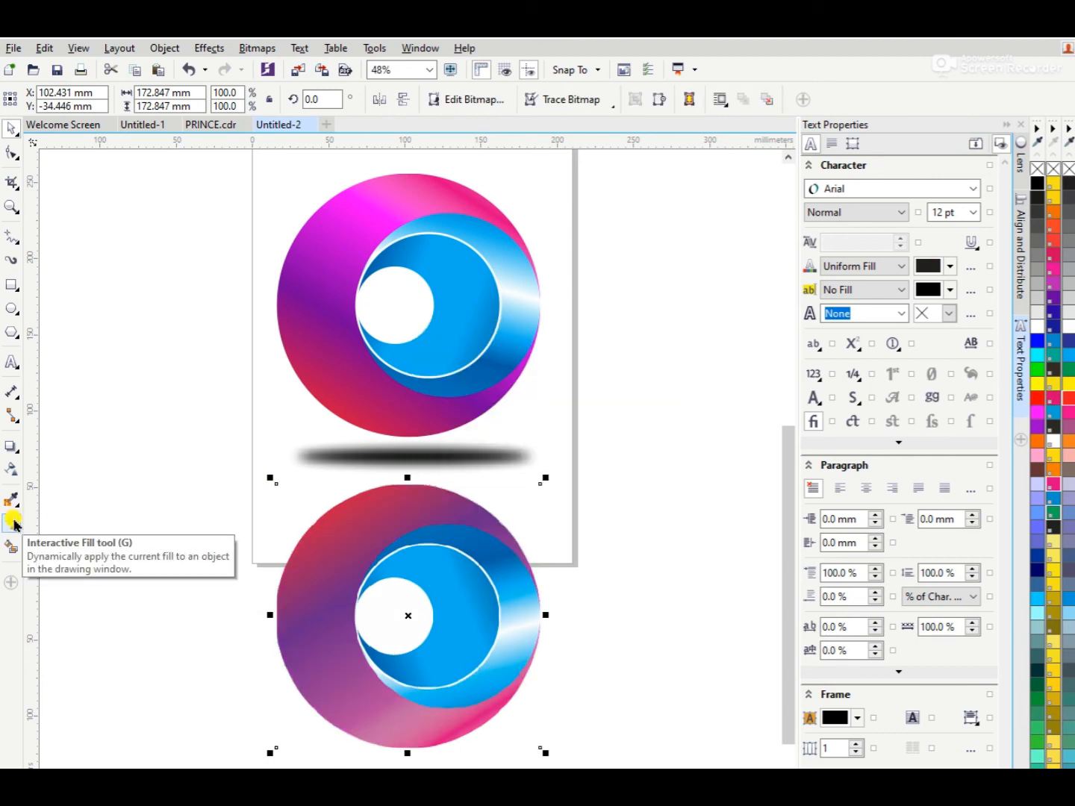
Convert the mirrored circles to a 96 dpi RGB Color (24-bit) bitmap with a transparent background
left_click(273, 48)
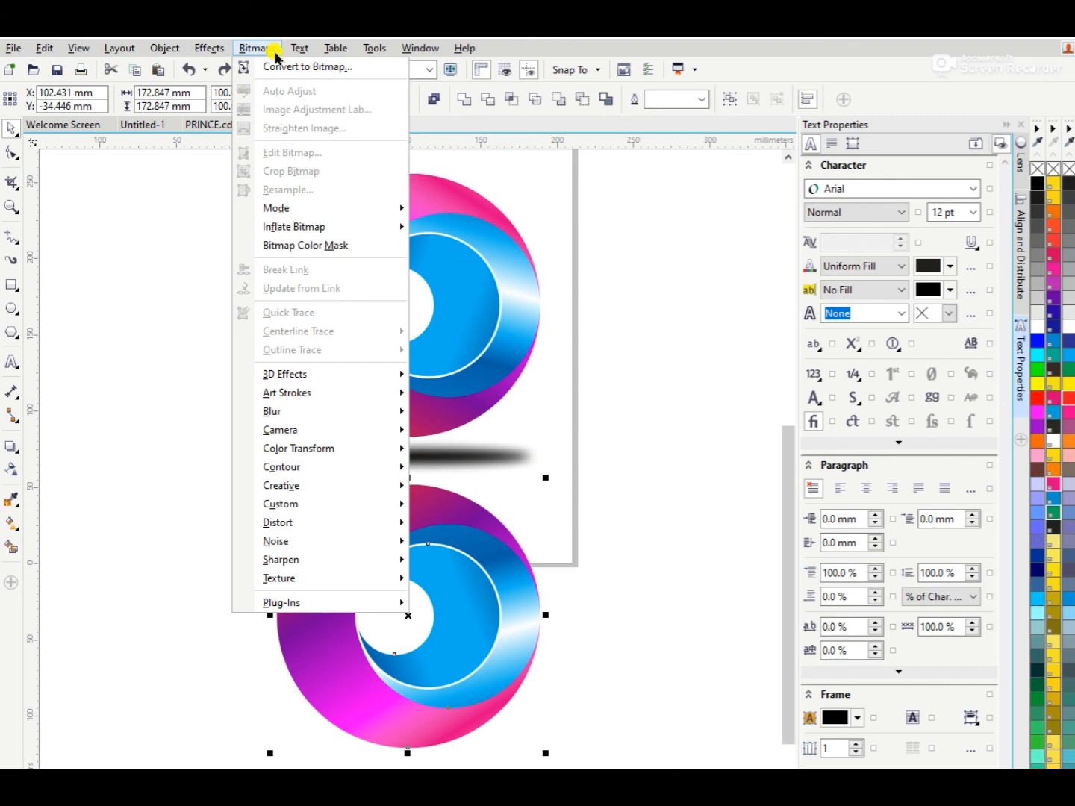
left_click(288, 67)
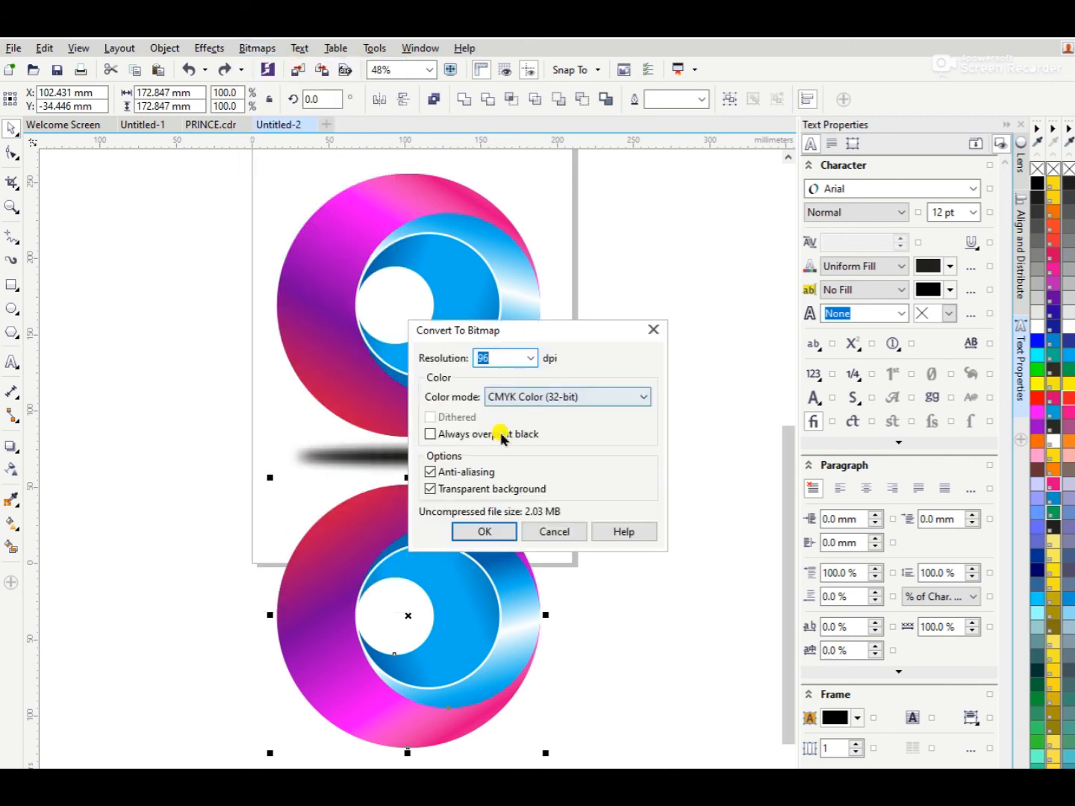
left_click(643, 396)
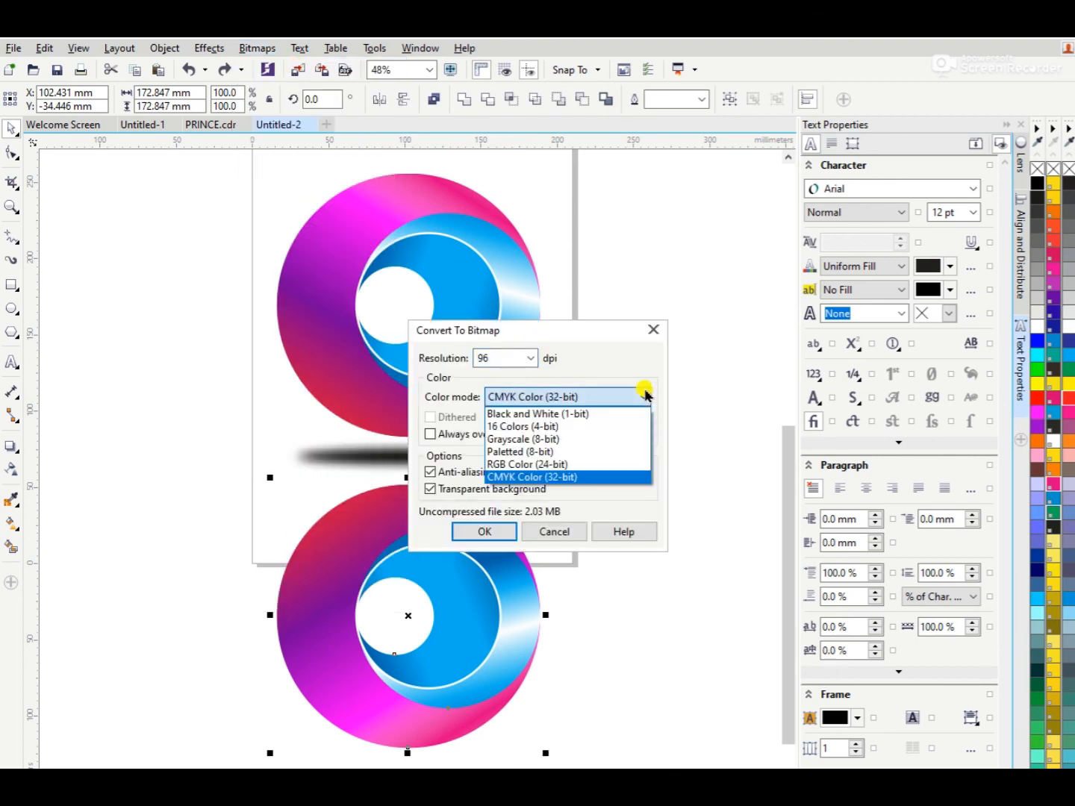
left_click(513, 465)
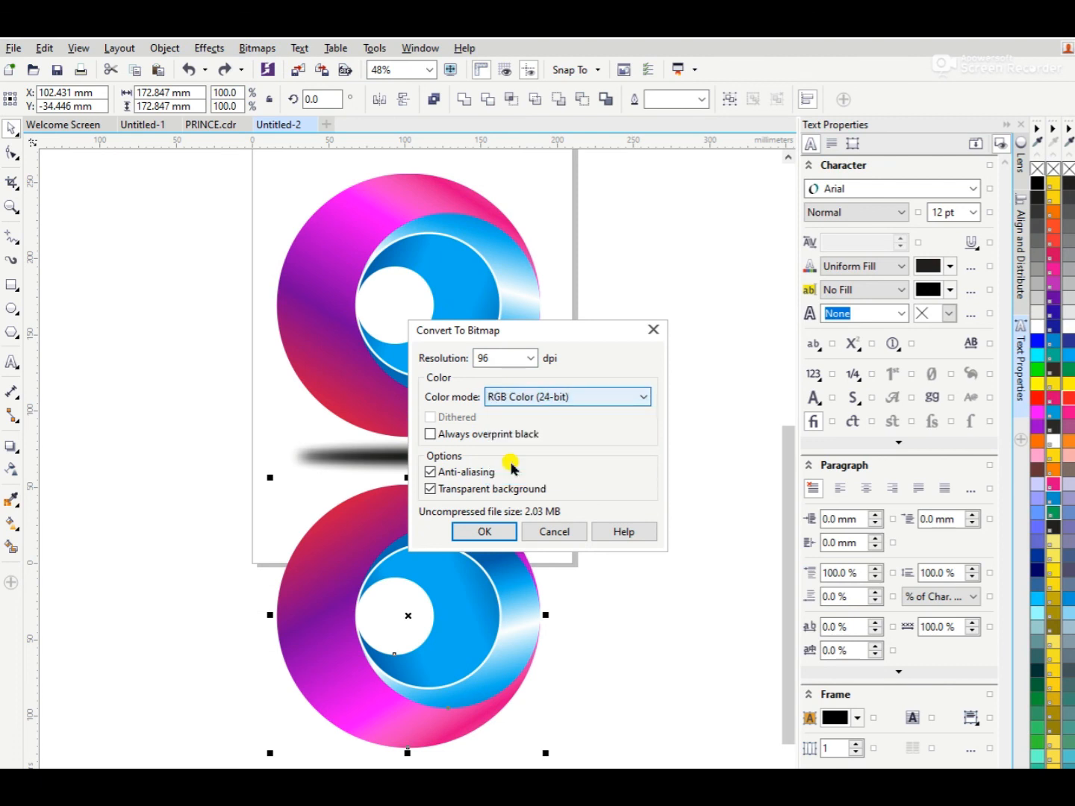
left_click(490, 532)
Apply a linear transparency to the mirrored bitmap, starting at the large circle's lower edge and fading out downward above the reflection's middle
left_click(10, 501)
left_click_drag(386, 564, 391, 658)
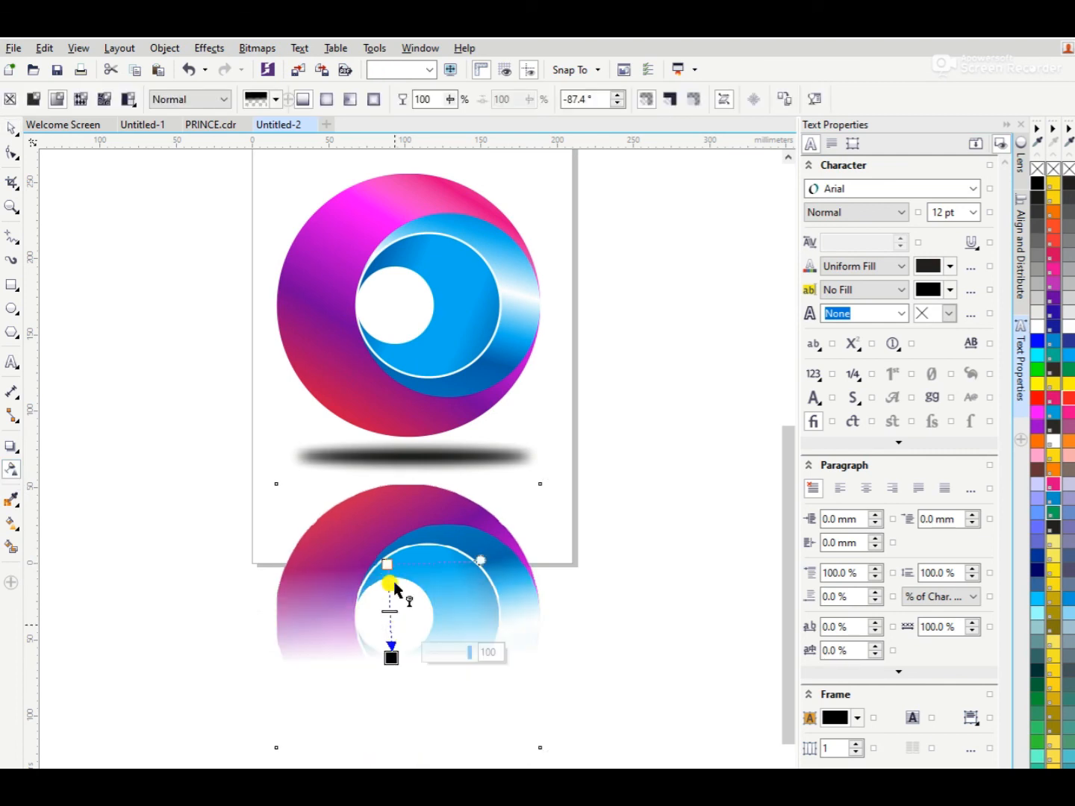
left_click_drag(385, 564, 398, 485)
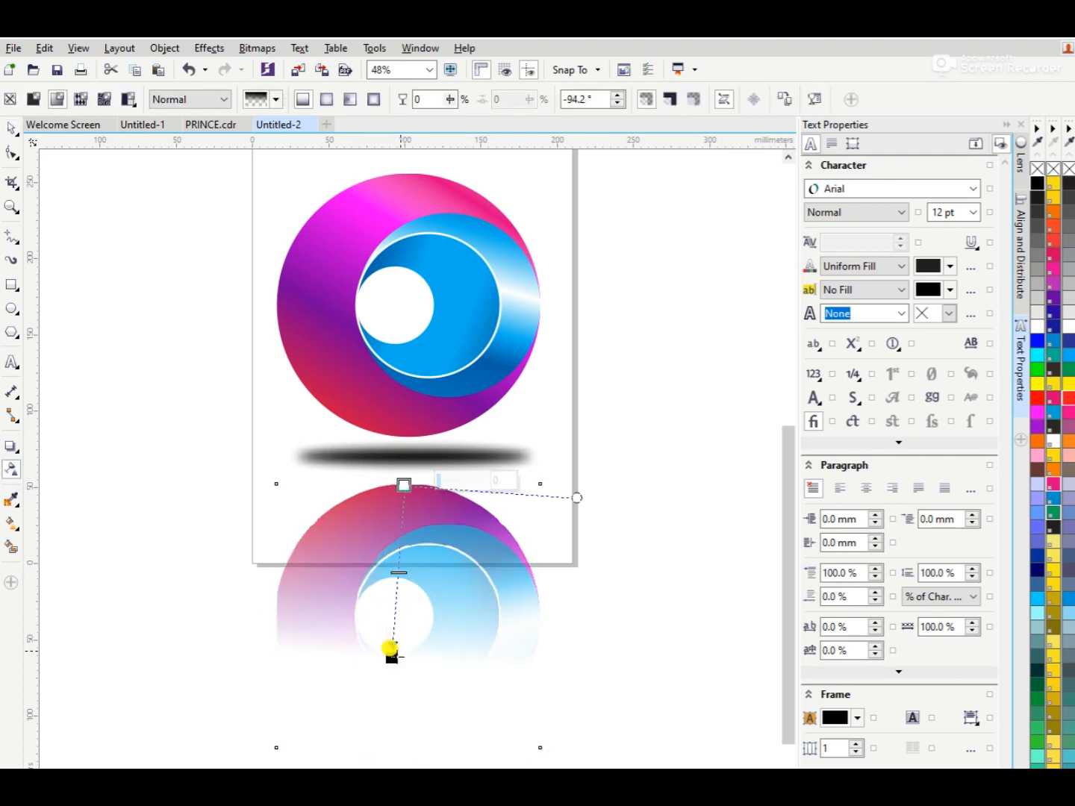
left_click_drag(391, 657, 400, 582)
left_click_drag(404, 487, 407, 440)
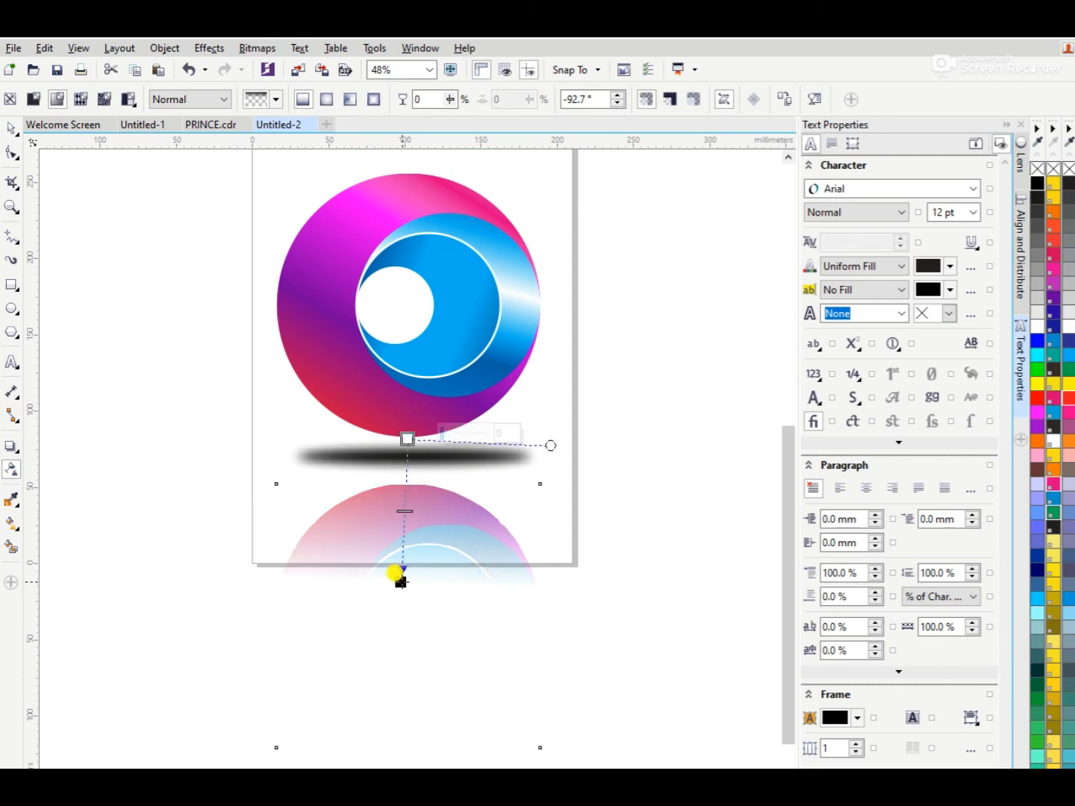
Scale the logo, shadow and reflection together to about 138.9 mm wide and 299.1 mm high and move them up on the page
scroll(396, 574, "down", 2)
key("space")
left_click_drag(205, 320, 528, 708)
left_click(476, 667)
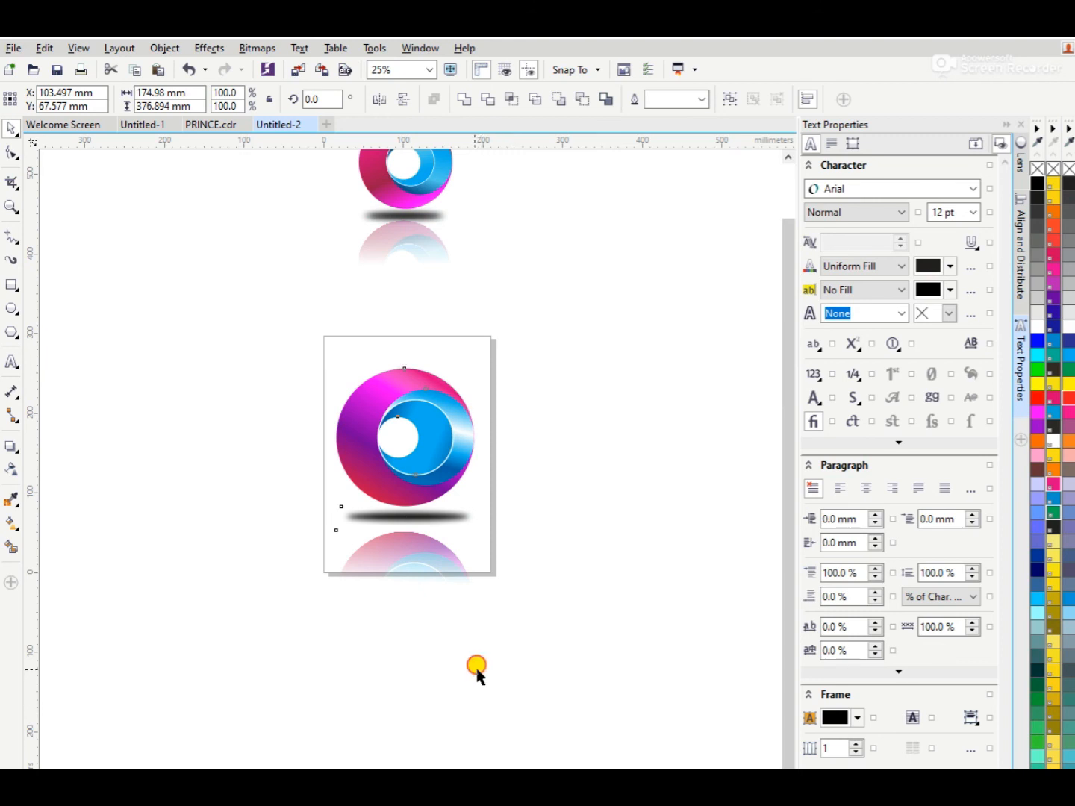
left_click_drag(265, 287, 539, 688)
left_click_drag(164, 279, 561, 752)
mouse_move(478, 672)
left_mouse_down()
mouse_move(456, 650)
mouse_move(471, 672)
left_mouse_up()
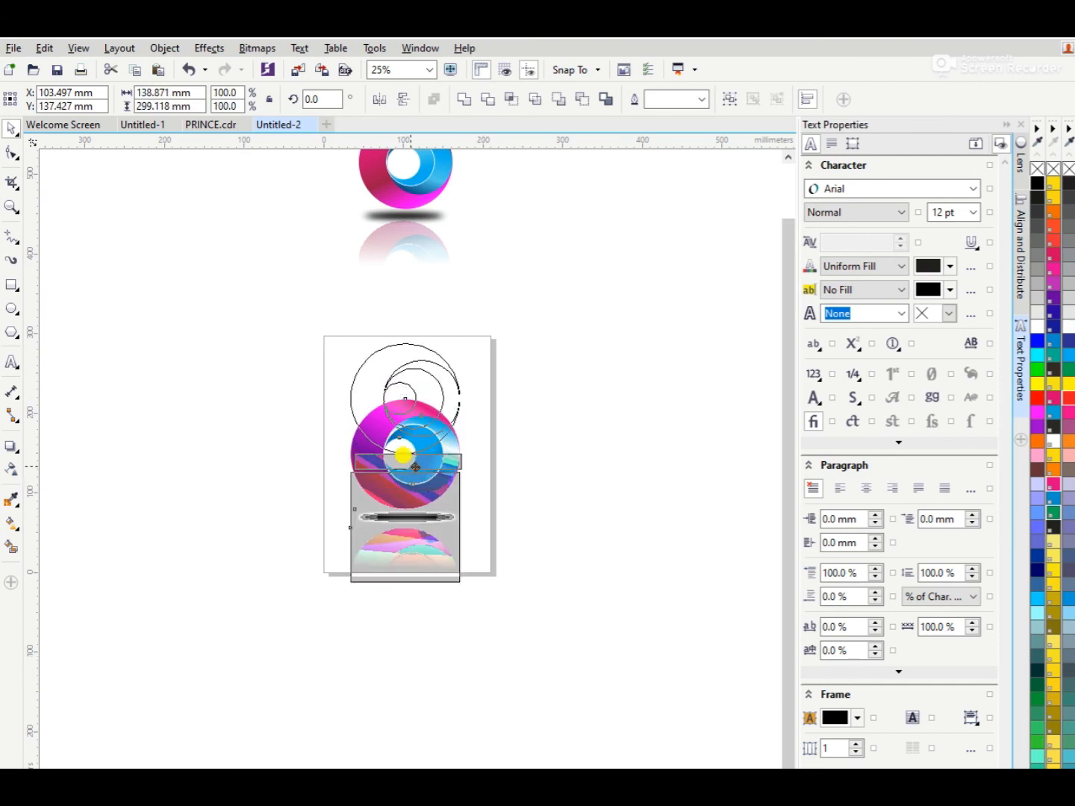
Scale the logo, shadow and reflection together to about 118.4 mm wide and 255 mm high and shift them up slightly
key("z")
left_click_drag(294, 316, 553, 621)
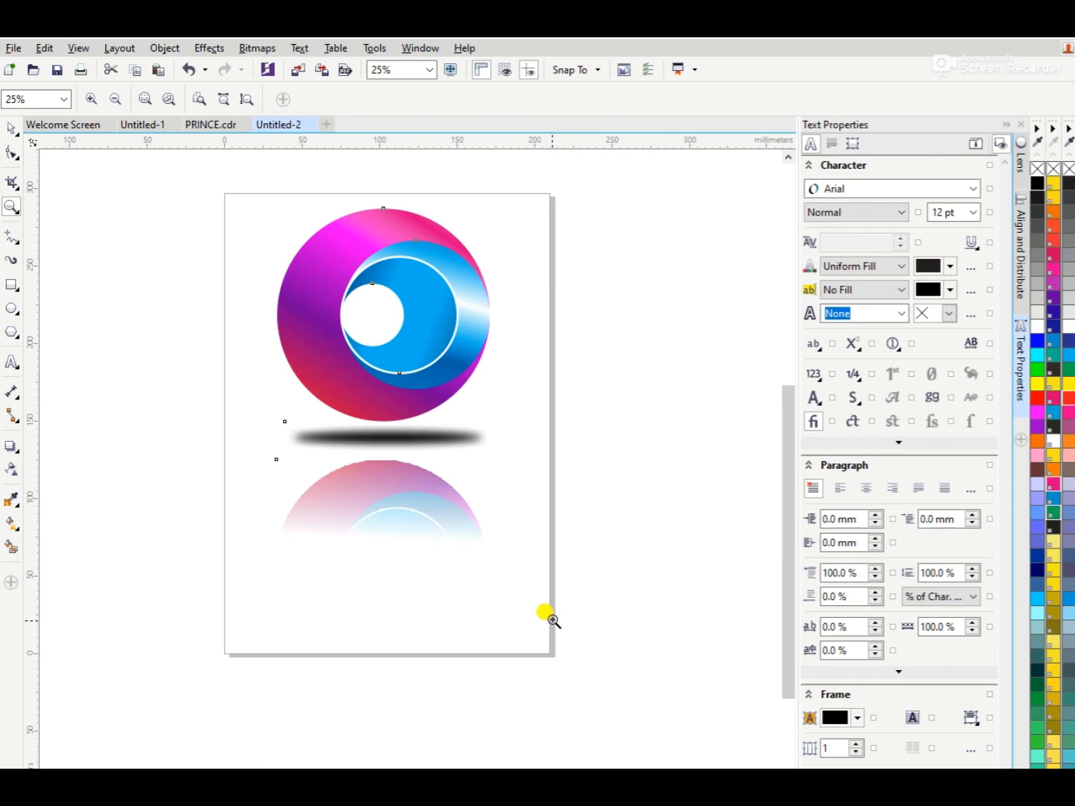
key("space")
left_click_drag(498, 202, 483, 235)
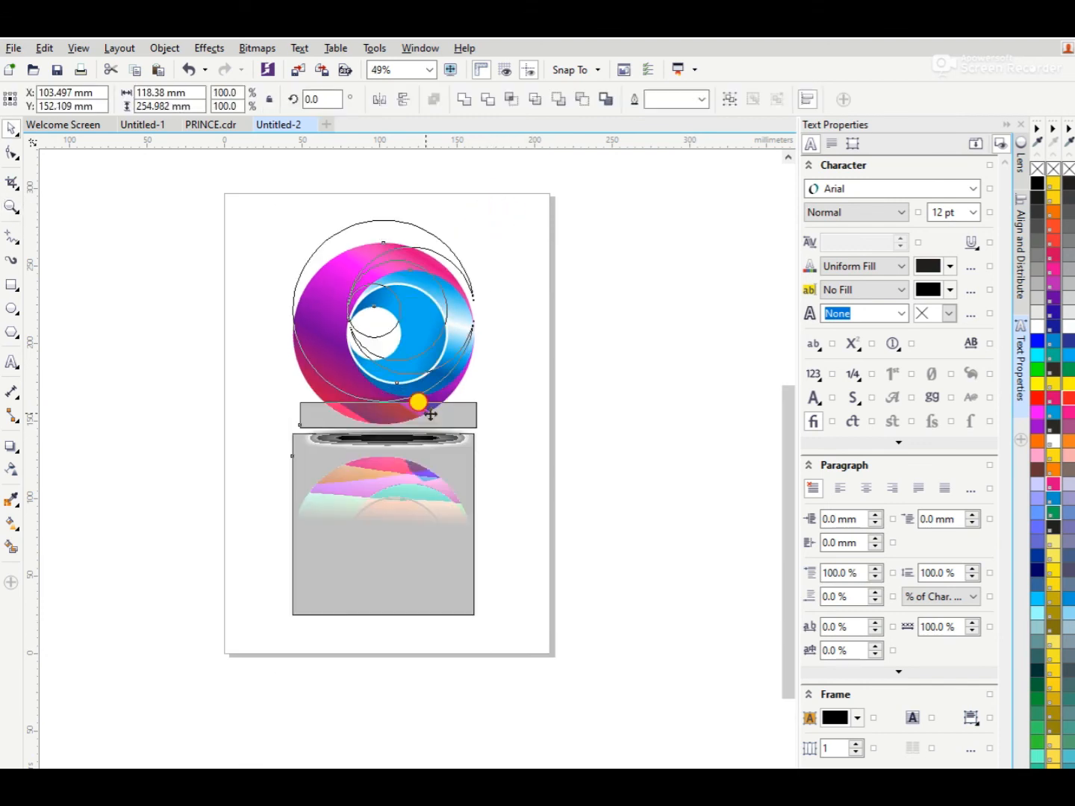
Move only the reflection bitmap up until it sits close beneath the blurred shadow
left_click(604, 389)
left_click(412, 440)
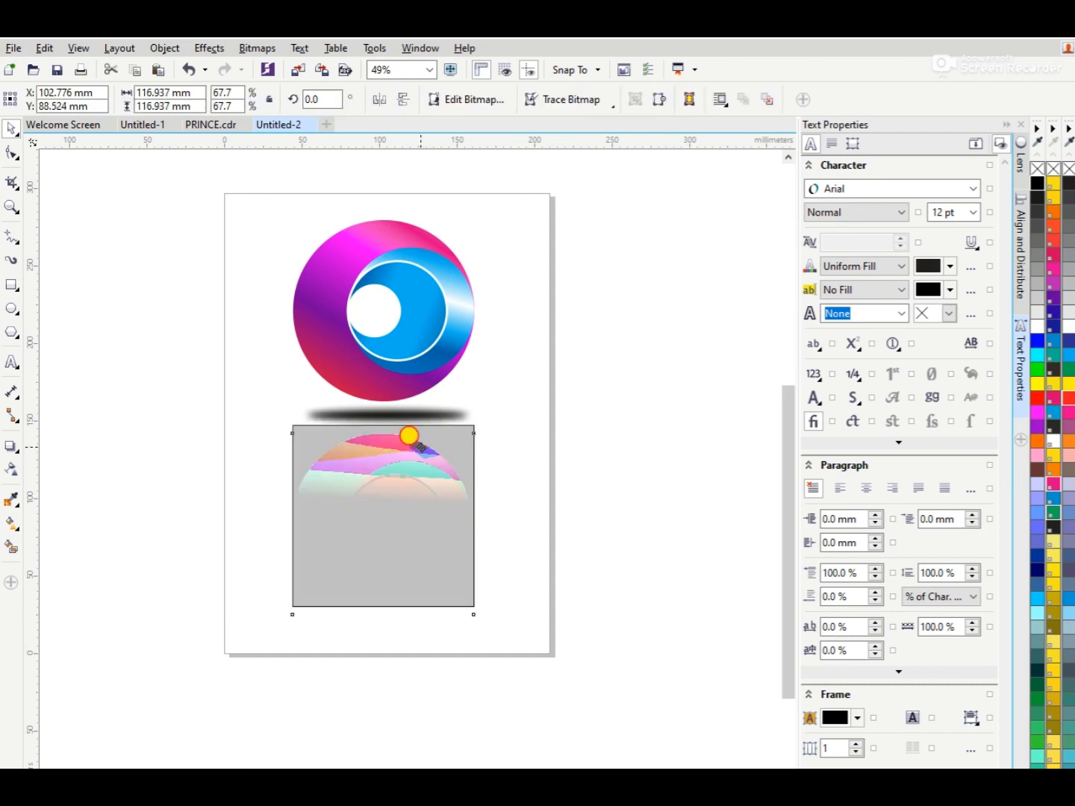
left_click(601, 407)
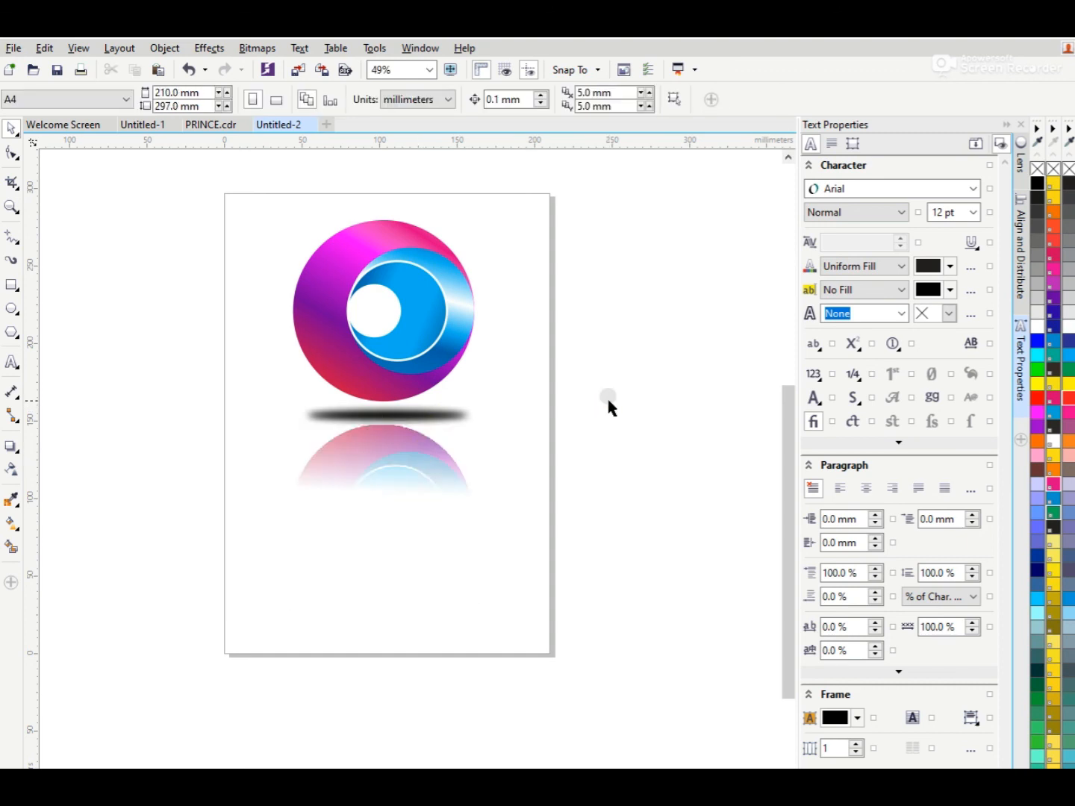
Examine the finished logo with its shadow and reflection up close, and show the desktop
key("z")
left_click_drag(238, 199, 580, 633)
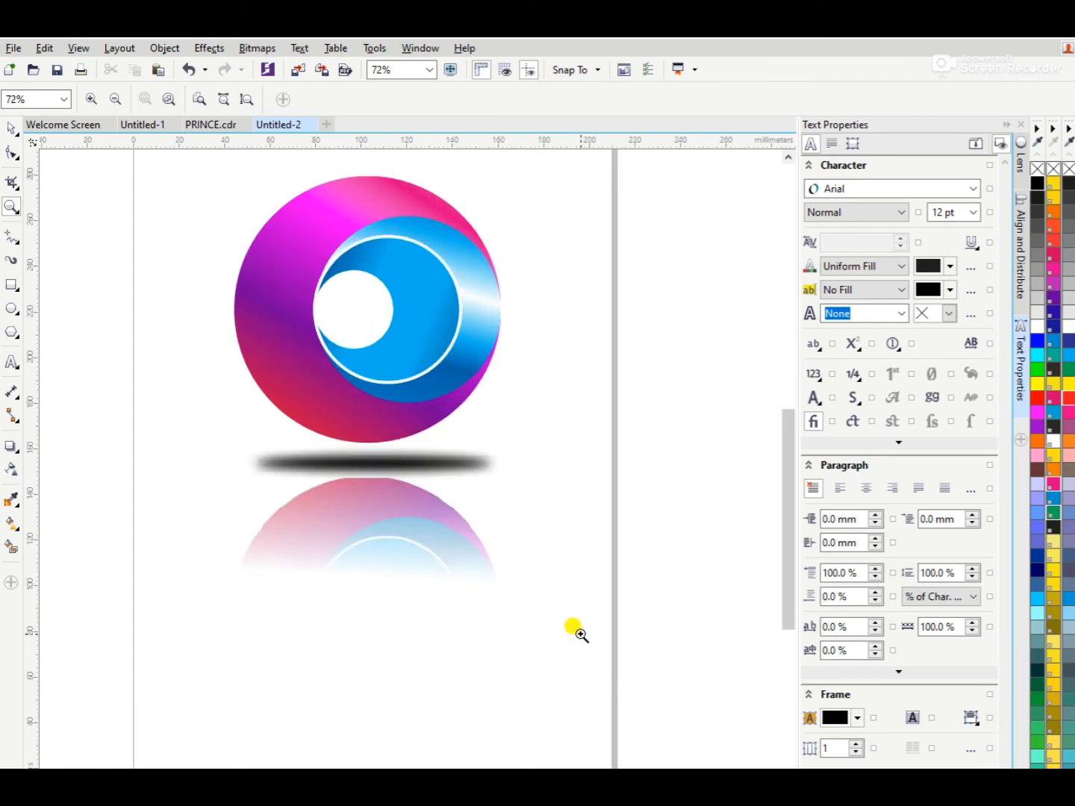
key("space")
key("super+d")
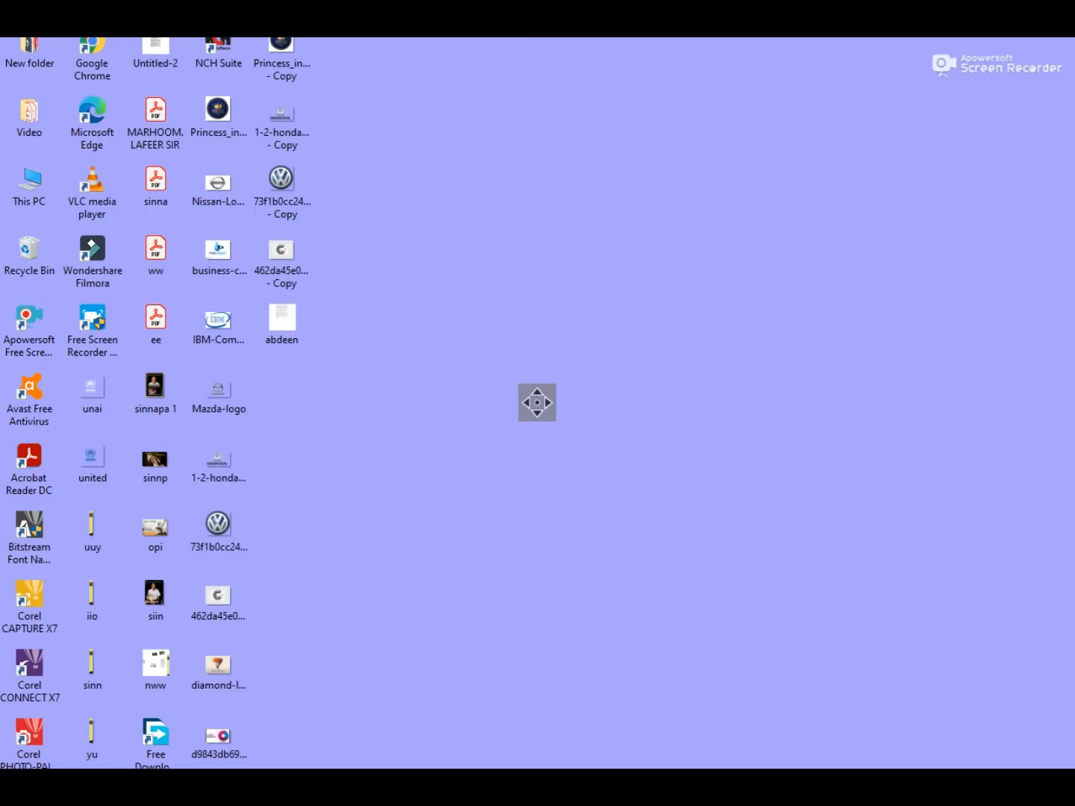